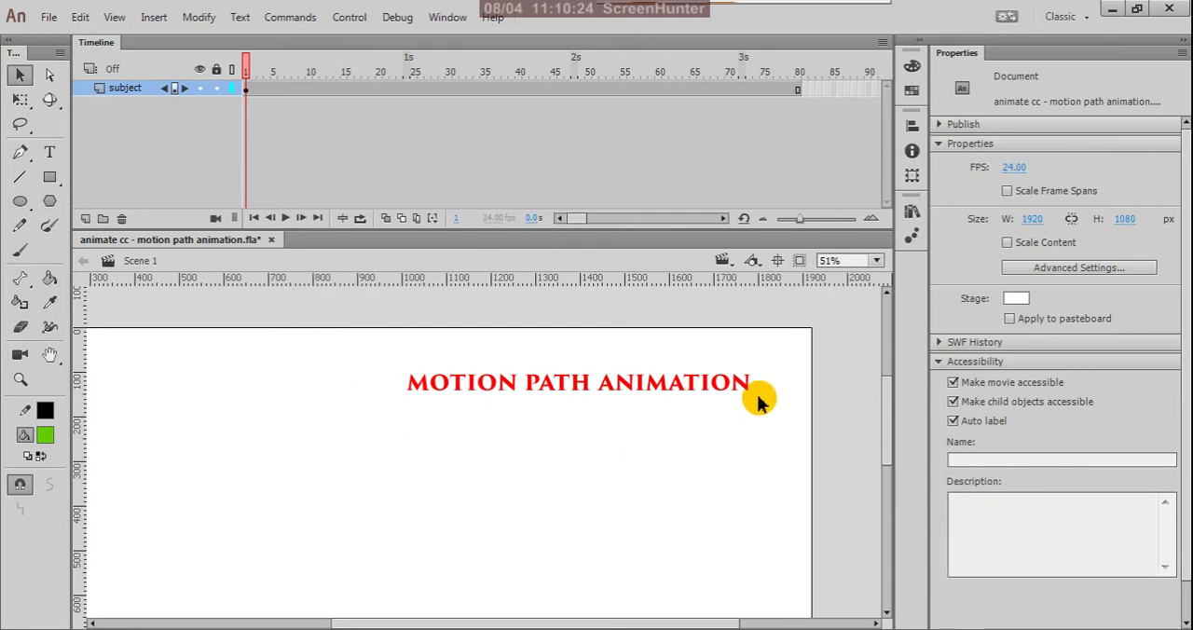
# Lock the subject layer and add a new layer above it.
pyautogui.scroll(-2, 769, 371)
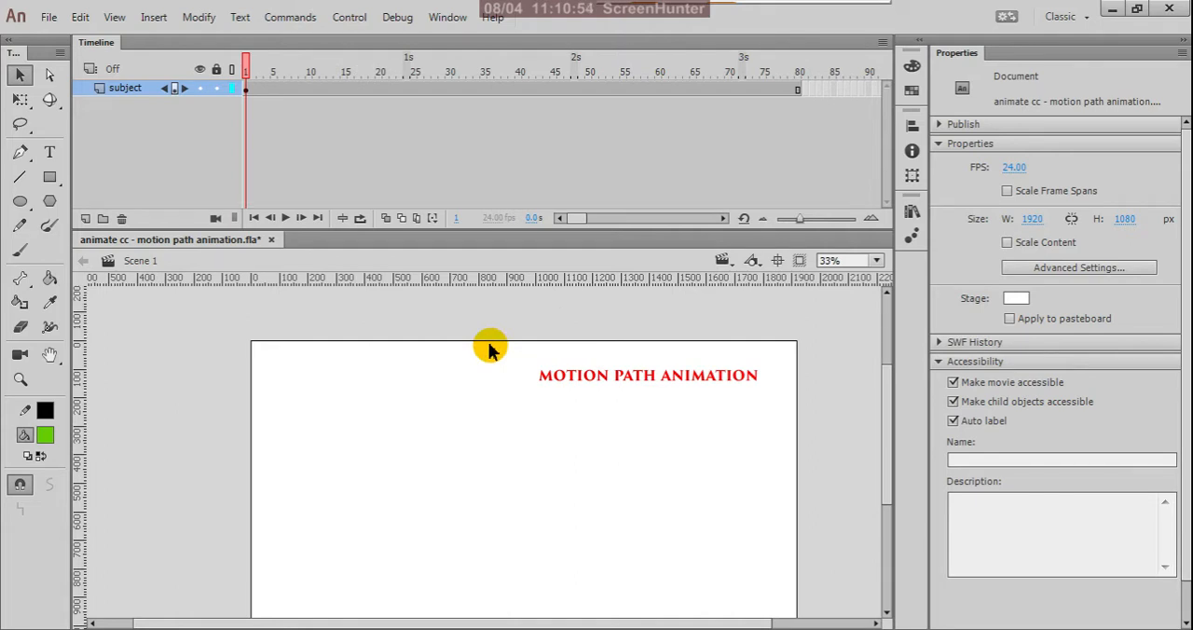
pyautogui.click(216, 88)
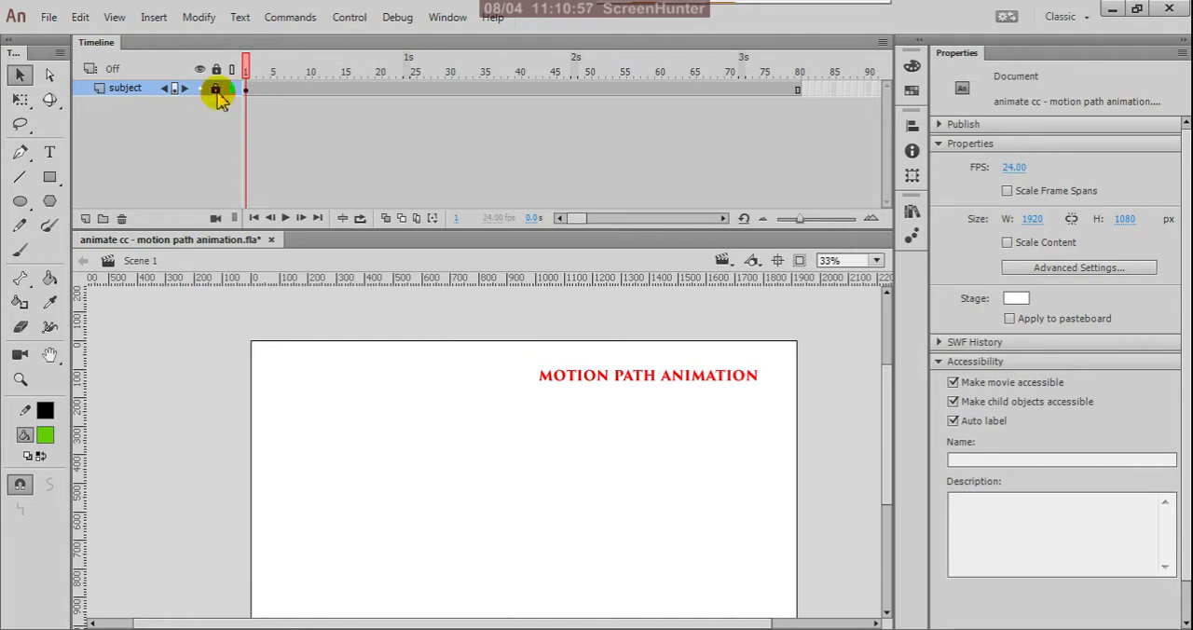
pyautogui.click(84, 219)
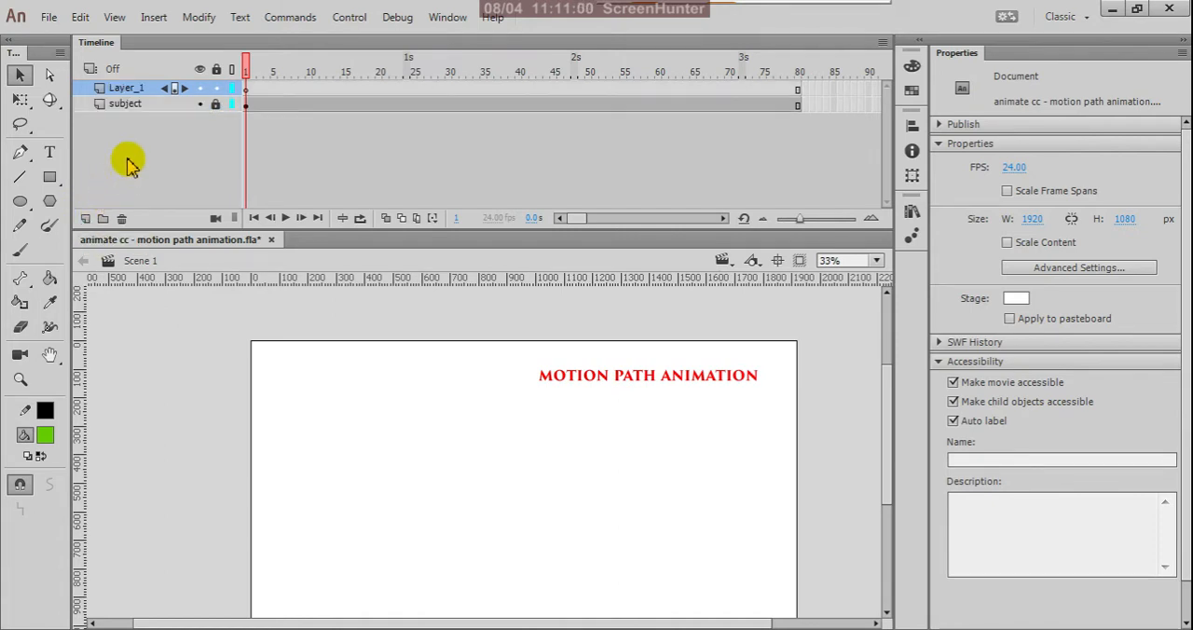
# Draw a green square with a black outline, about 224 px wide, near the stage's left edge on the new layer's first frame.
pyautogui.click(247, 93)
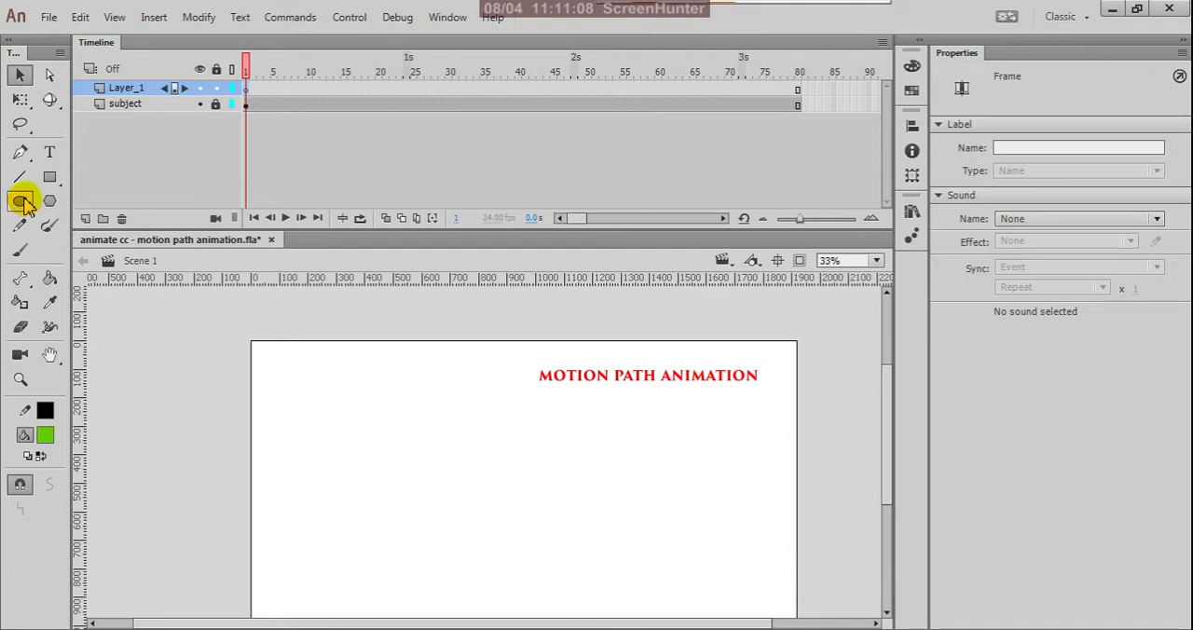
pyautogui.click(48, 177)
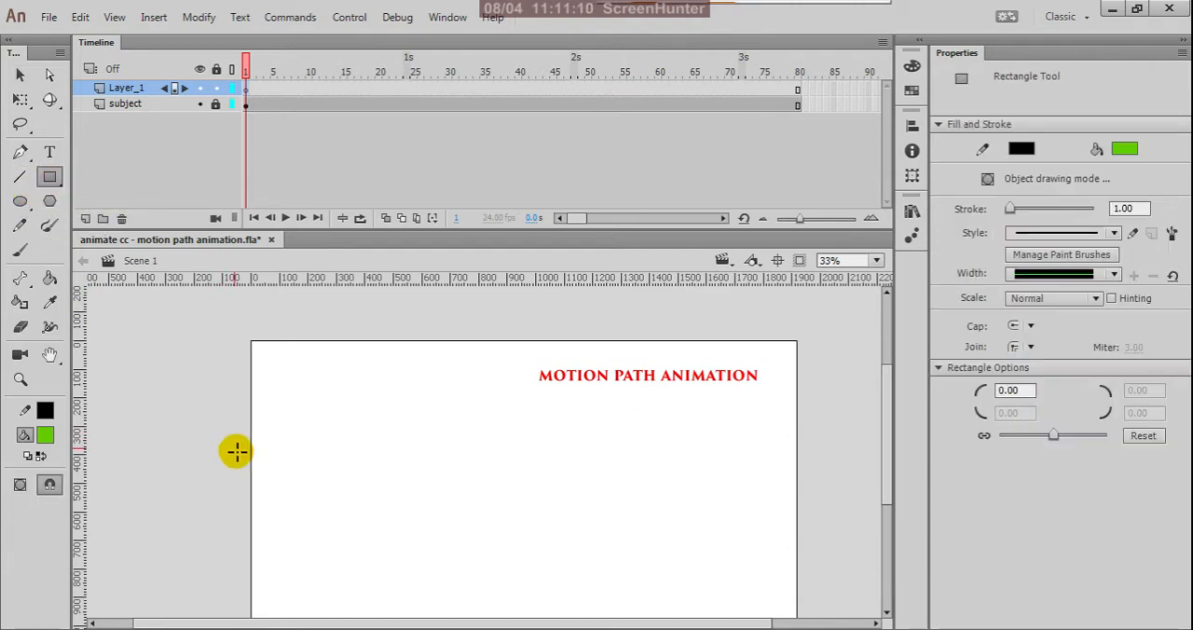
pyautogui.moveTo(277, 468)
pyautogui.mouseDown()
pyautogui.moveTo(346, 515)
pyautogui.moveTo(343, 533)
pyautogui.mouseUp()
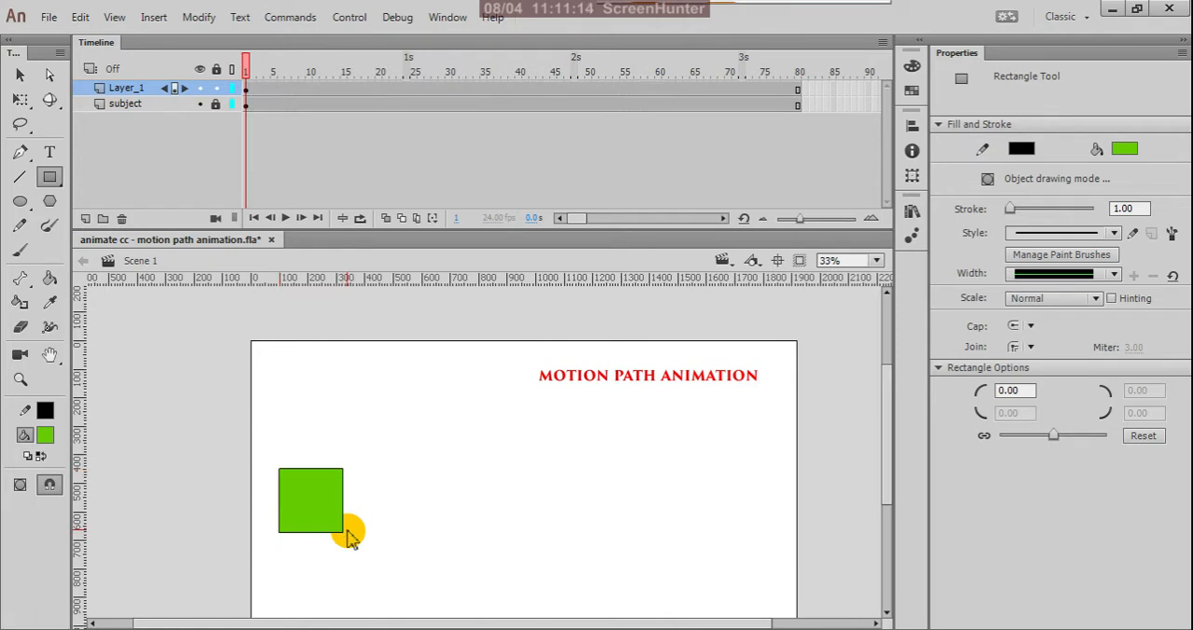
# Convert the green square, including its outline, to a Graphic symbol with the default name.
pyautogui.click(20, 75)
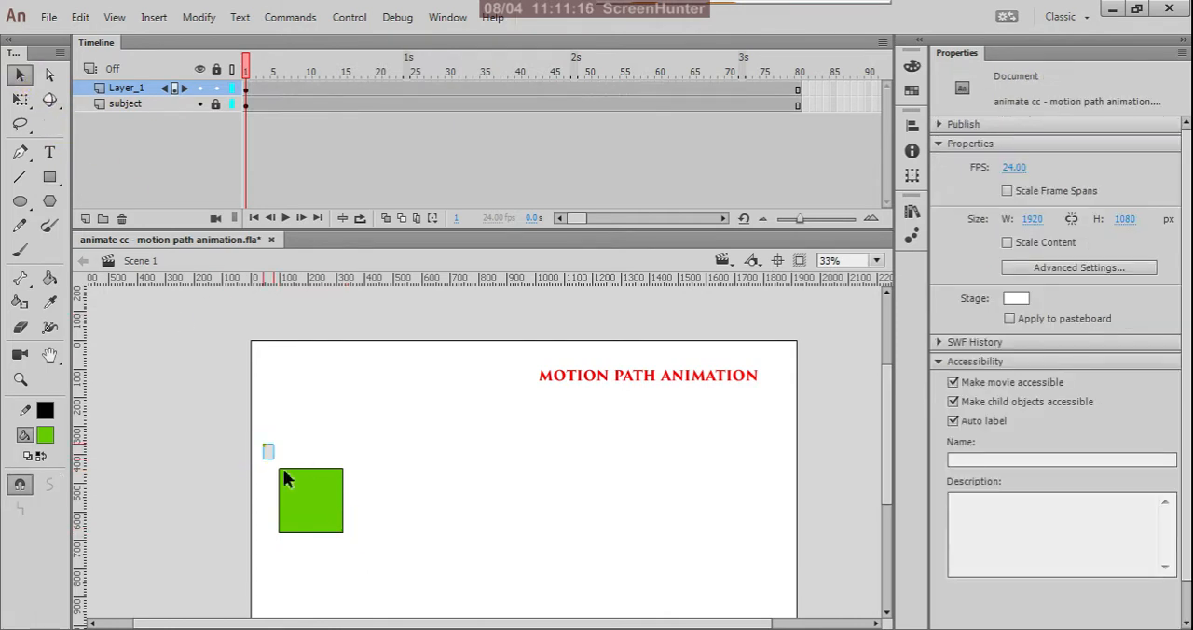
pyautogui.moveTo(263, 443); pyautogui.dragTo(406, 593)
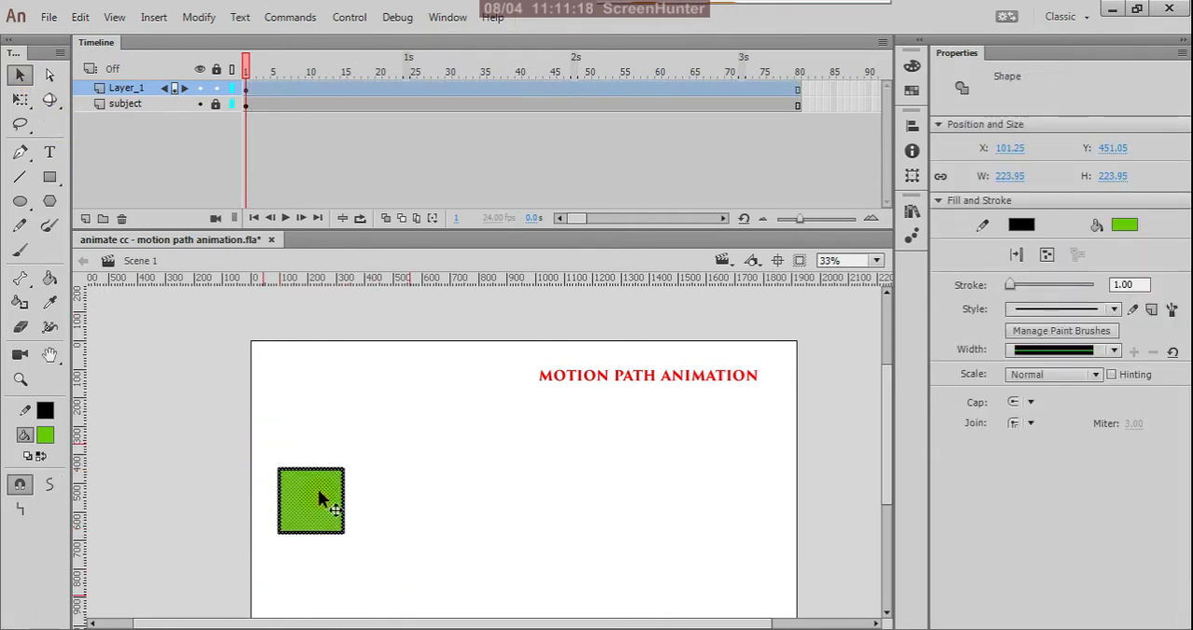
pyautogui.rightClick(318, 498)
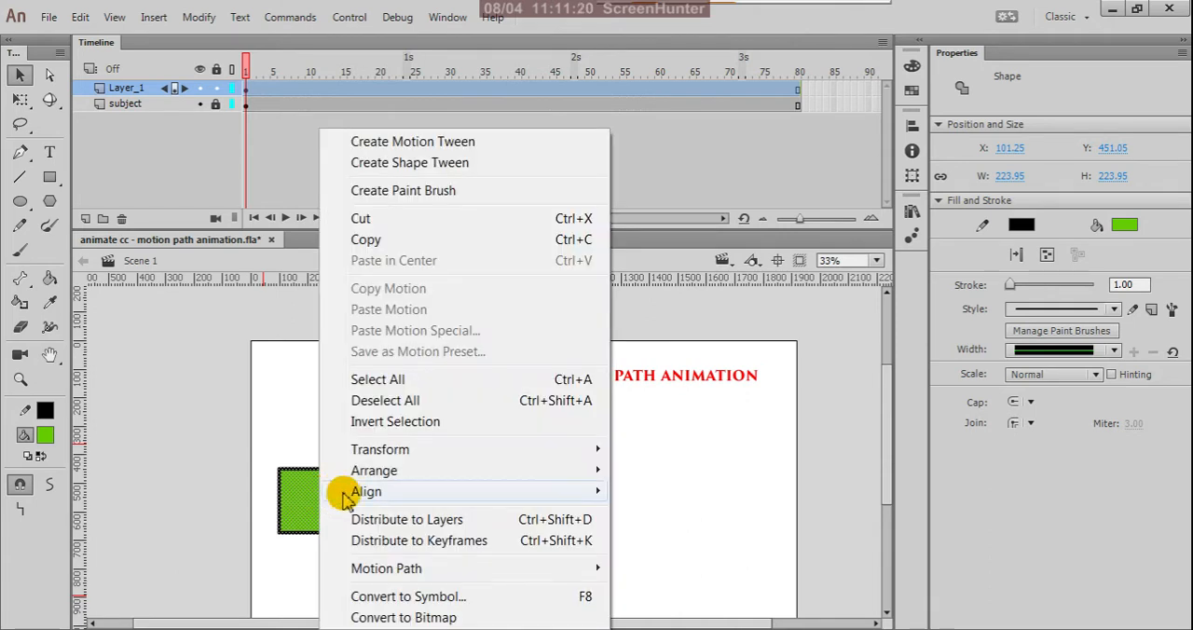
pyautogui.click(410, 595)
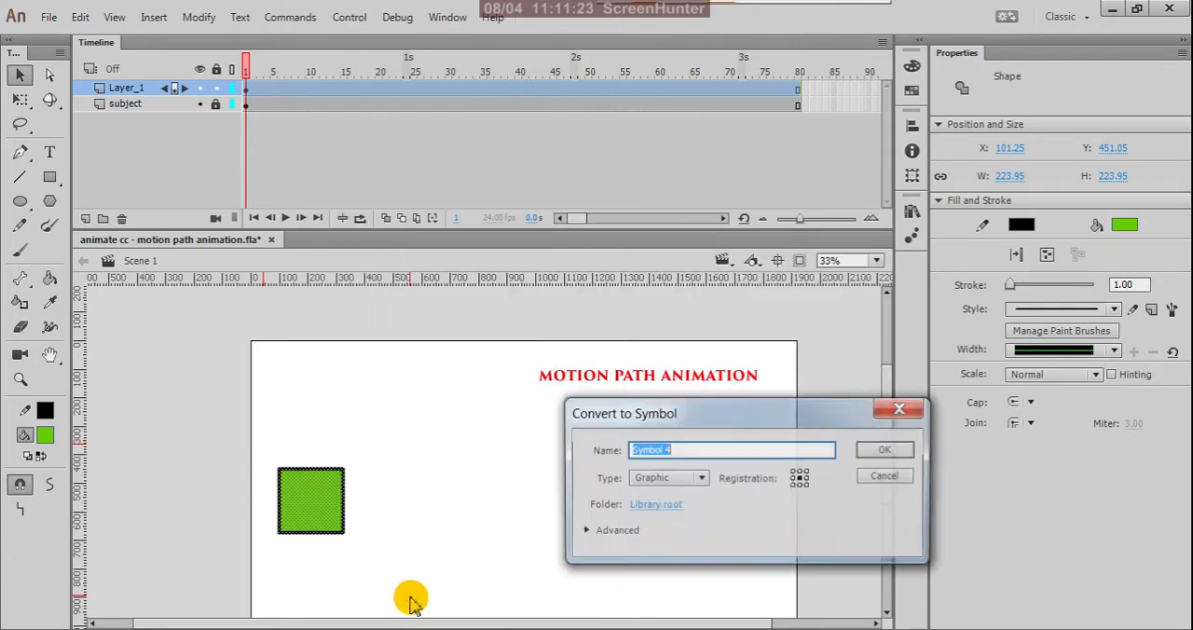
pyautogui.click(883, 451)
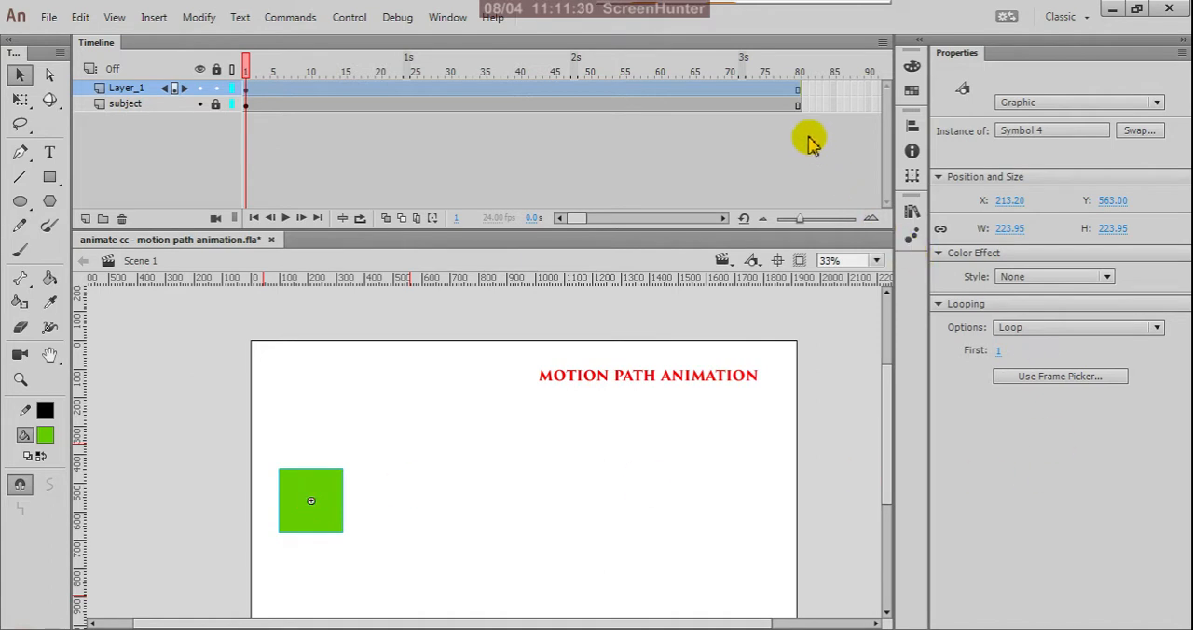
# Insert a keyframe at frame 80 of Layer_1 and move the square there to about X 1720, Y 532, near the stage's right edge.
pyautogui.click(797, 93)
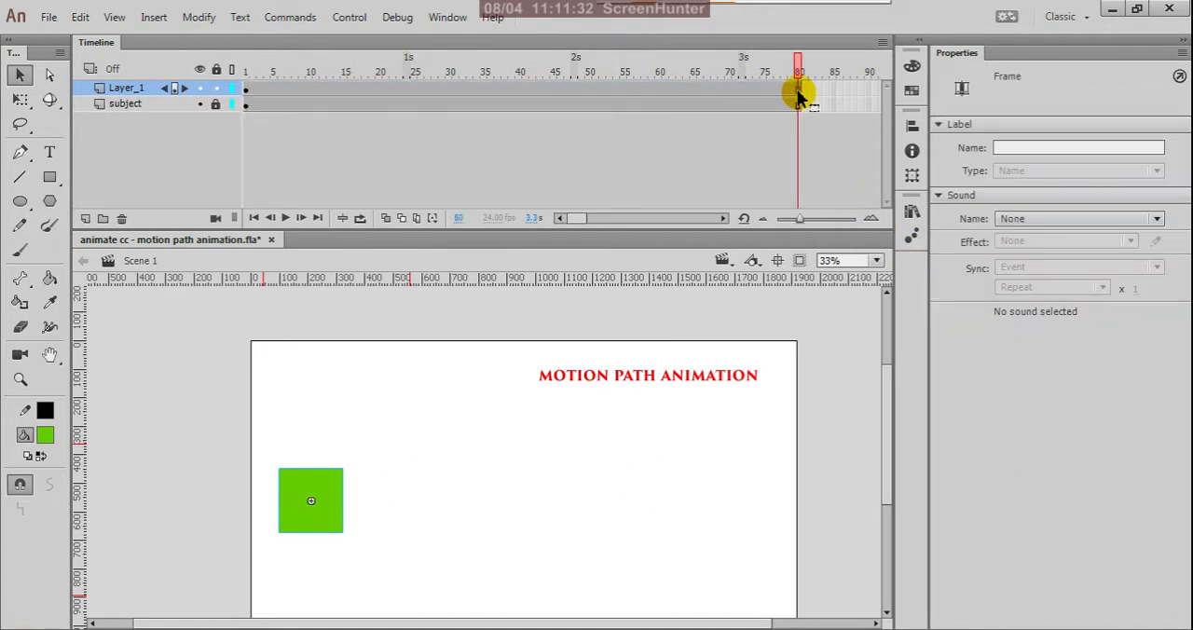
pyautogui.rightClick(798, 95)
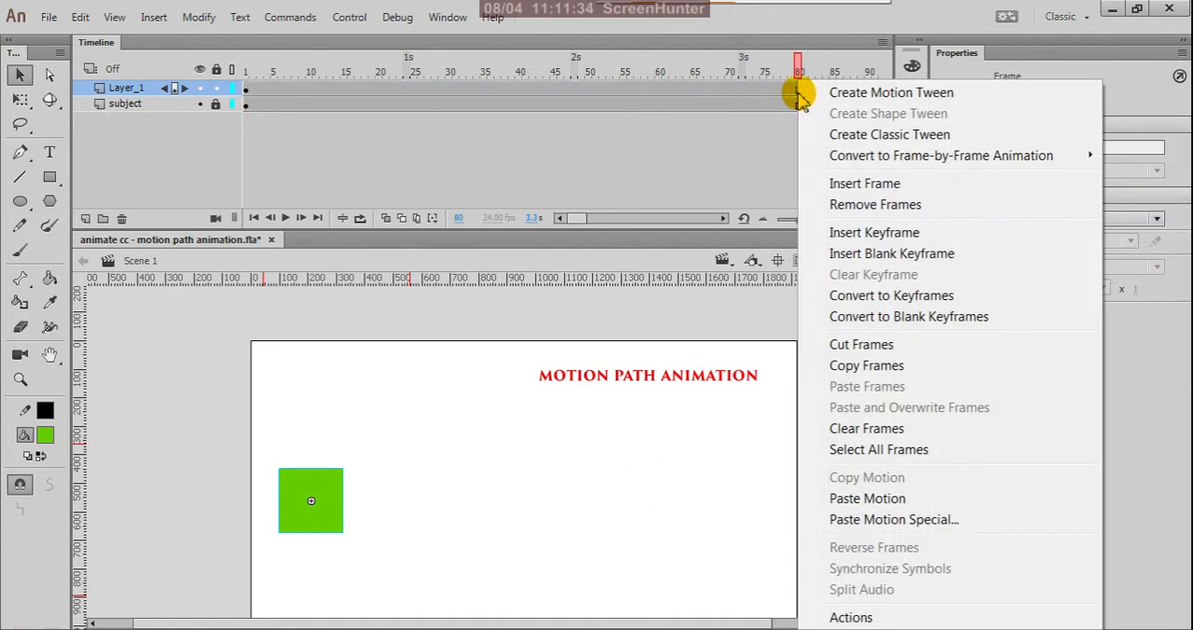
pyautogui.click(845, 238)
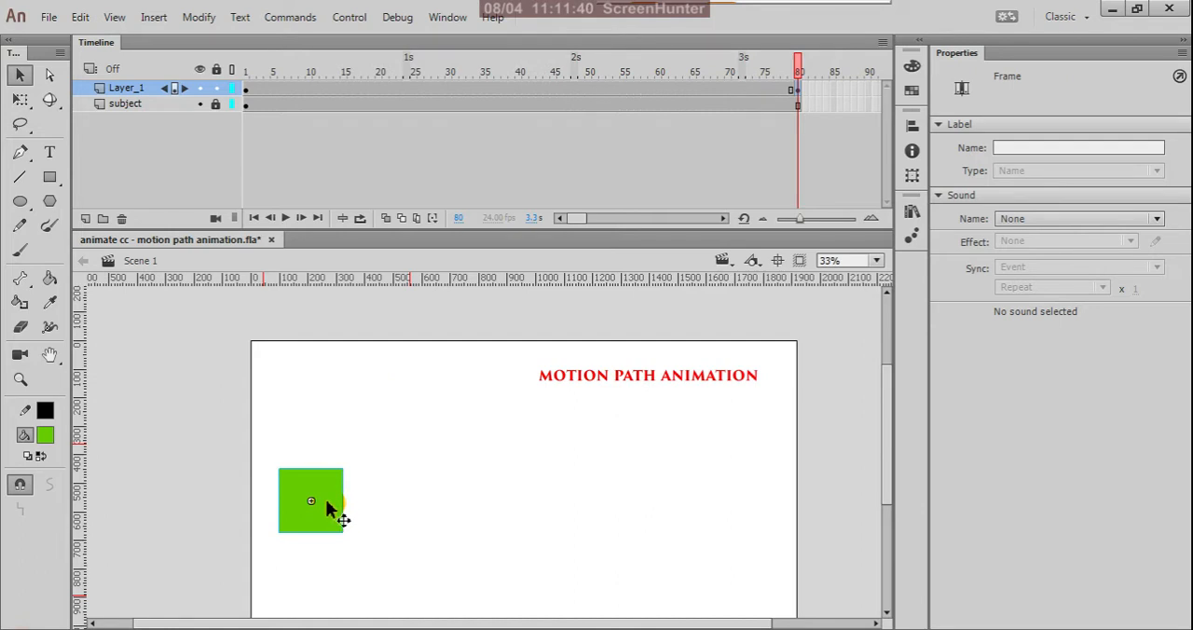
pyautogui.moveTo(328, 508); pyautogui.dragTo(757, 500)
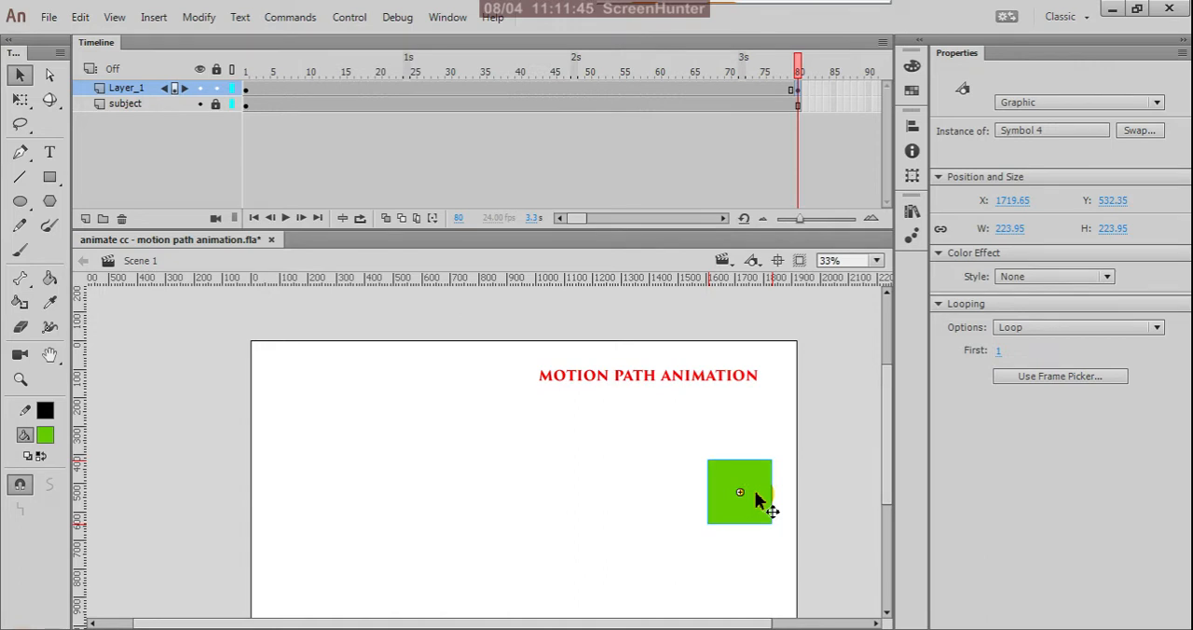
# Create a classic tween between the keyframes at frames 1 and 80 of Layer_1 and scrub through the motion.
pyautogui.click(246, 94)
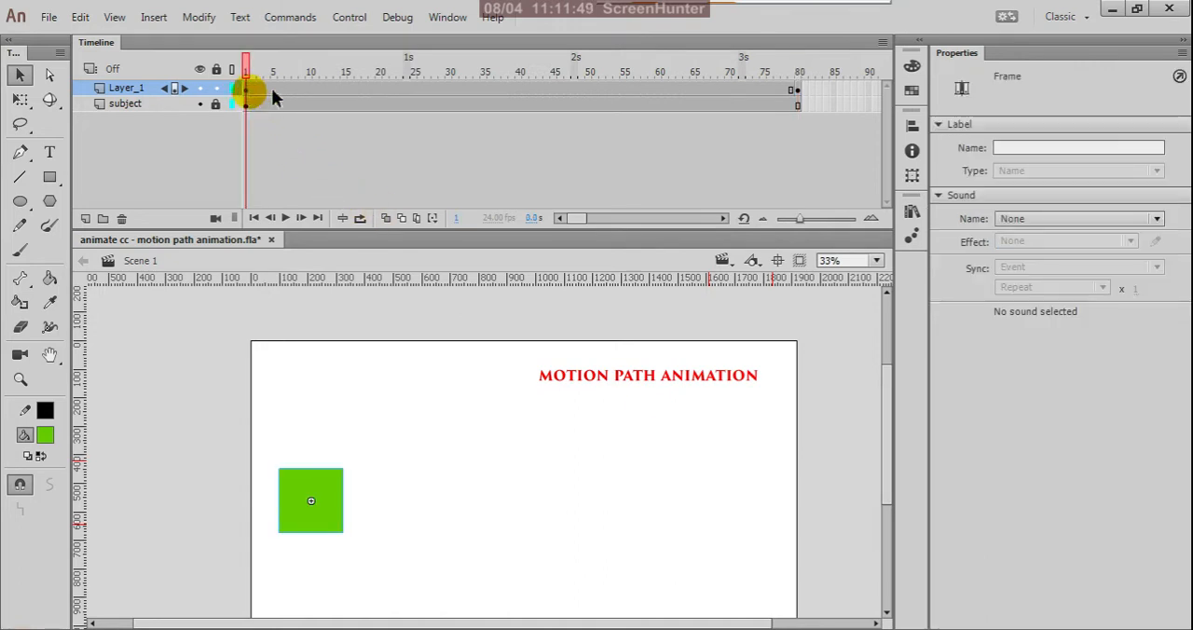
pyautogui.click(794, 91)
pyautogui.click(657, 93)
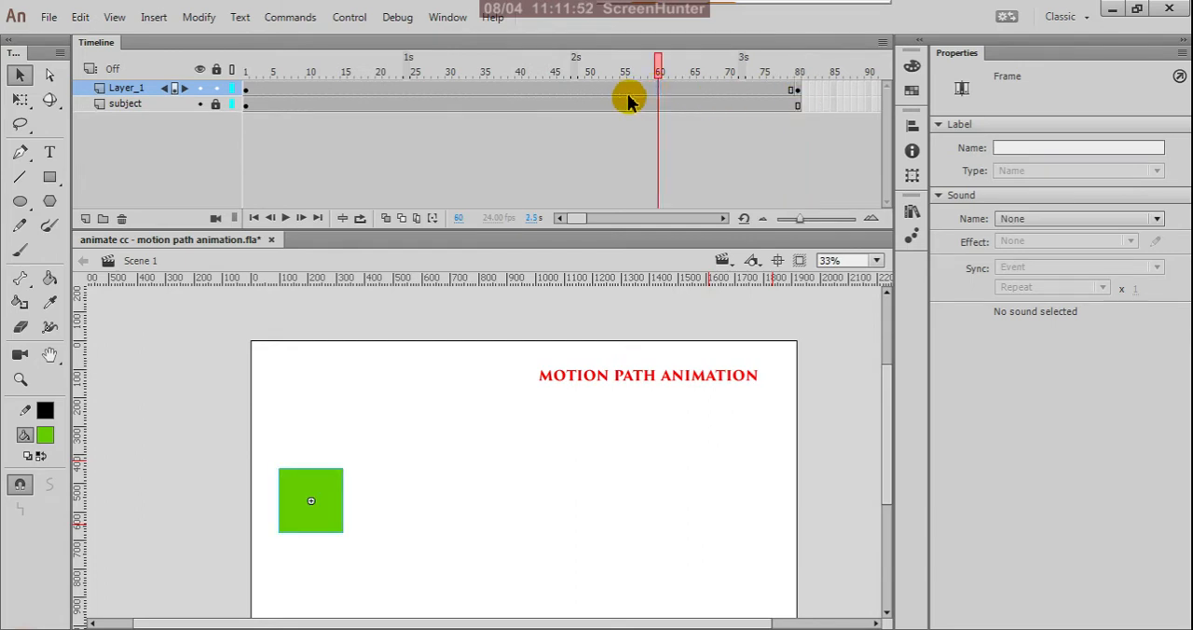
pyautogui.click(623, 93)
pyautogui.rightClick(623, 93)
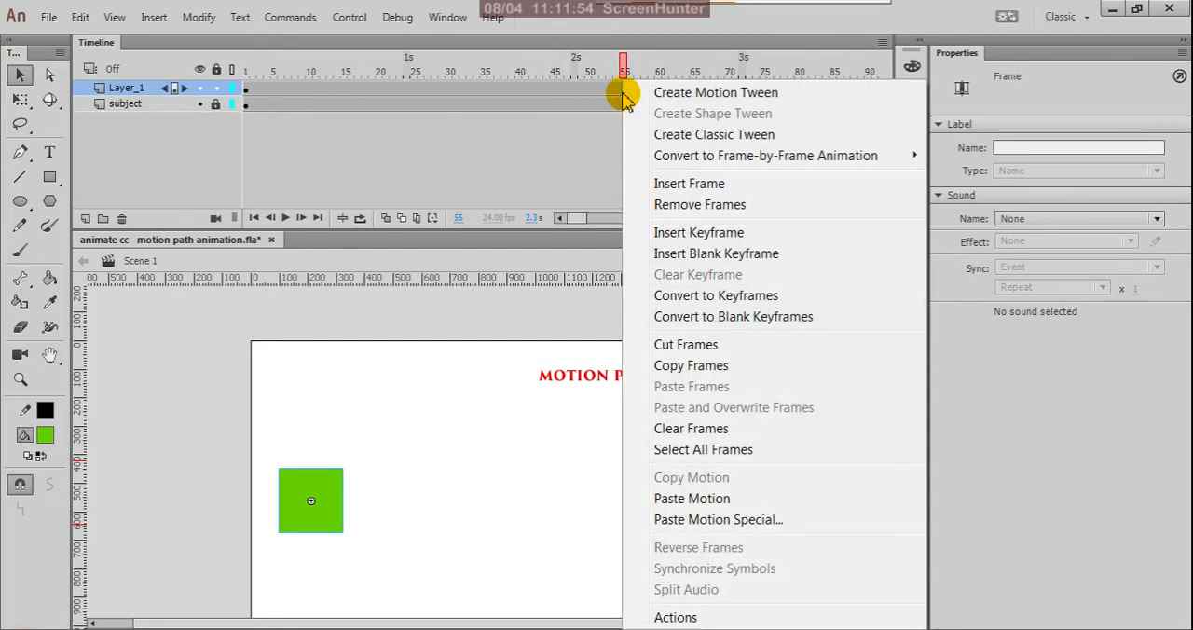
pyautogui.click(671, 134)
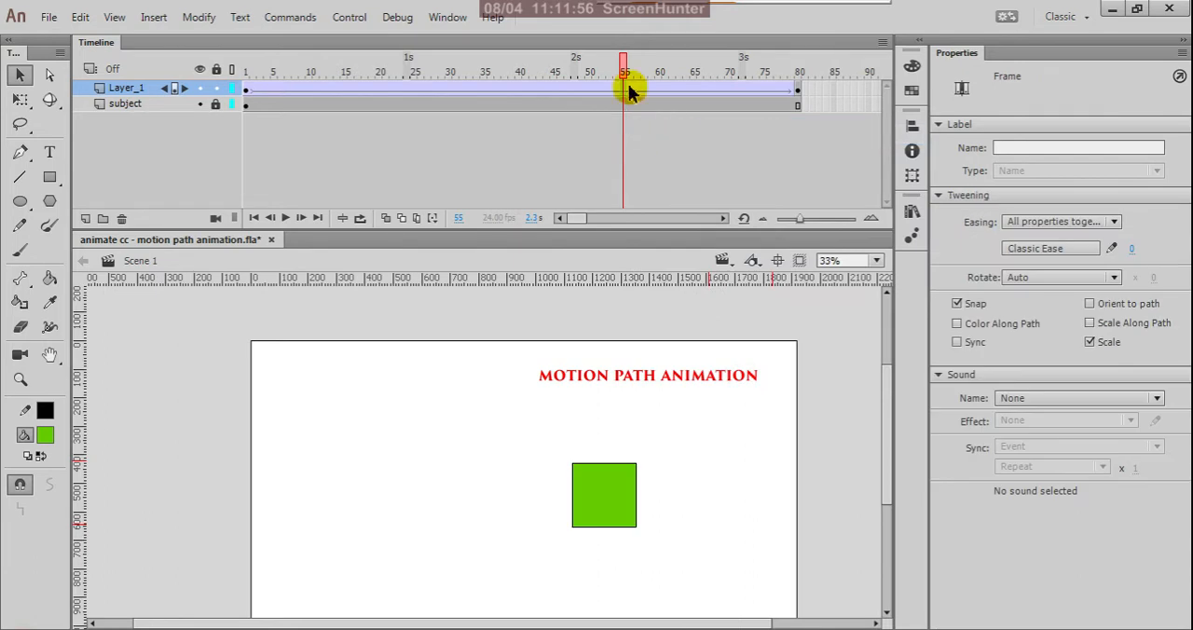
pyautogui.moveTo(624, 74); pyautogui.dragTo(229, 161)
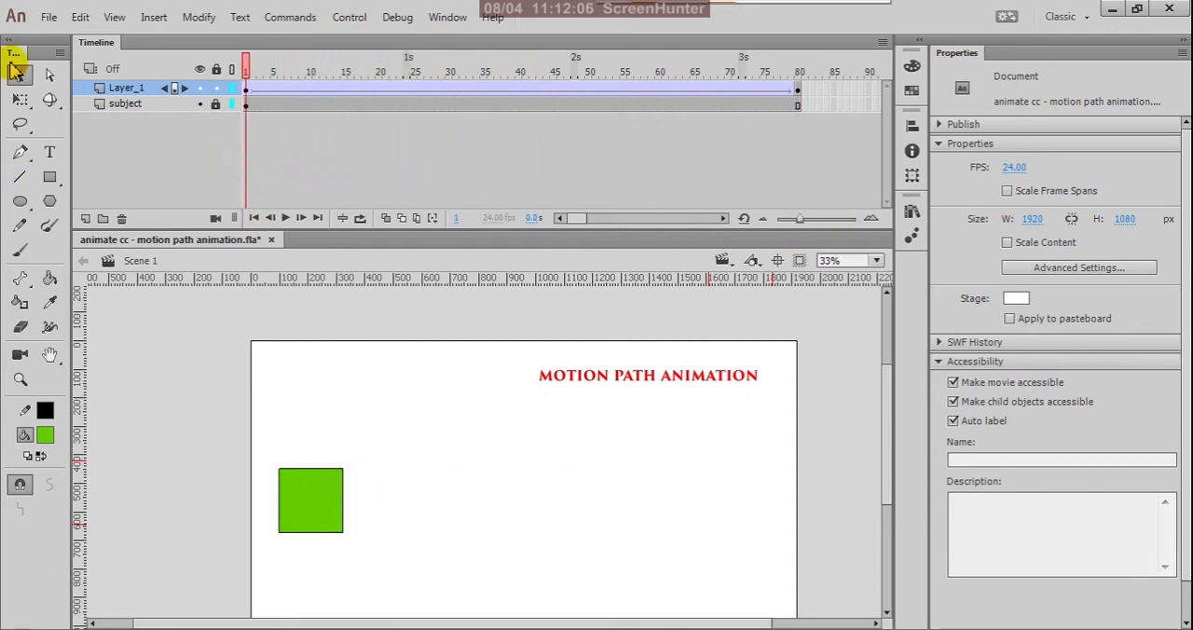
# Add a classic motion guide to Layer_1 and scrub through the timeline.
pyautogui.rightClick(129, 94)
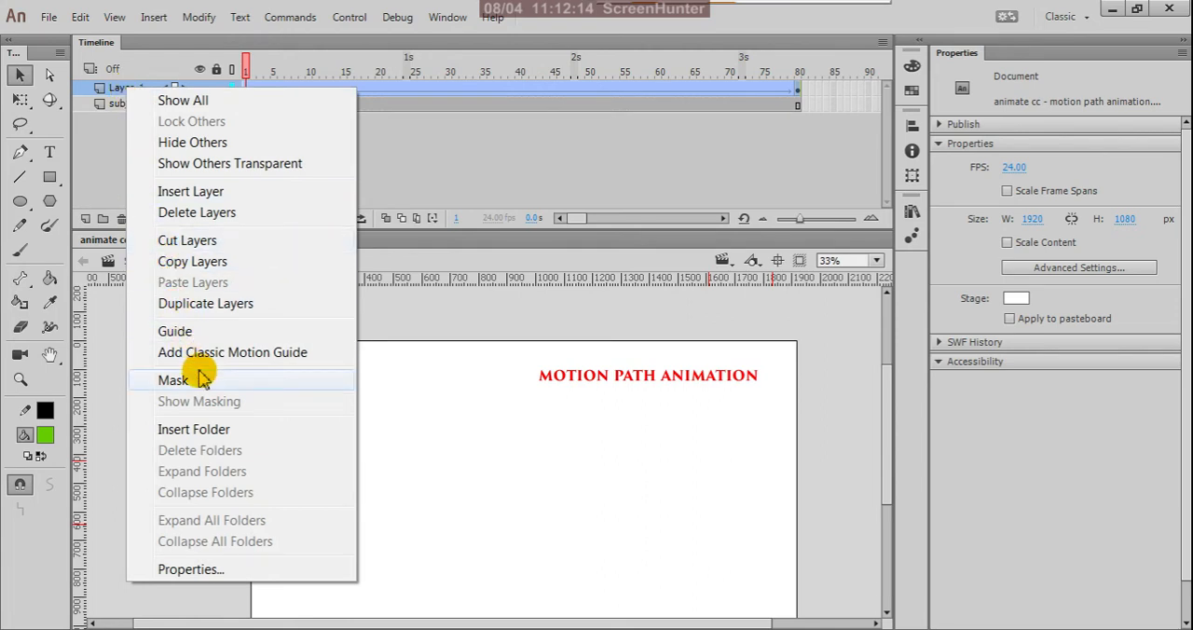
pyautogui.click(229, 354)
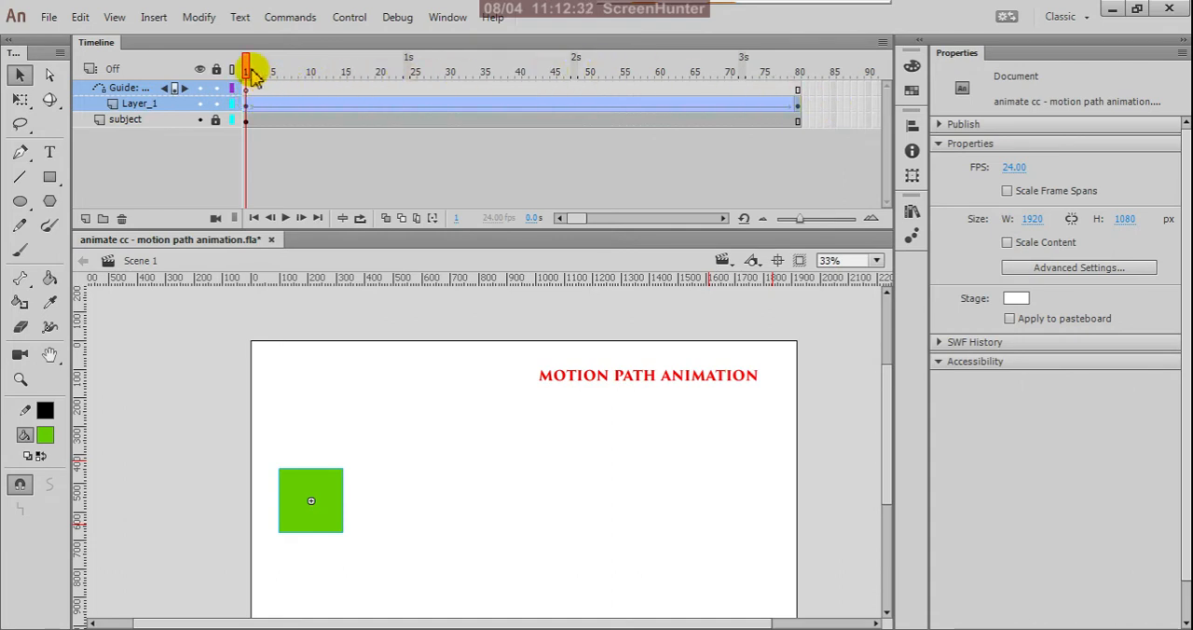
pyautogui.moveTo(247, 72); pyautogui.dragTo(234, 192)
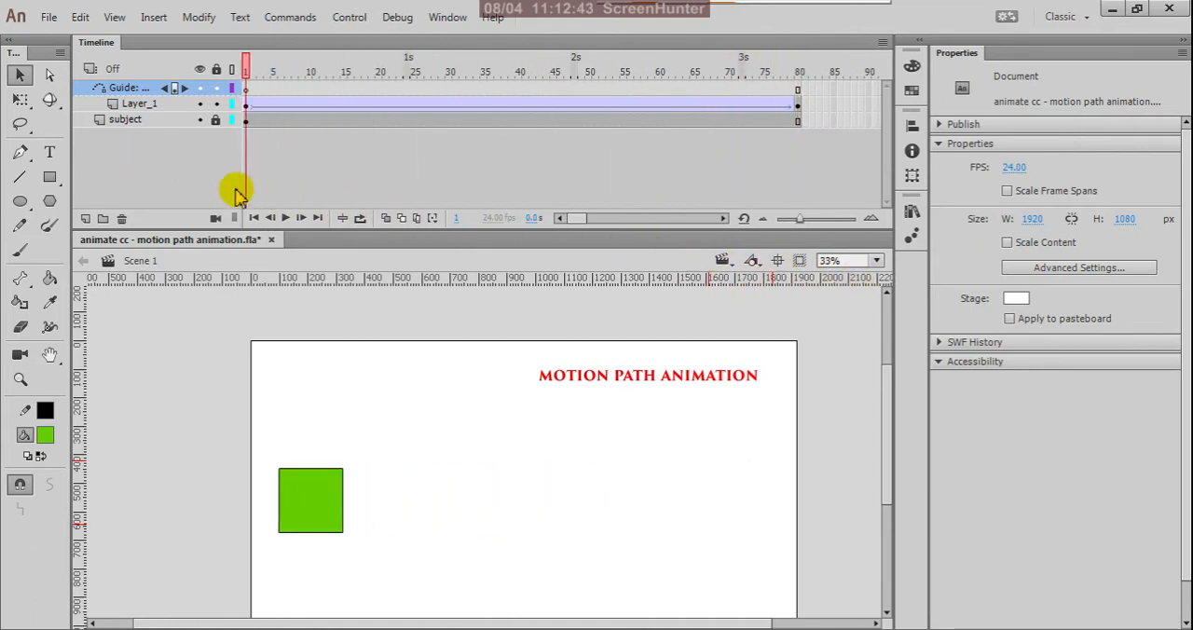
# Draw a three-segment zigzag line on the guide layer in object drawing mode, from the square's centre to the stage's upper right.
pyautogui.click(247, 93)
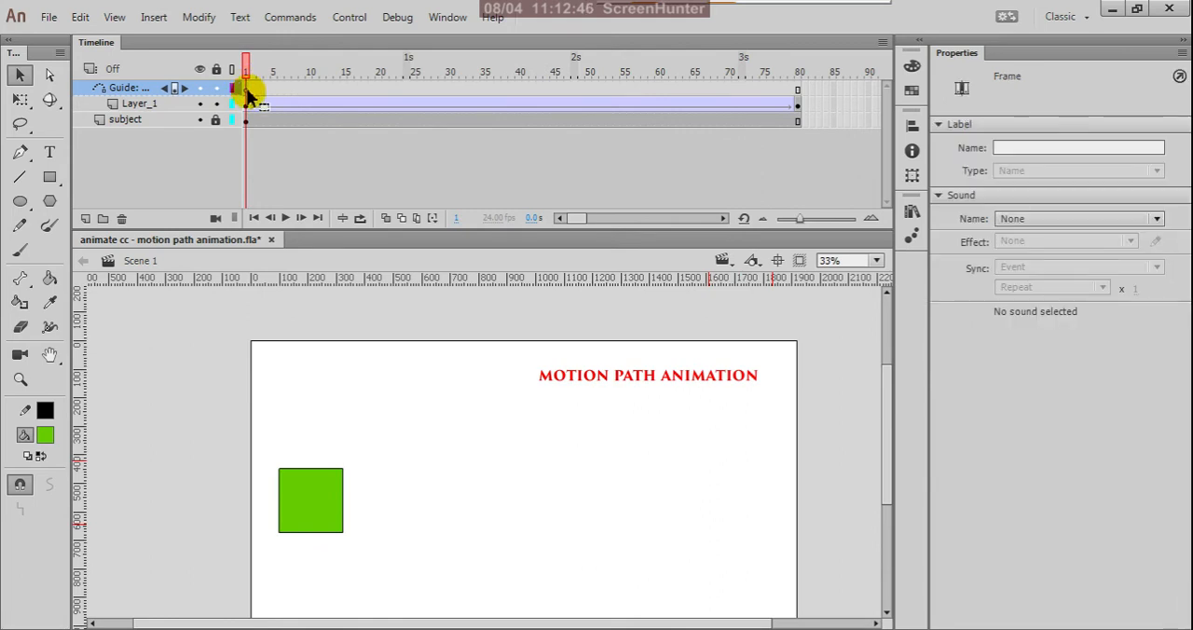
pyautogui.click(20, 178)
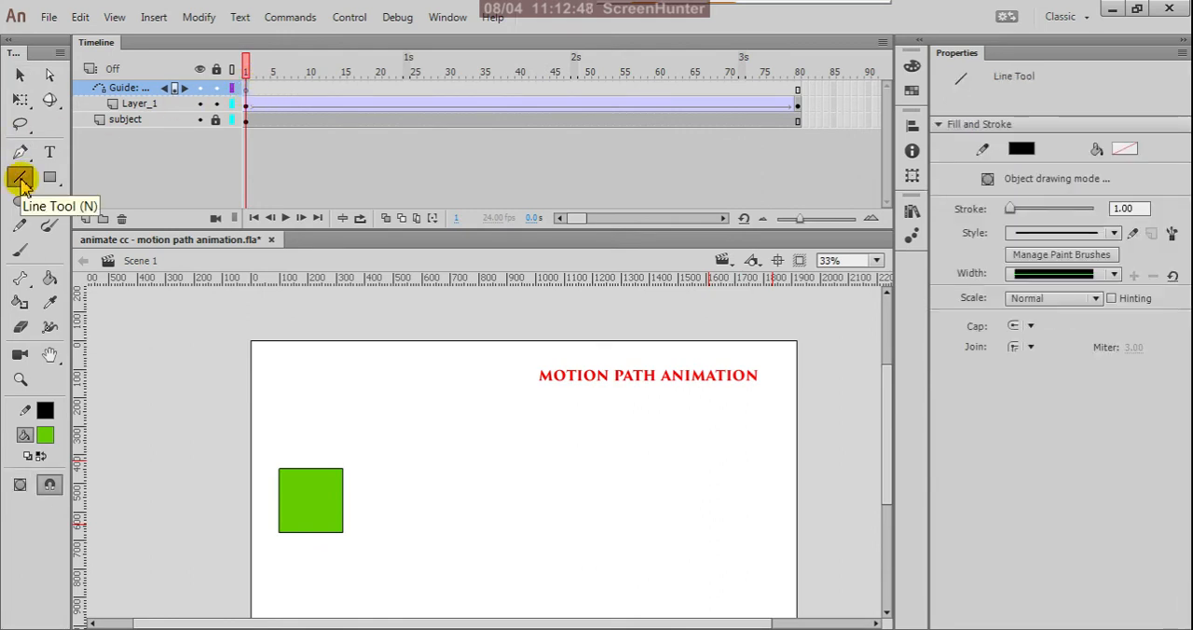
pyautogui.click(20, 484)
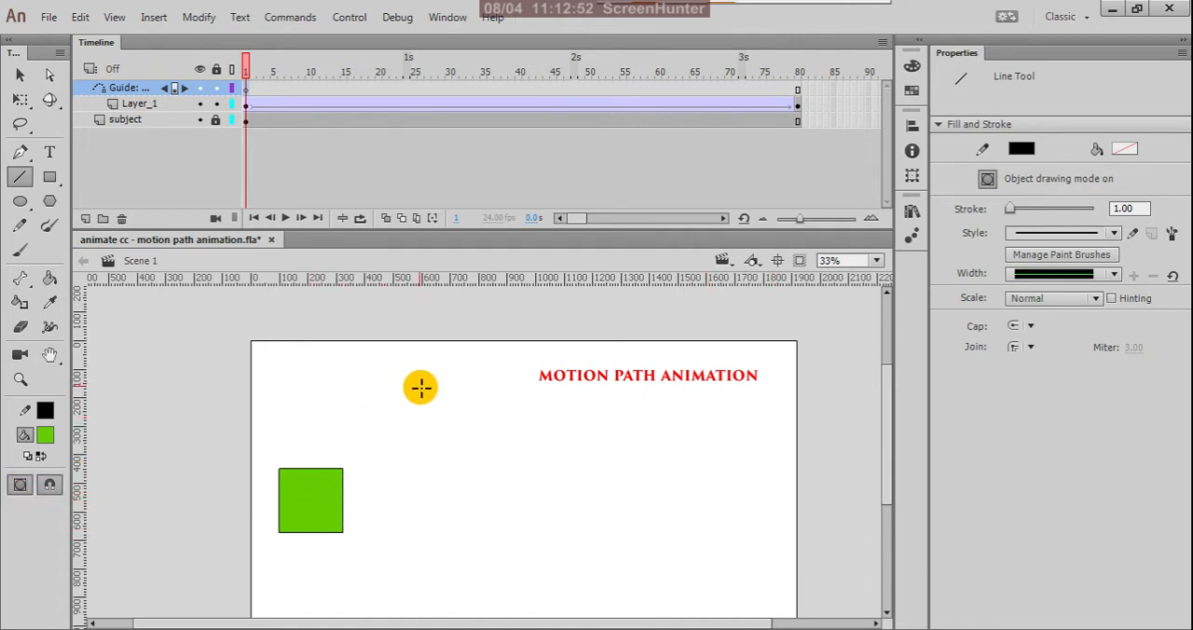
pyautogui.moveTo(311, 503)
pyautogui.mouseDown()
pyautogui.moveTo(471, 389)
pyautogui.moveTo(566, 467)
pyautogui.moveTo(602, 540)
pyautogui.moveTo(780, 439)
pyautogui.moveTo(783, 386)
pyautogui.mouseUp()
# Bend the zigzag's three straight segments into curves, arching the first two upward and the last one downward.
pyautogui.click(20, 74)
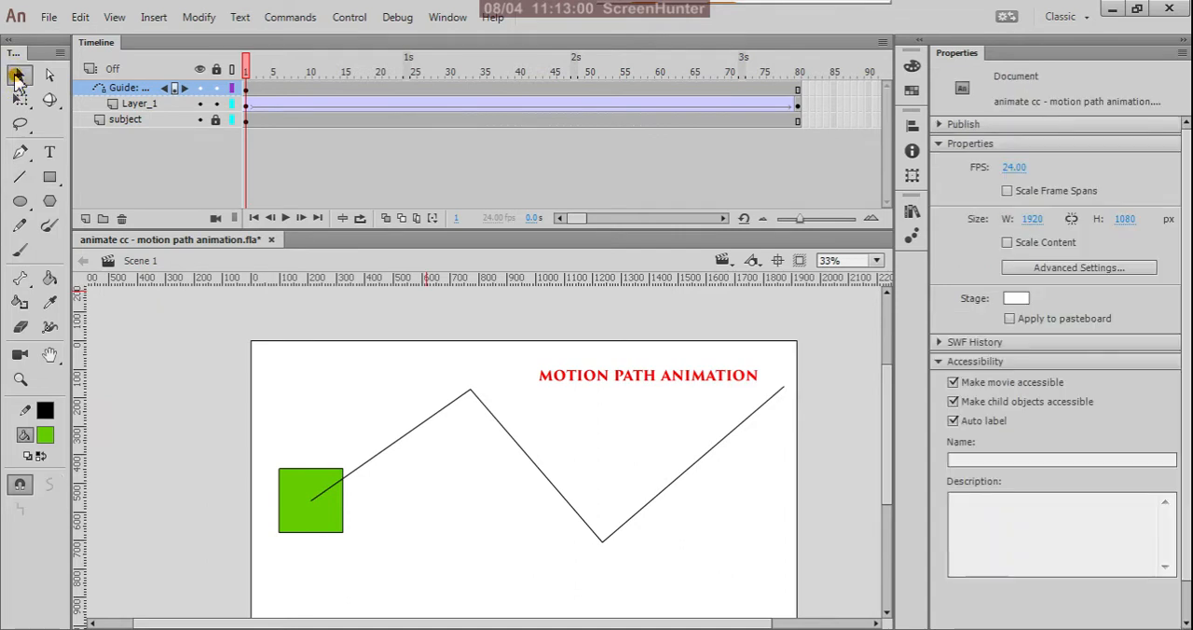
pyautogui.moveTo(391, 449); pyautogui.dragTo(348, 446)
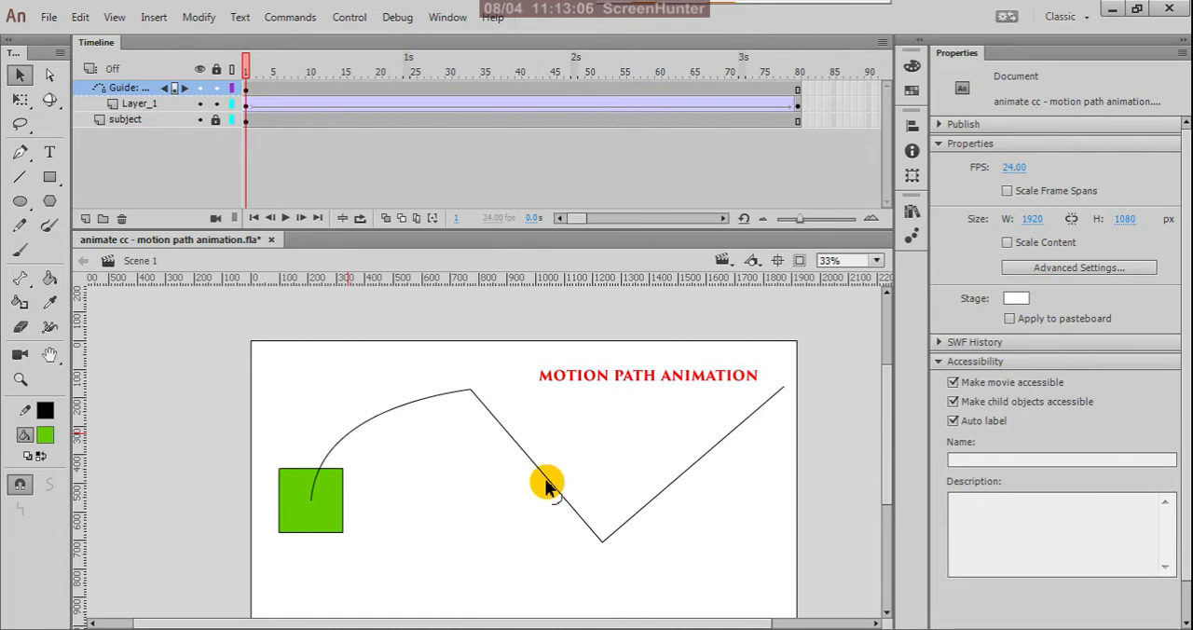
pyautogui.moveTo(550, 487); pyautogui.dragTo(596, 442)
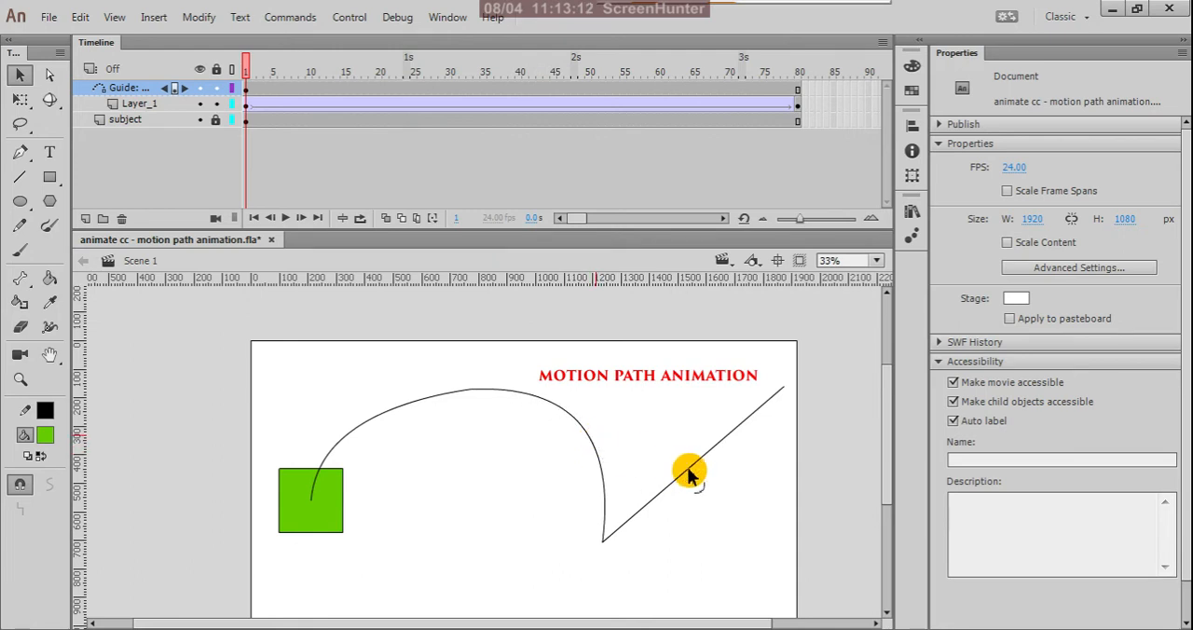
pyautogui.moveTo(688, 463); pyautogui.dragTo(724, 506)
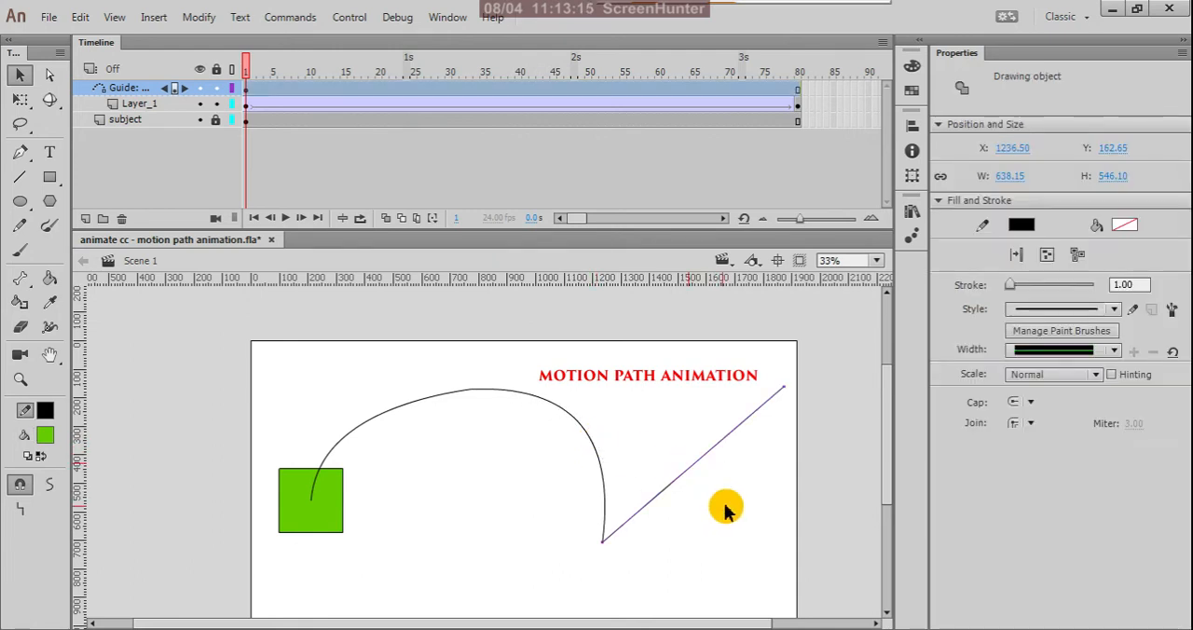
pyautogui.click(724, 506)
pyautogui.moveTo(698, 465)
pyautogui.mouseDown()
pyautogui.moveTo(705, 552)
pyautogui.moveTo(674, 563)
pyautogui.moveTo(684, 574)
pyautogui.moveTo(726, 570)
pyautogui.mouseUp()
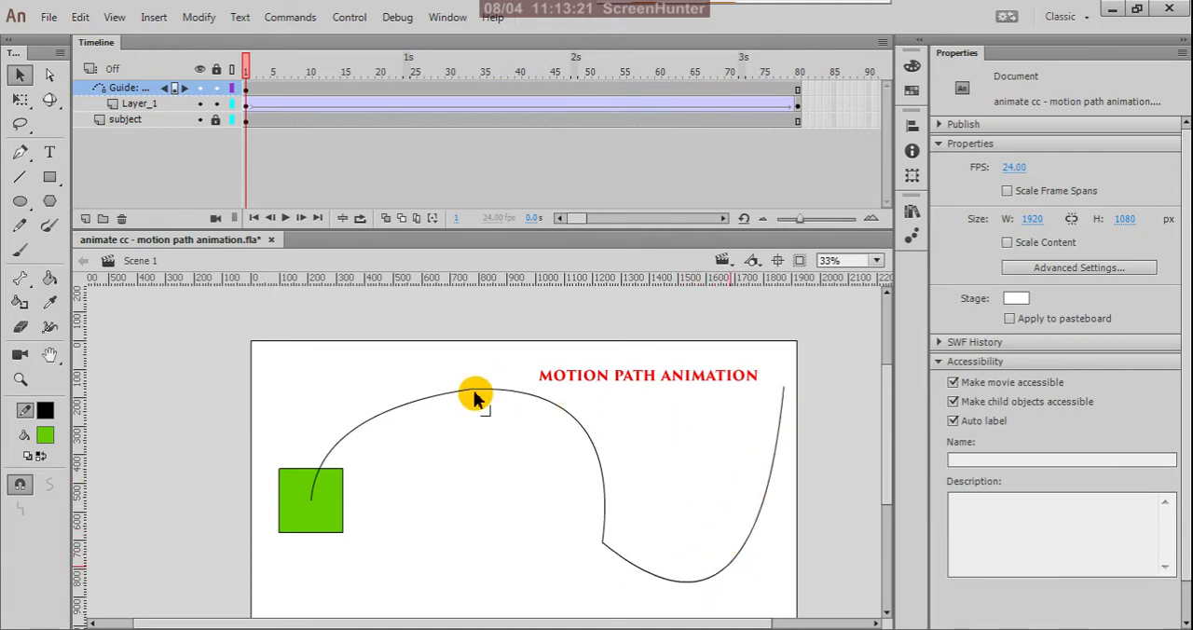
# Reshape the guide path's joints and curves into one smooth wave running from the square to the stage's upper right.
pyautogui.moveTo(470, 396); pyautogui.dragTo(369, 449)
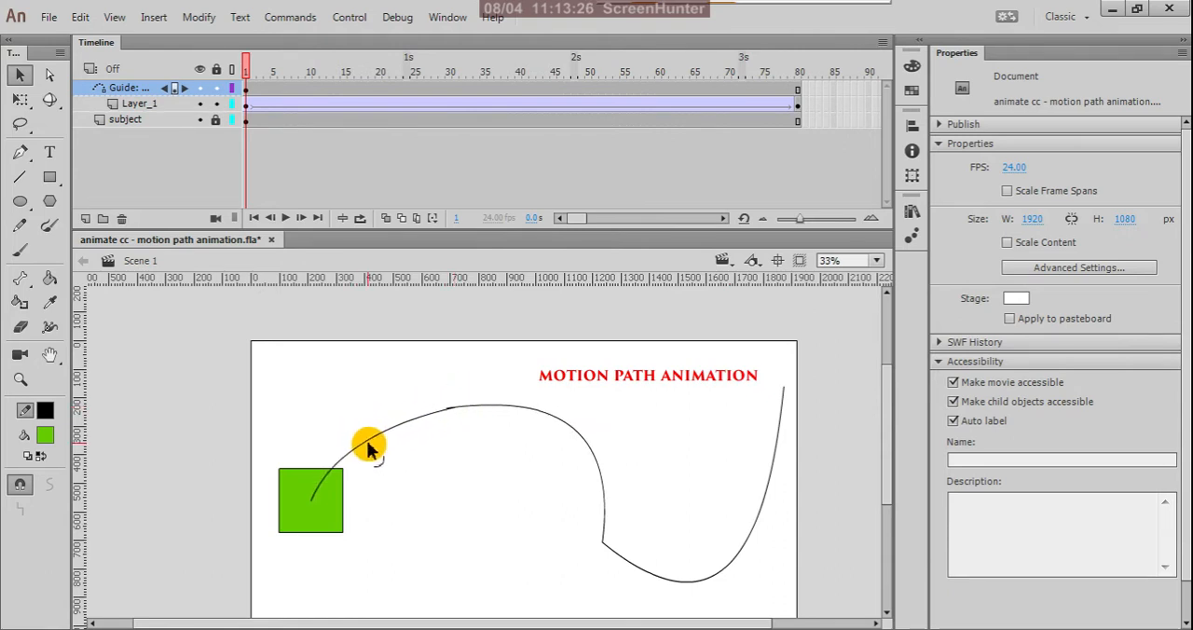
pyautogui.moveTo(447, 413); pyautogui.dragTo(579, 431)
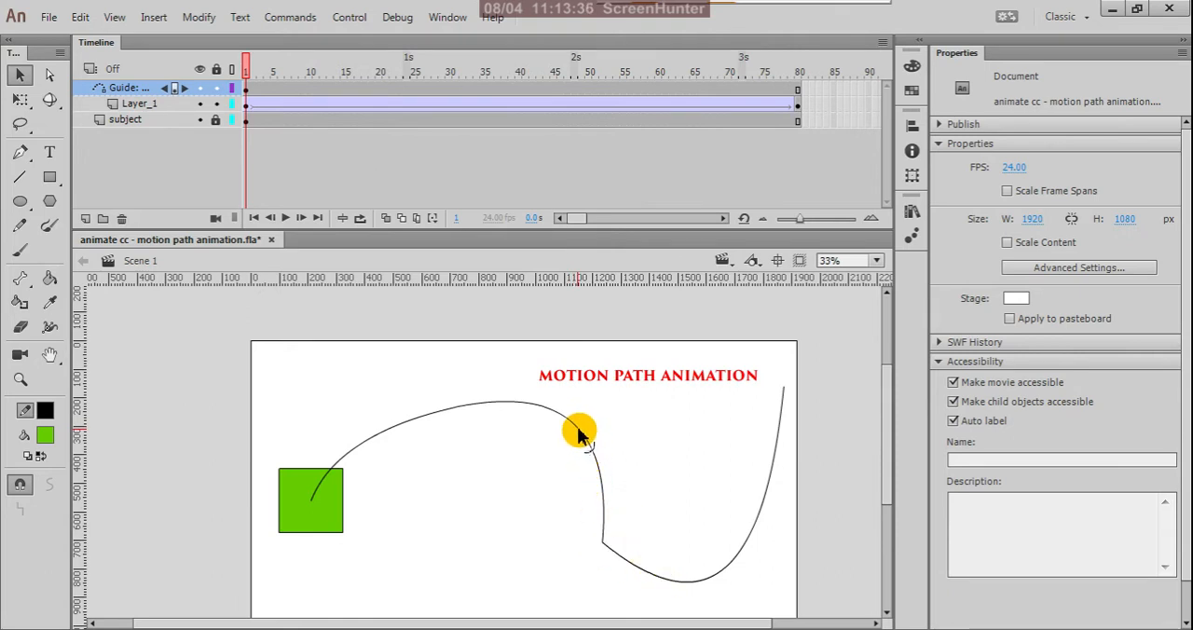
pyautogui.moveTo(577, 431)
pyautogui.mouseDown()
pyautogui.moveTo(559, 439)
pyautogui.moveTo(564, 472)
pyautogui.moveTo(591, 484)
pyautogui.moveTo(566, 503)
pyautogui.mouseUp()
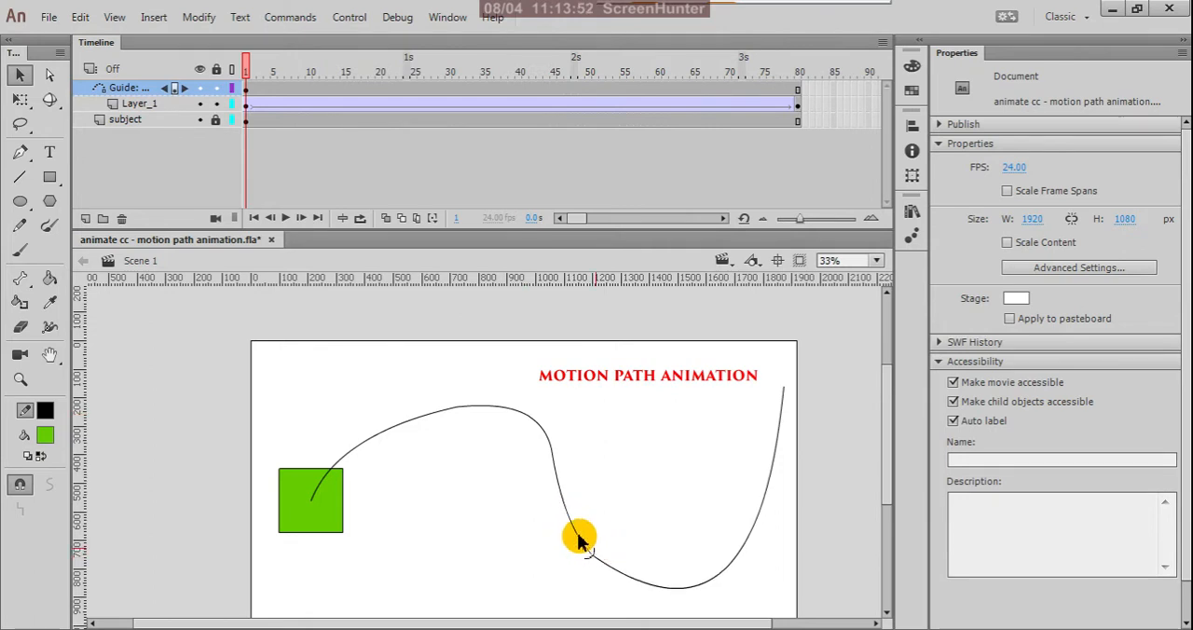
pyautogui.moveTo(678, 596); pyautogui.dragTo(658, 578)
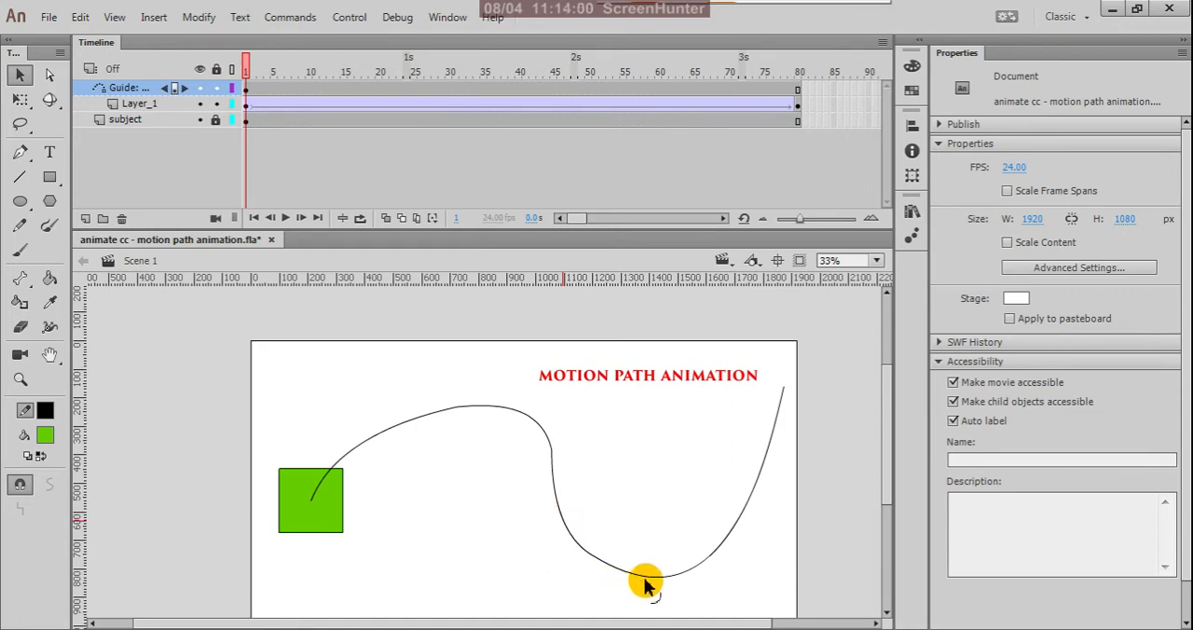
# Pull the guide path's end point down along the curve and deepen the dip of its last section.
pyautogui.moveTo(649, 582); pyautogui.dragTo(653, 563)
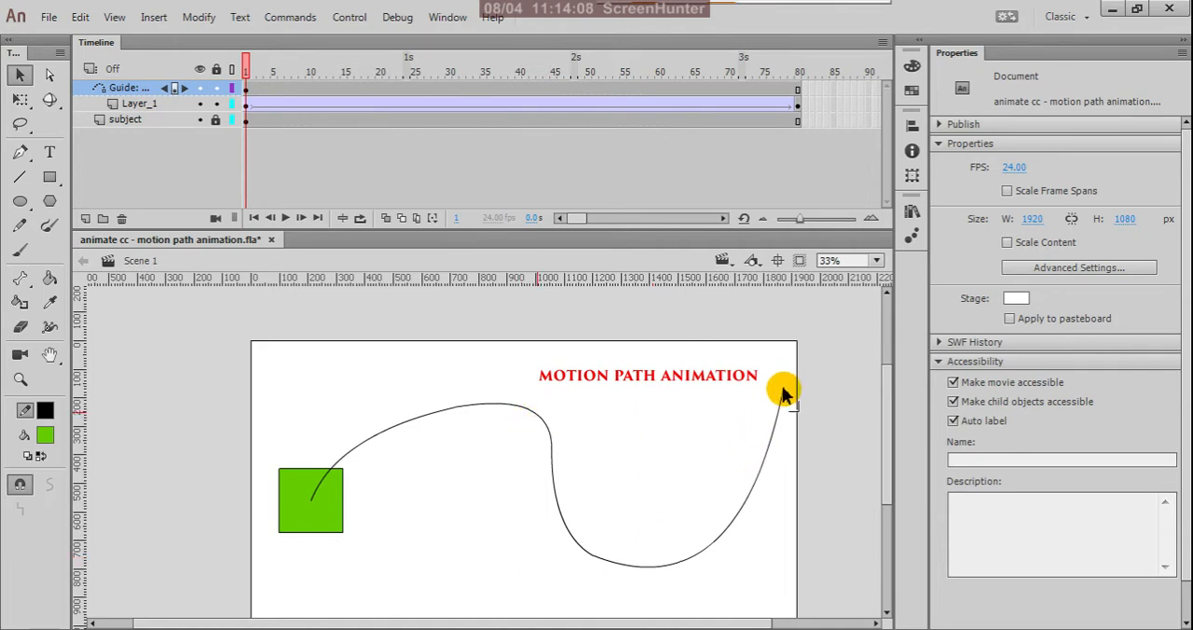
pyautogui.moveTo(783, 393); pyautogui.dragTo(770, 448)
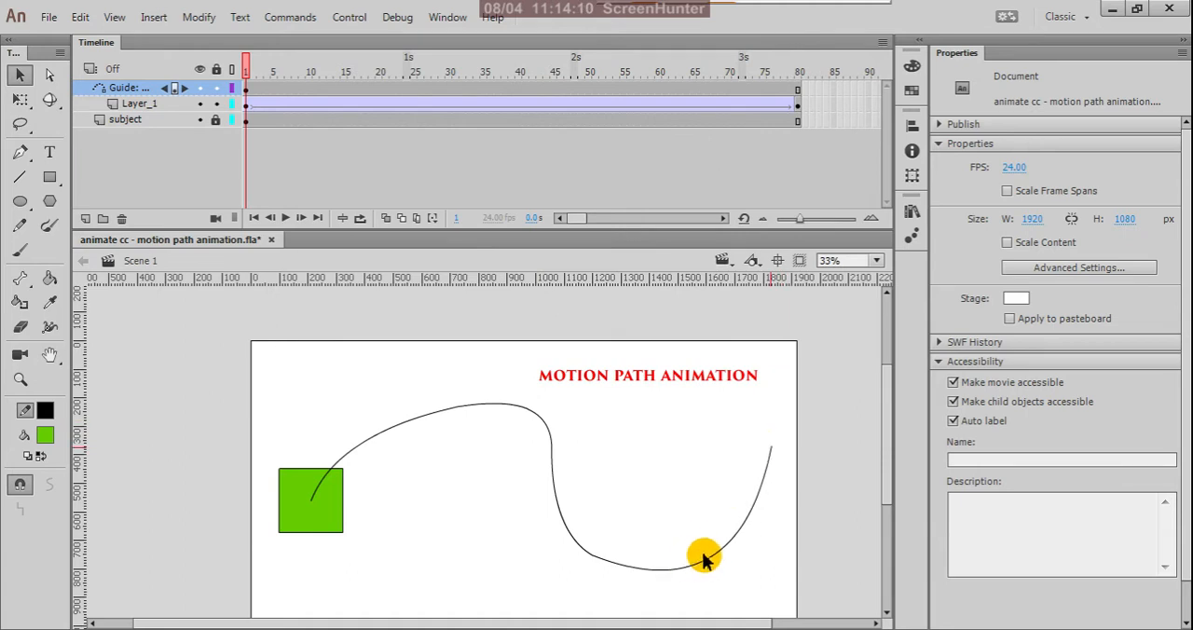
pyautogui.moveTo(715, 552); pyautogui.dragTo(667, 589)
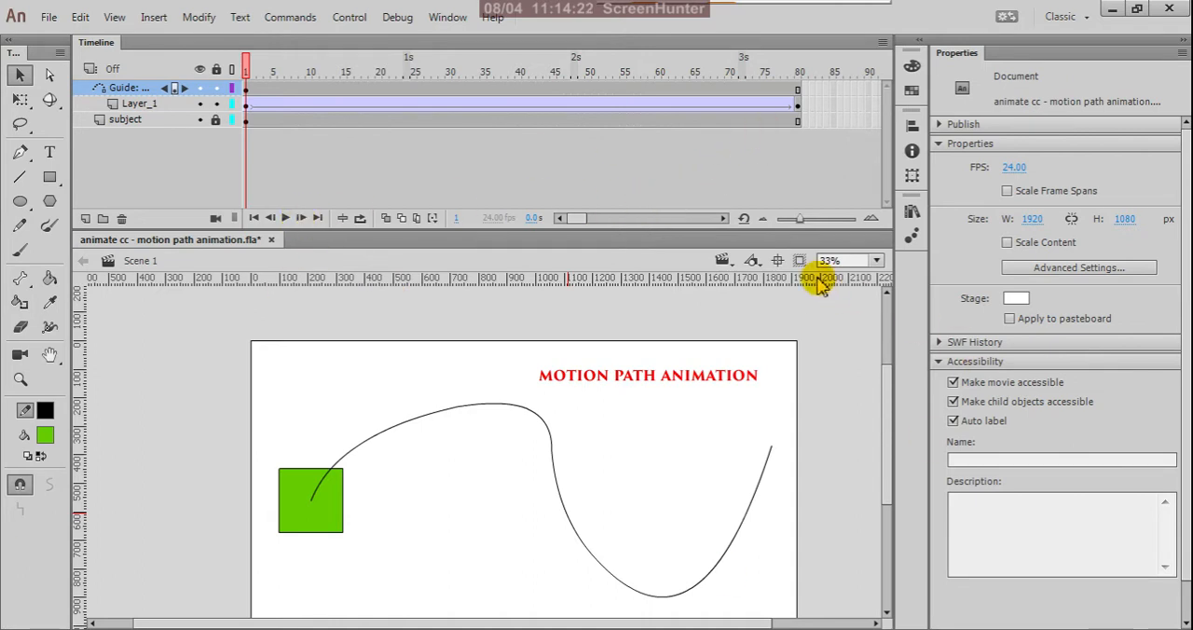
# Turn on Orient to path for the classic tween starting at frame 1 of Layer_1.
pyautogui.click(247, 108)
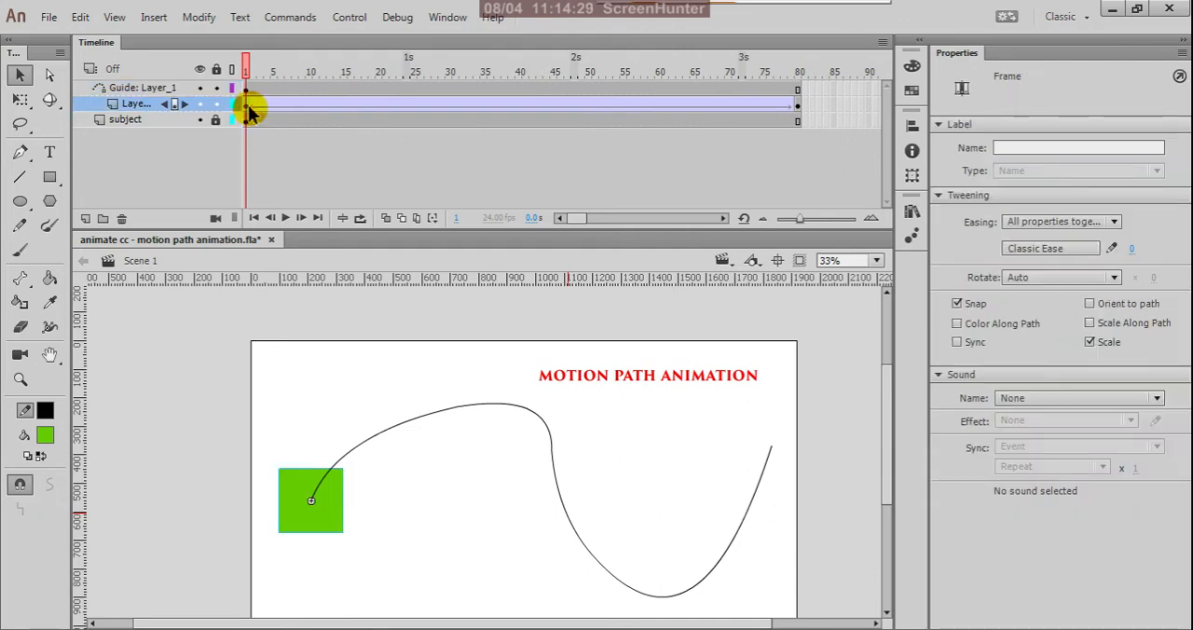
pyautogui.scroll(8, 324, 538)
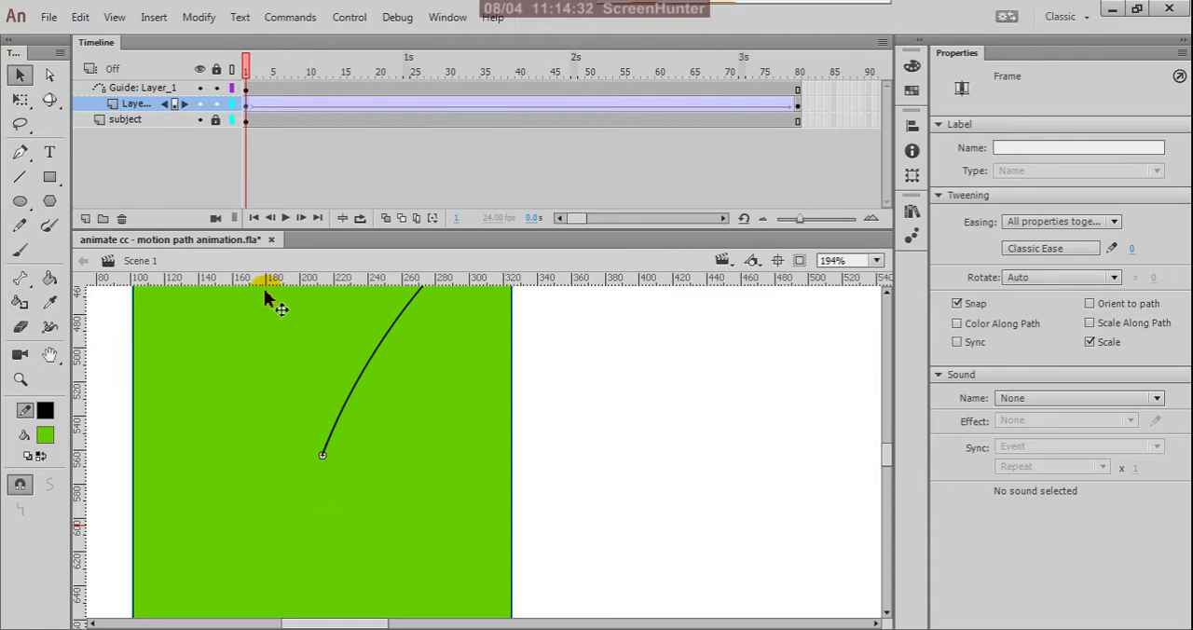
pyautogui.scroll(-3, 365, 466)
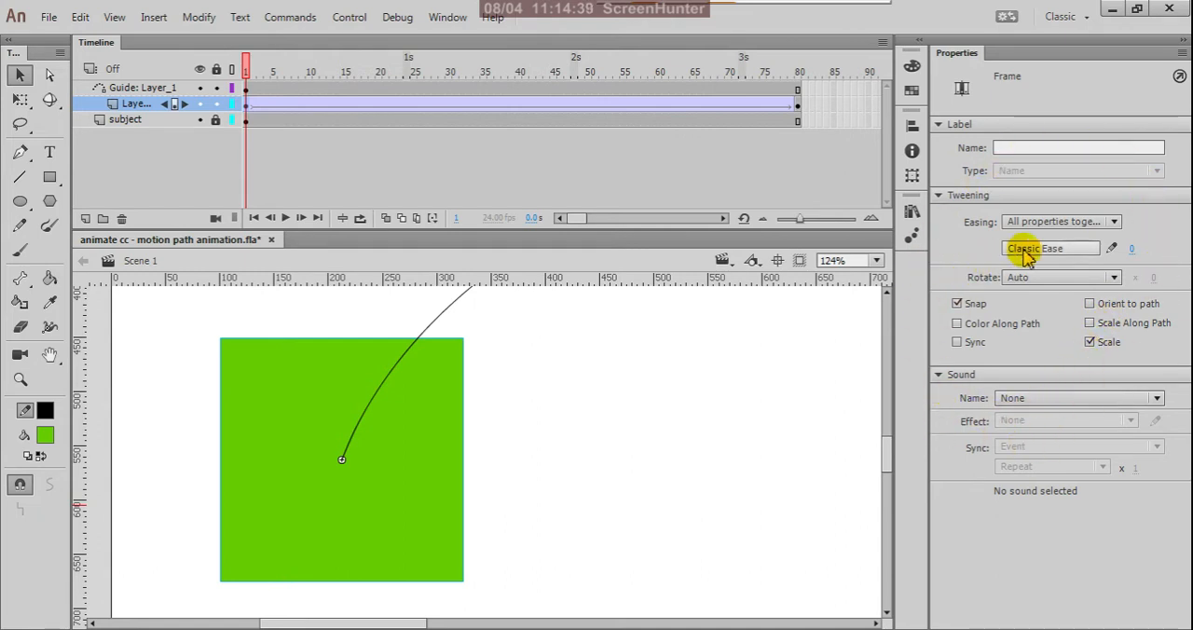
pyautogui.click(1089, 305)
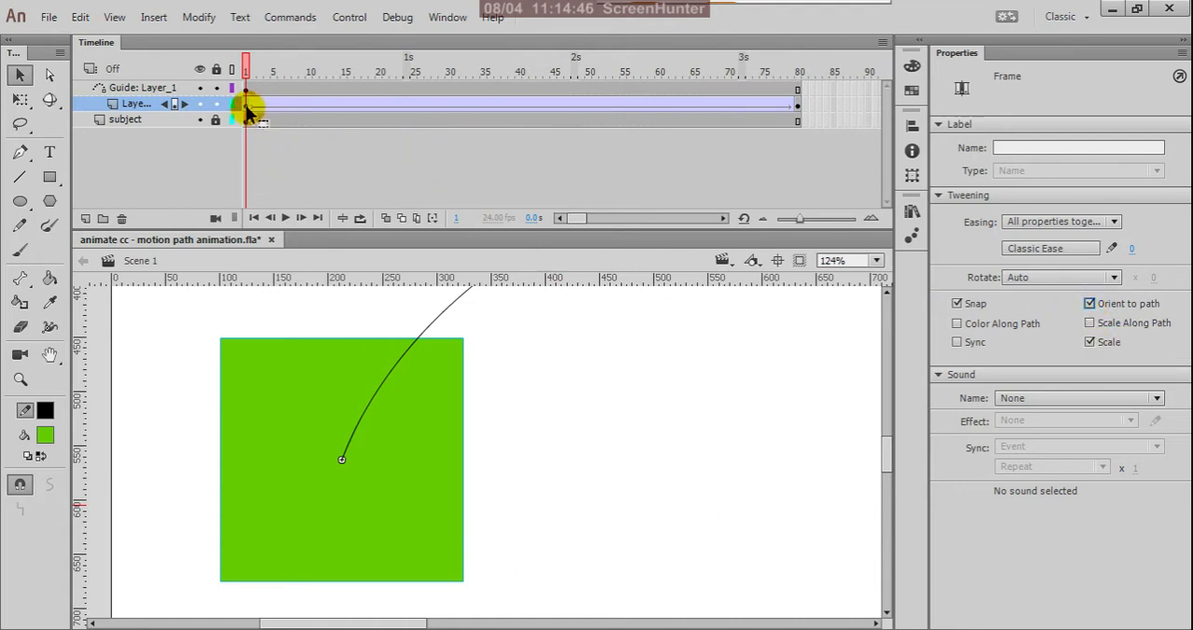
# At frame 80 of Layer_1, snap the green square's centre to the end point of the guide path.
pyautogui.click(798, 110)
pyautogui.scroll(-6, 572, 388)
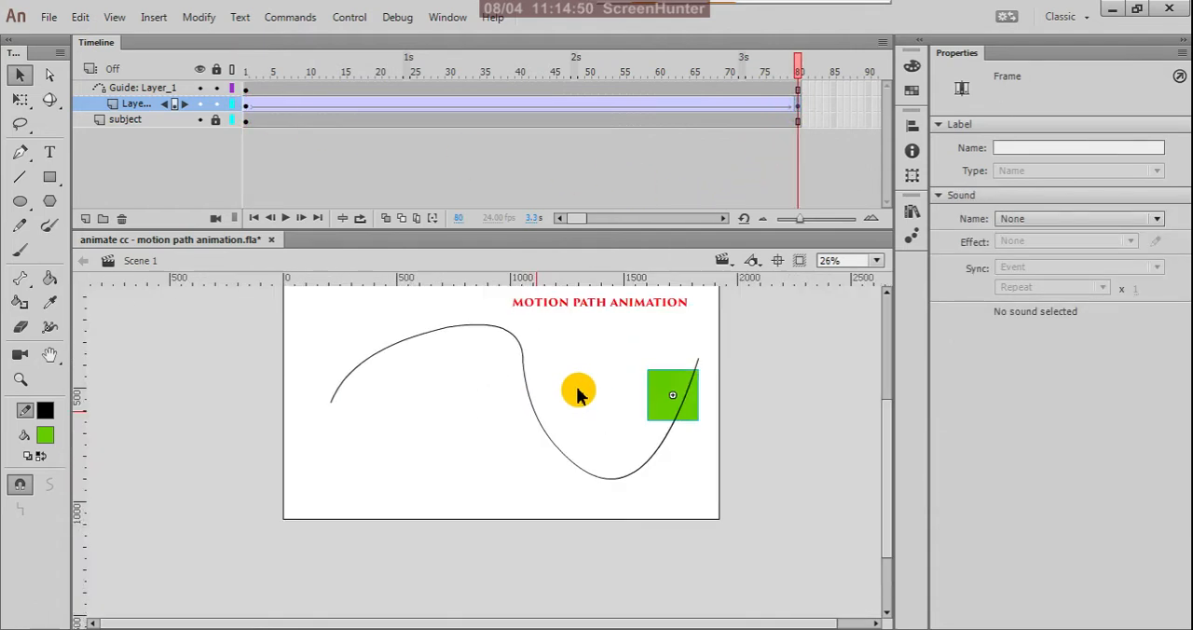
pyautogui.scroll(6, 657, 378)
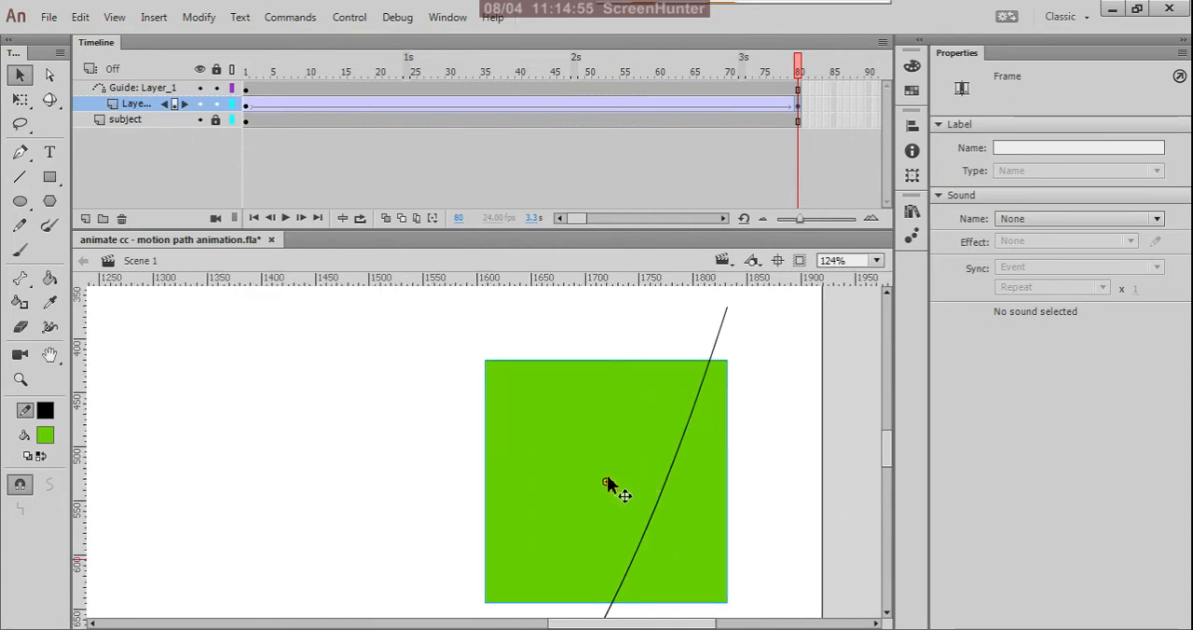
pyautogui.moveTo(610, 480); pyautogui.dragTo(735, 300)
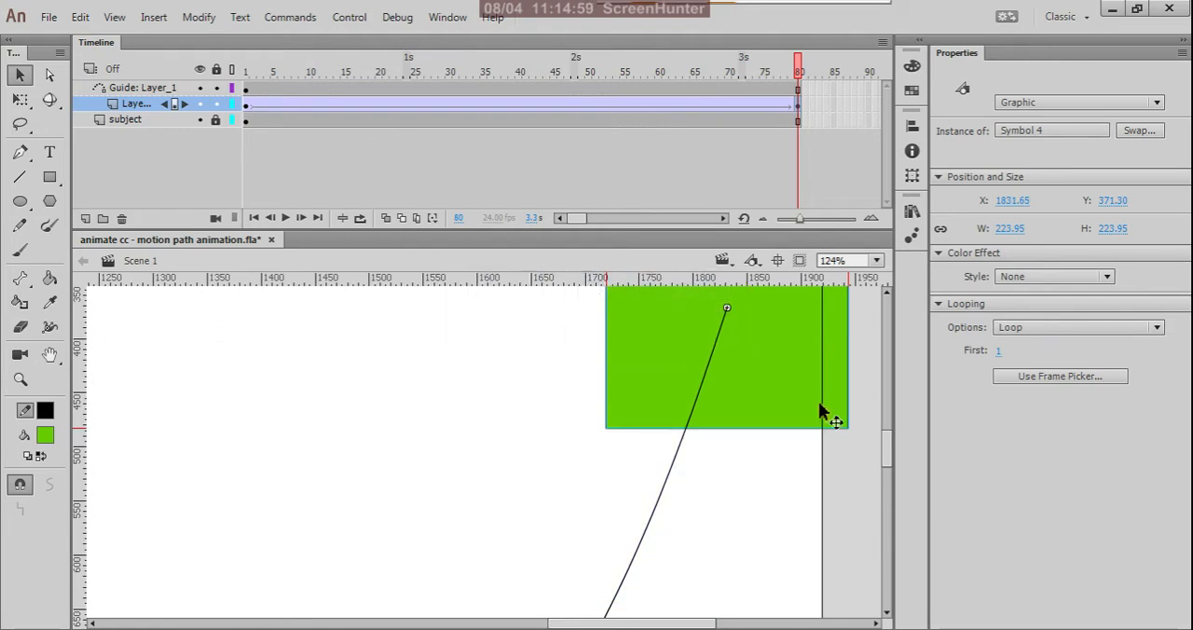
# Preview the square's motion along the path by scrubbing and playing the timeline and testing the movie.
pyautogui.scroll(-6, 834, 420)
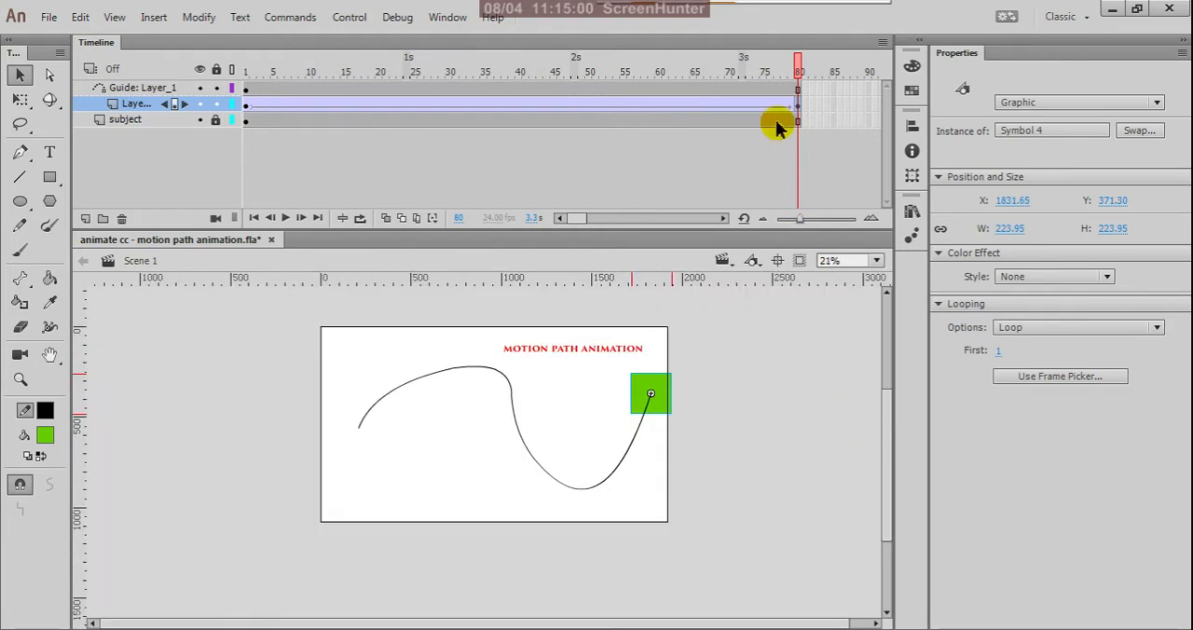
pyautogui.moveTo(799, 75); pyautogui.dragTo(705, 268)
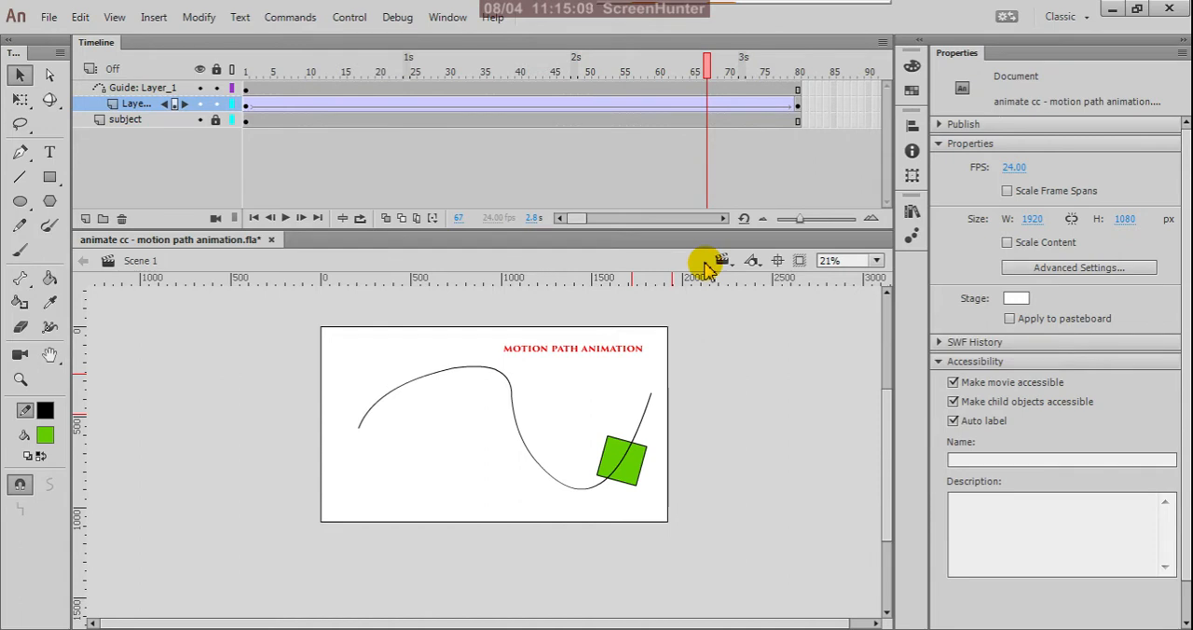
pyautogui.click(288, 227)
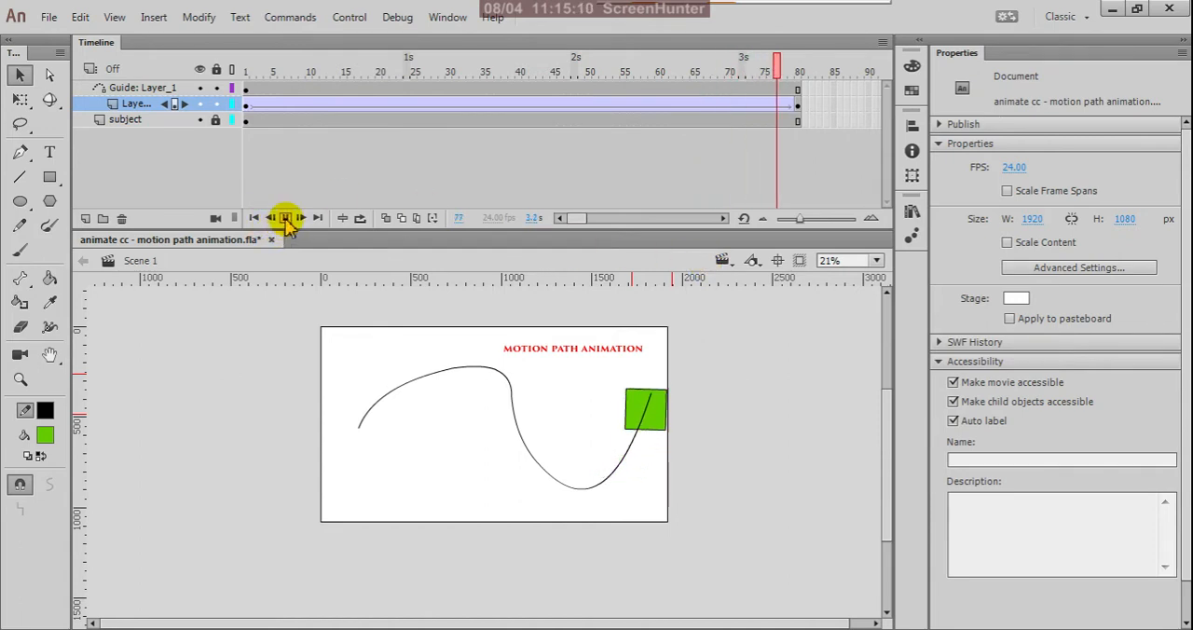
pyautogui.click(286, 220)
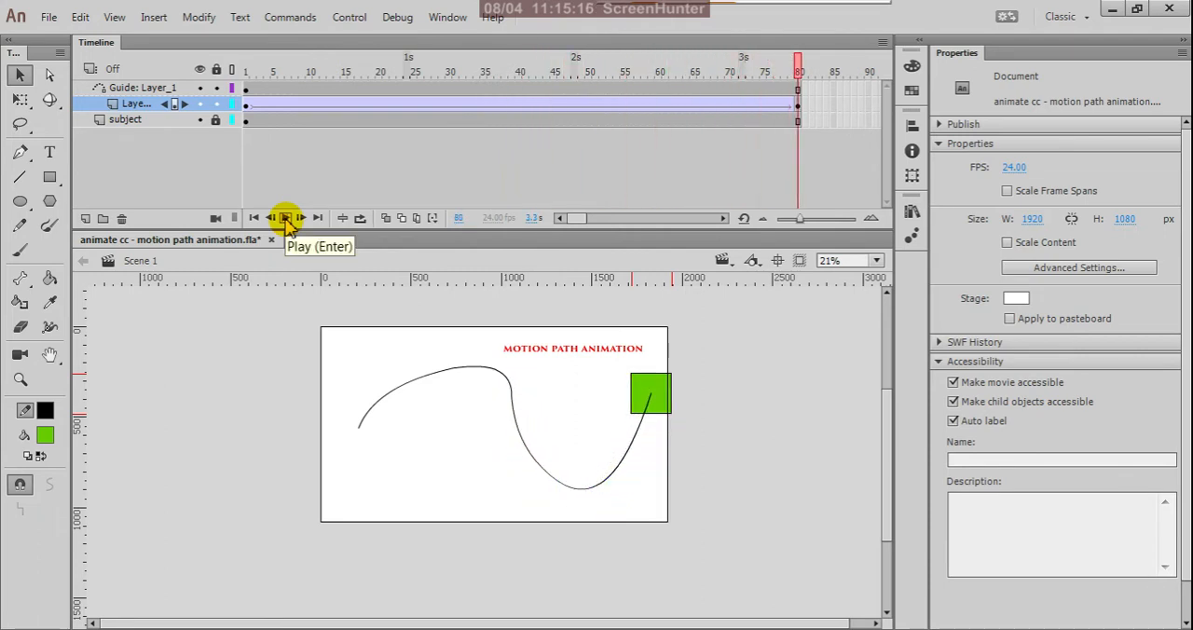
pyautogui.hotkey('ctrl', 'Return')
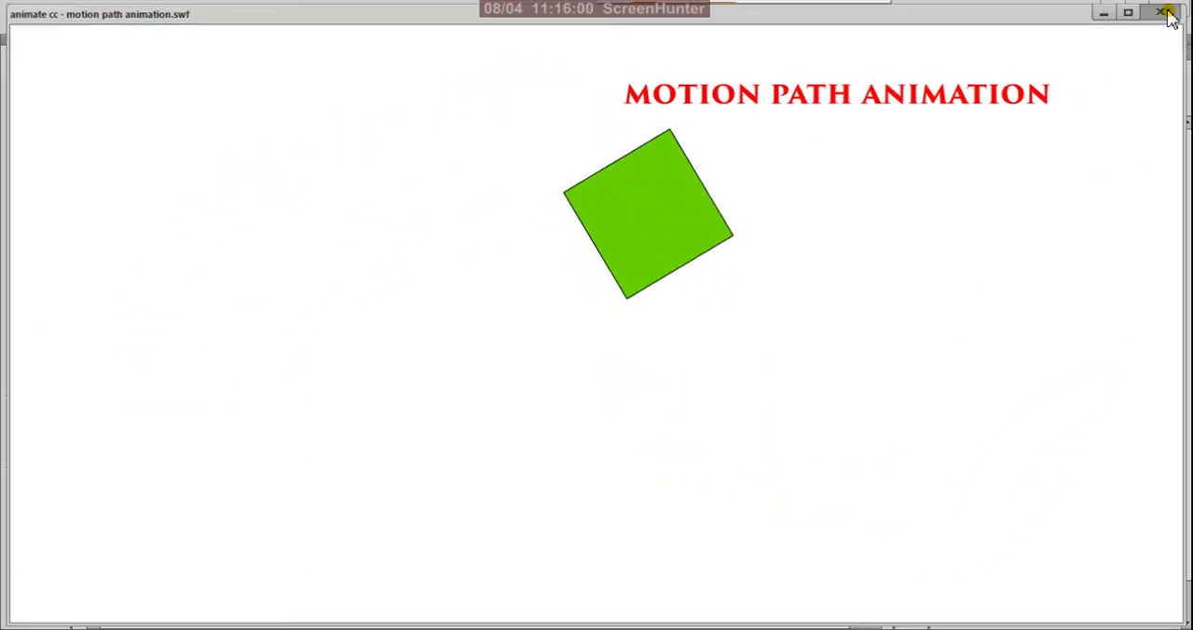
pyautogui.click(1167, 12)
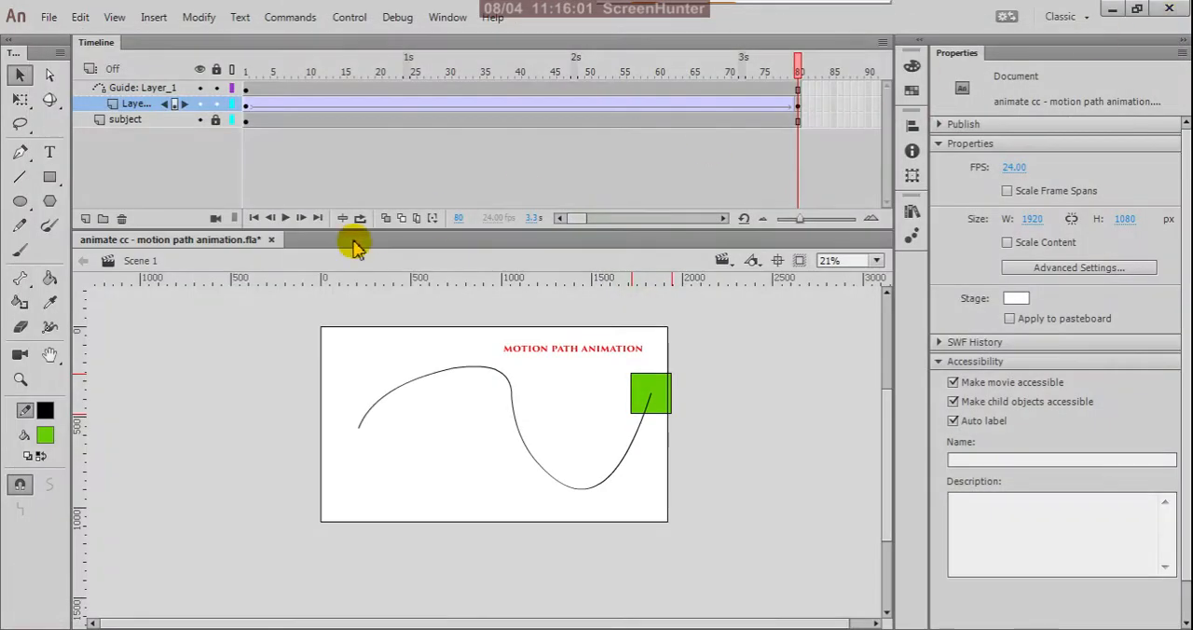
# Set the easing intensity of Layer_1's tween to 100 and play the animation on the timeline.
pyautogui.click(247, 108)
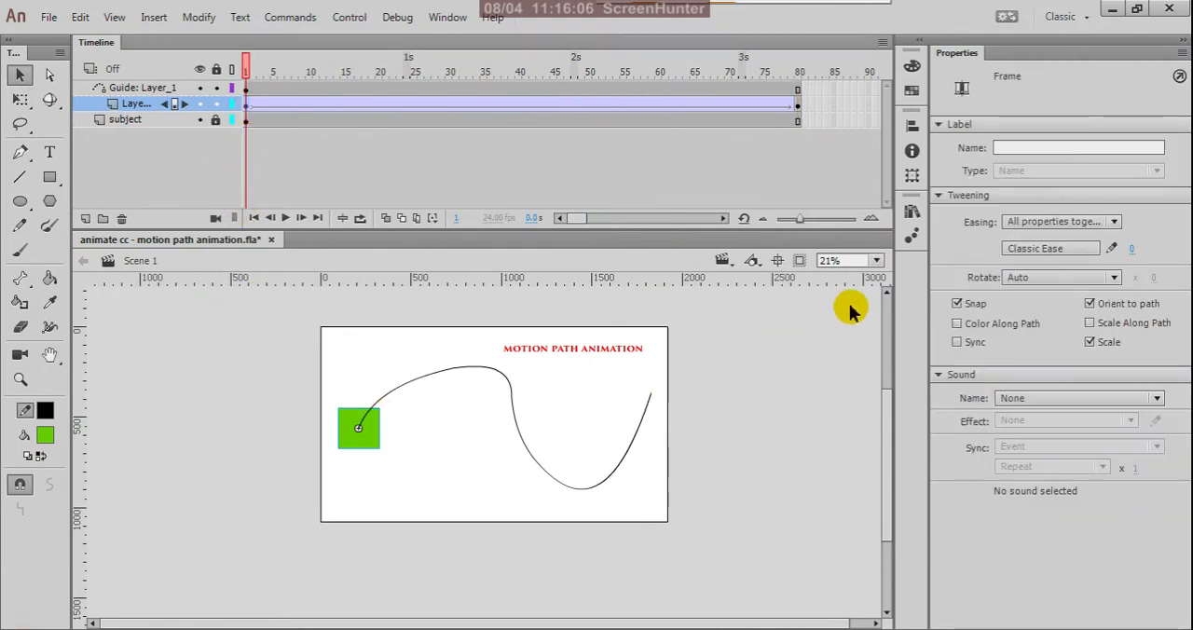
pyautogui.click(1135, 251)
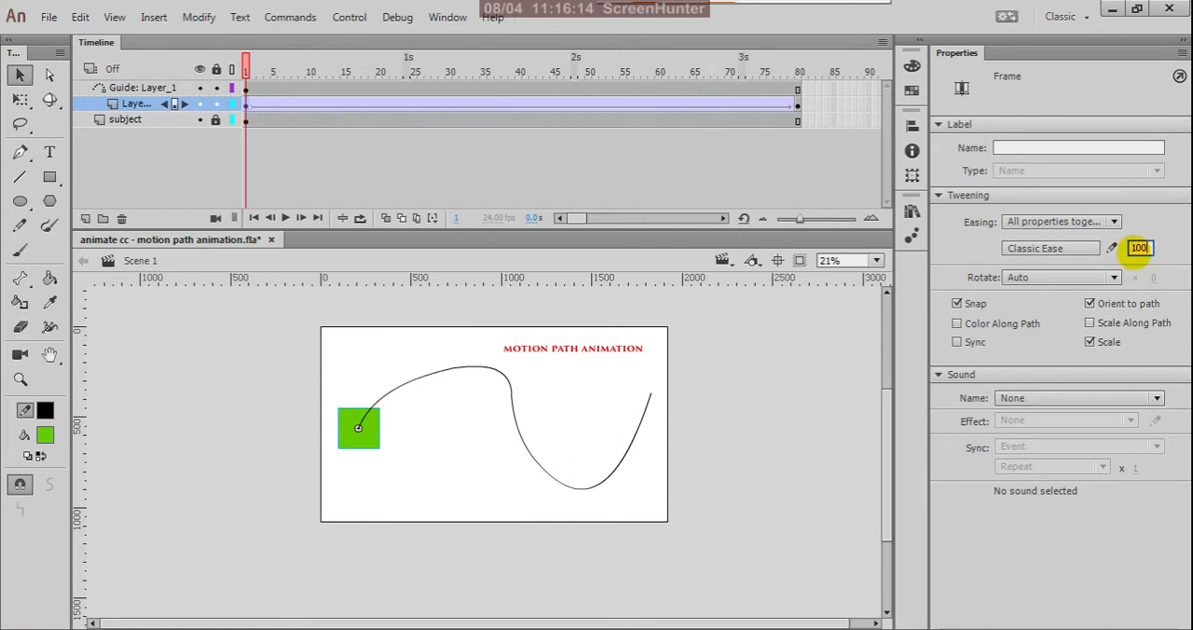
pyautogui.click(286, 220)
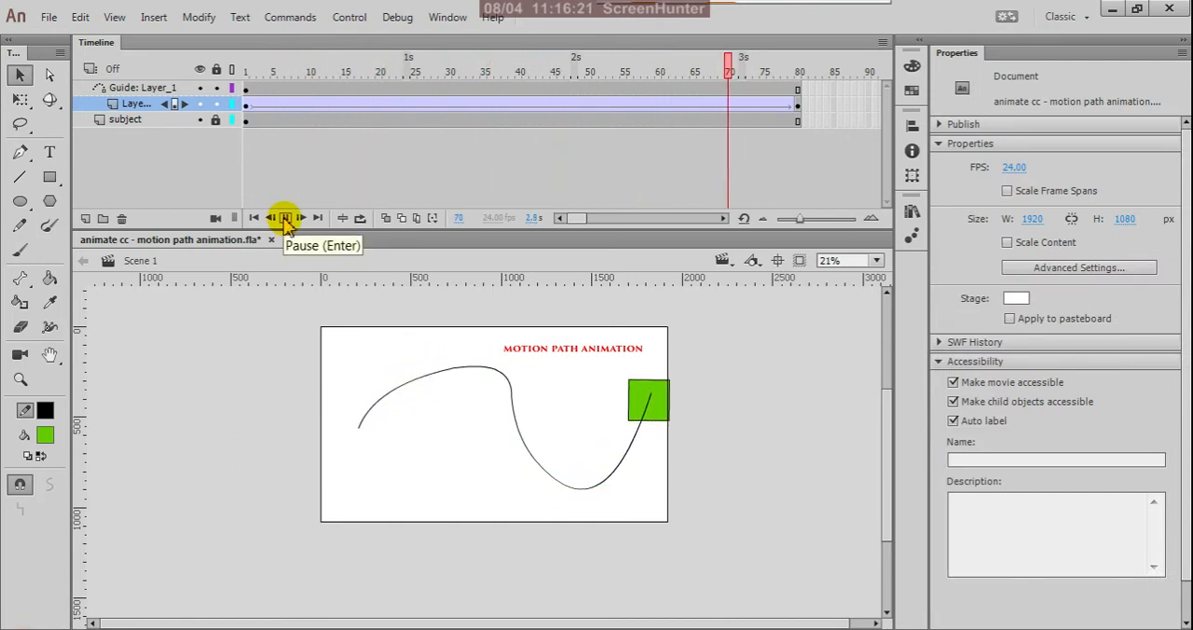
# Set Layer_1's tween to rotate clockwise (CW) 3 times and test the movie.
pyautogui.click(245, 103)
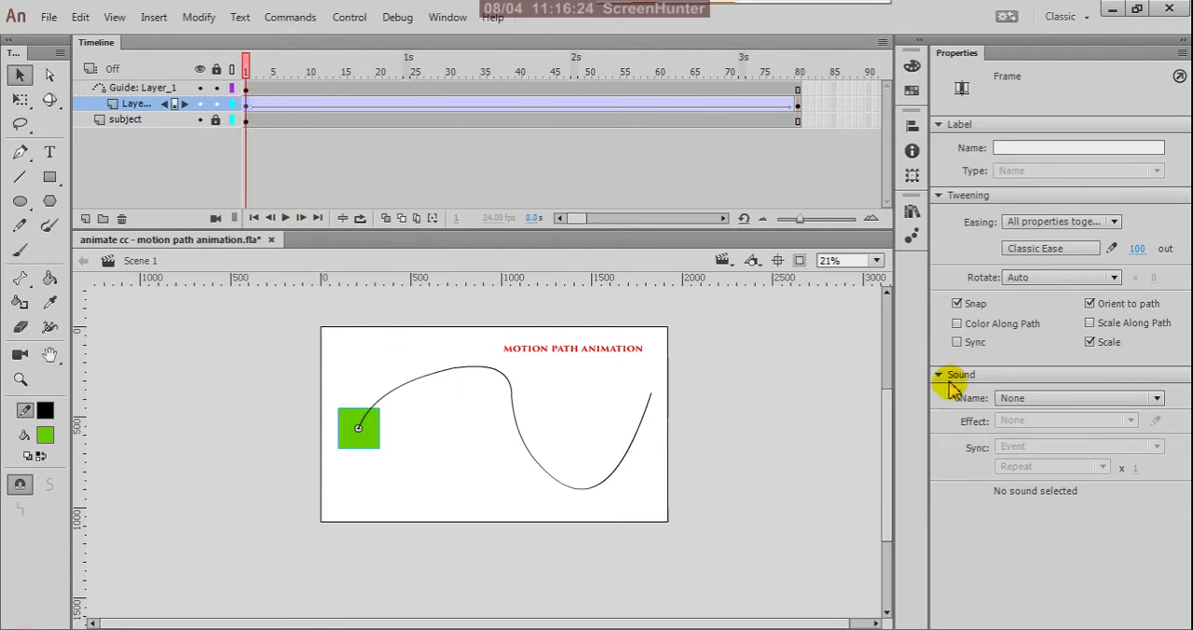
pyautogui.click(1114, 279)
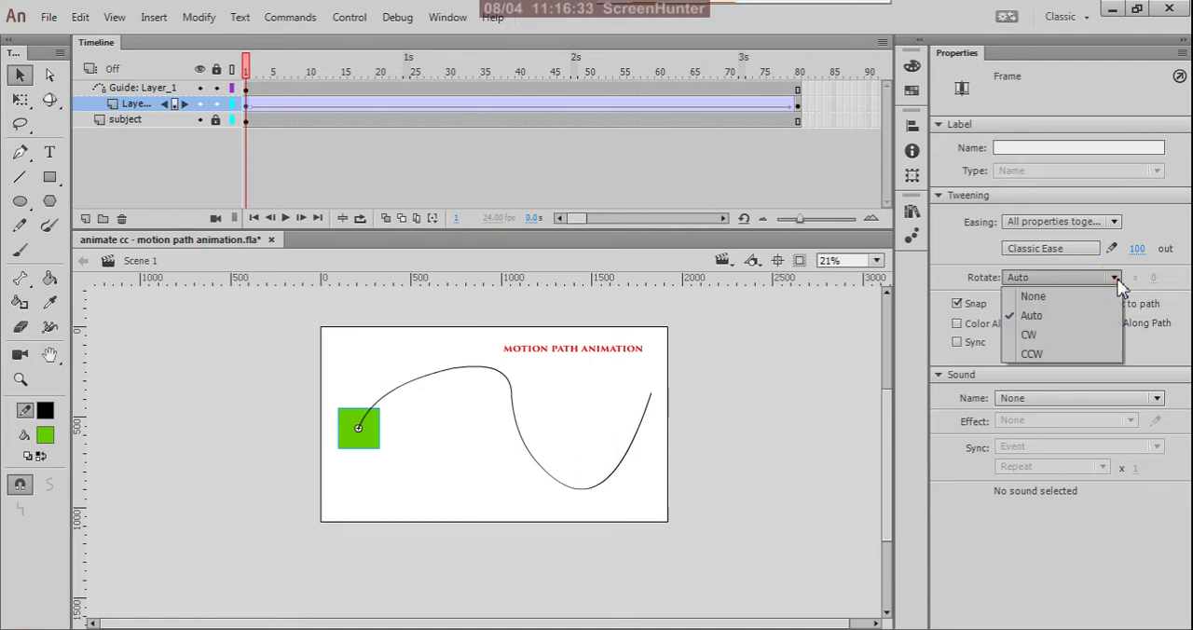
pyautogui.click(1065, 335)
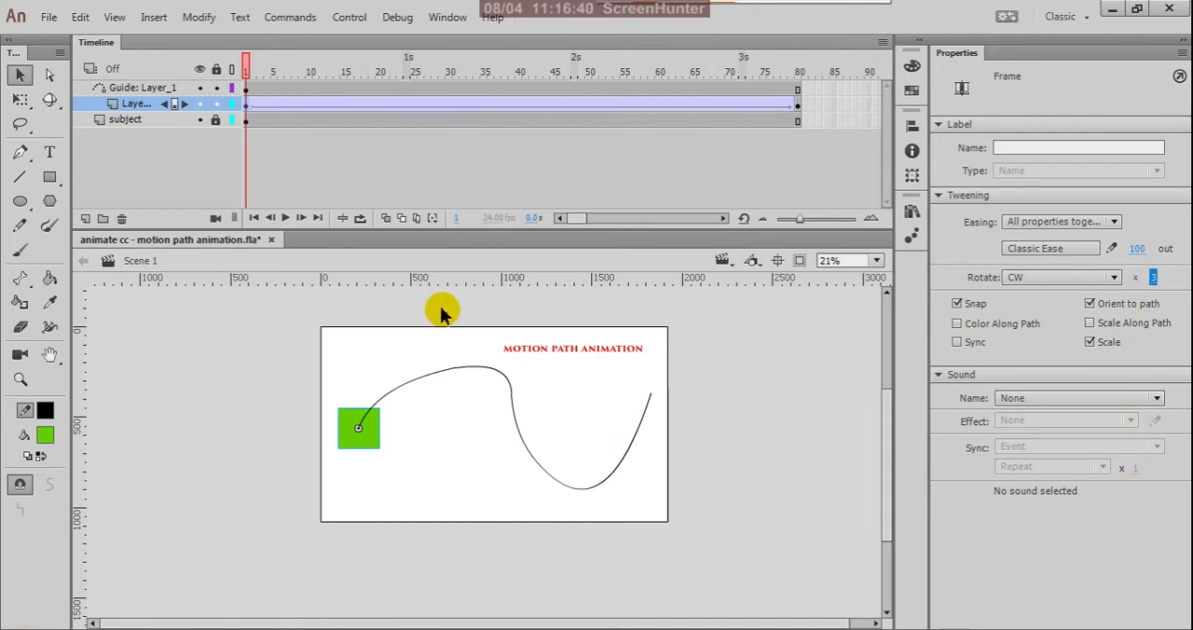
pyautogui.hotkey('ctrl', 'Return')
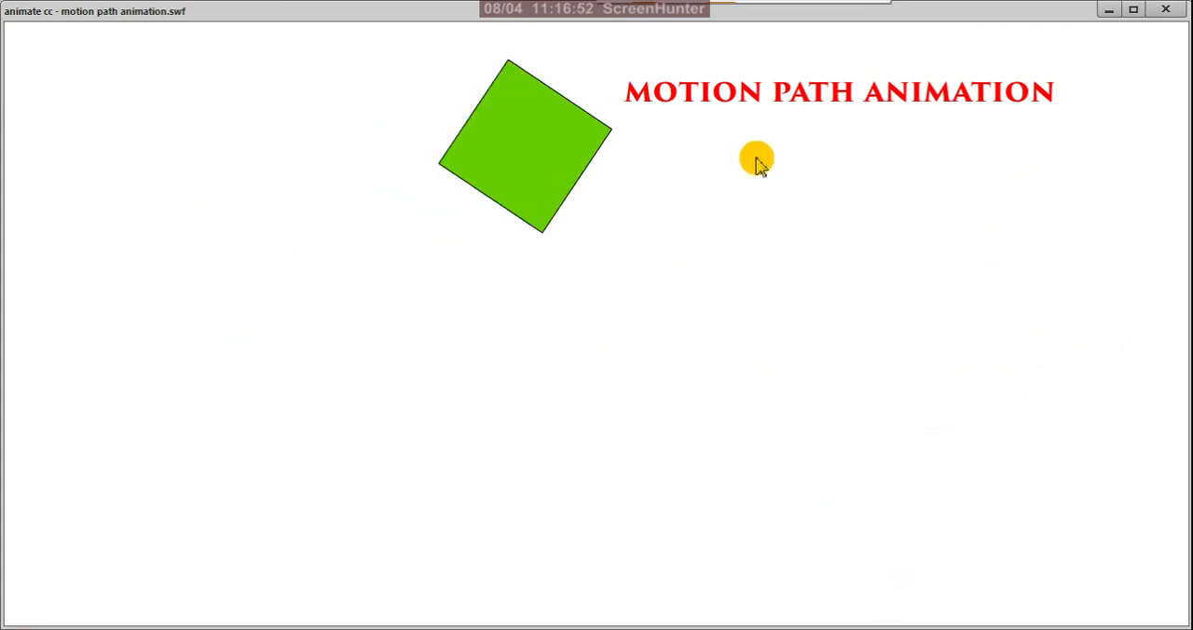
pyautogui.click(1165, 12)
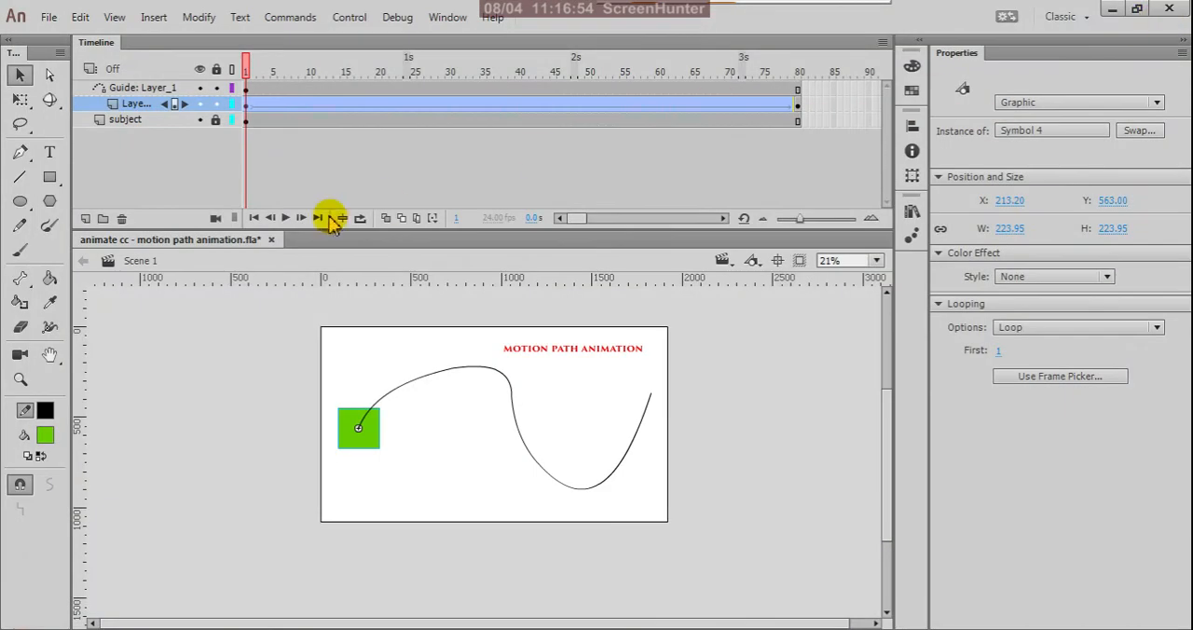
# Try the Scale Along Path option on Layer_1's tween and play the animation.
pyautogui.click(247, 105)
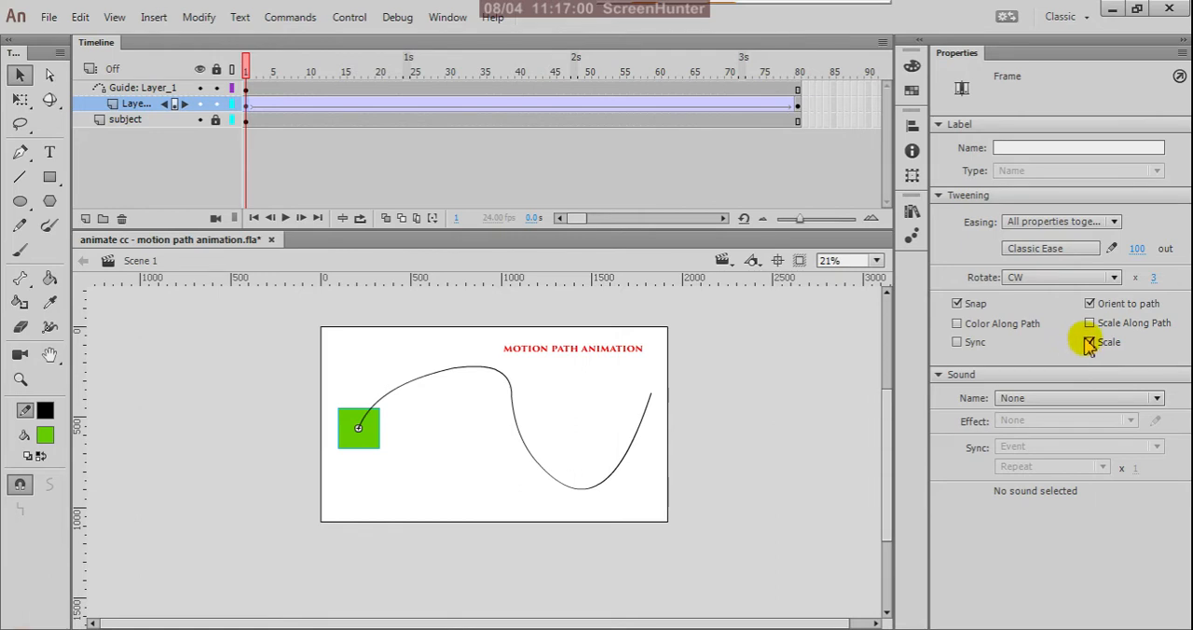
pyautogui.click(798, 109)
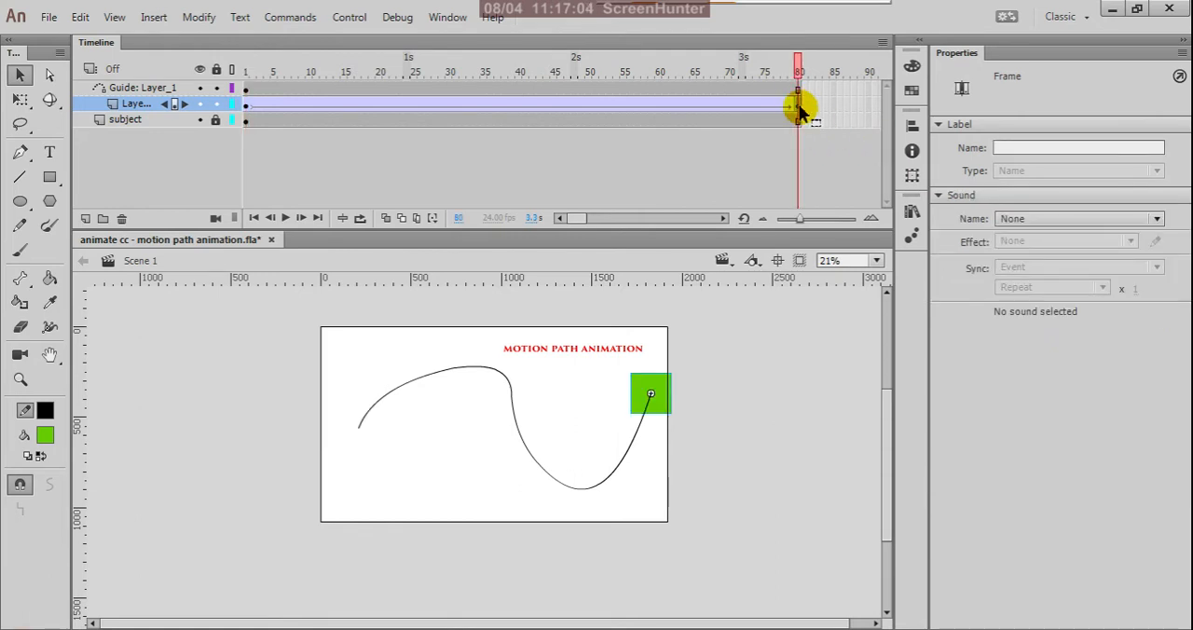
pyautogui.click(246, 107)
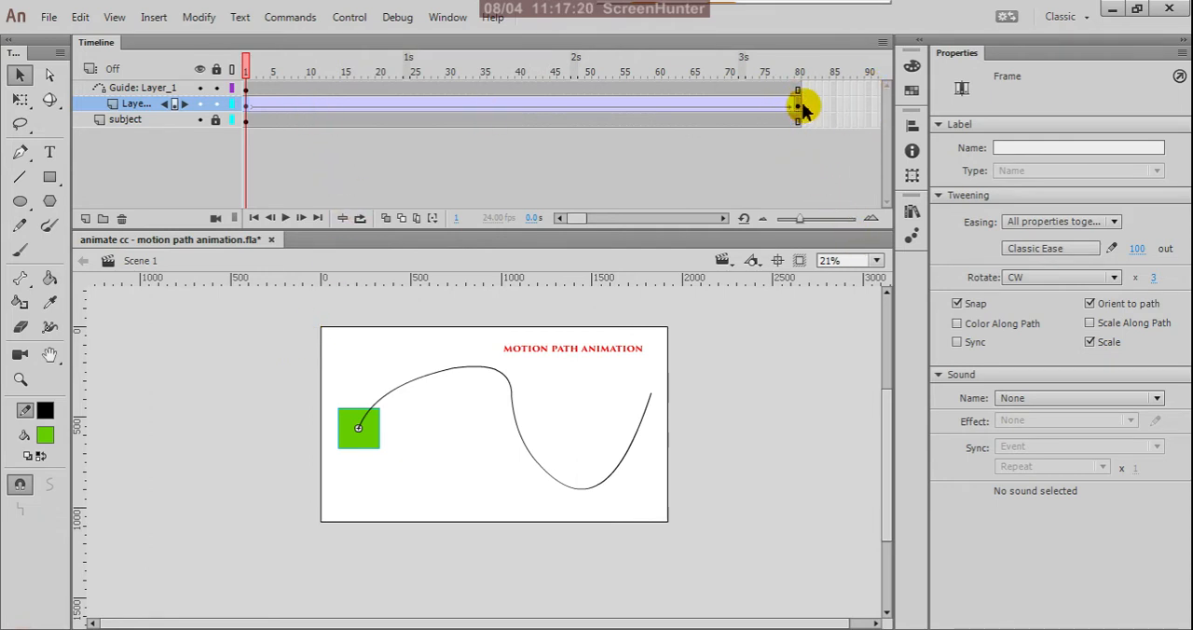
pyautogui.click(1090, 323)
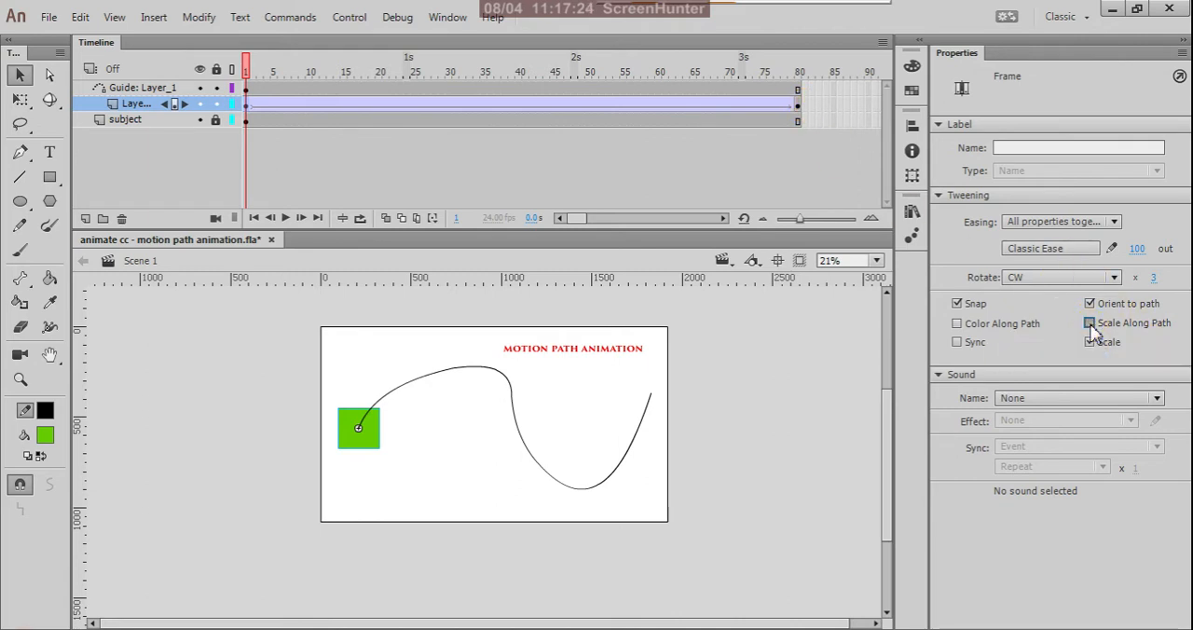
pyautogui.click(653, 399)
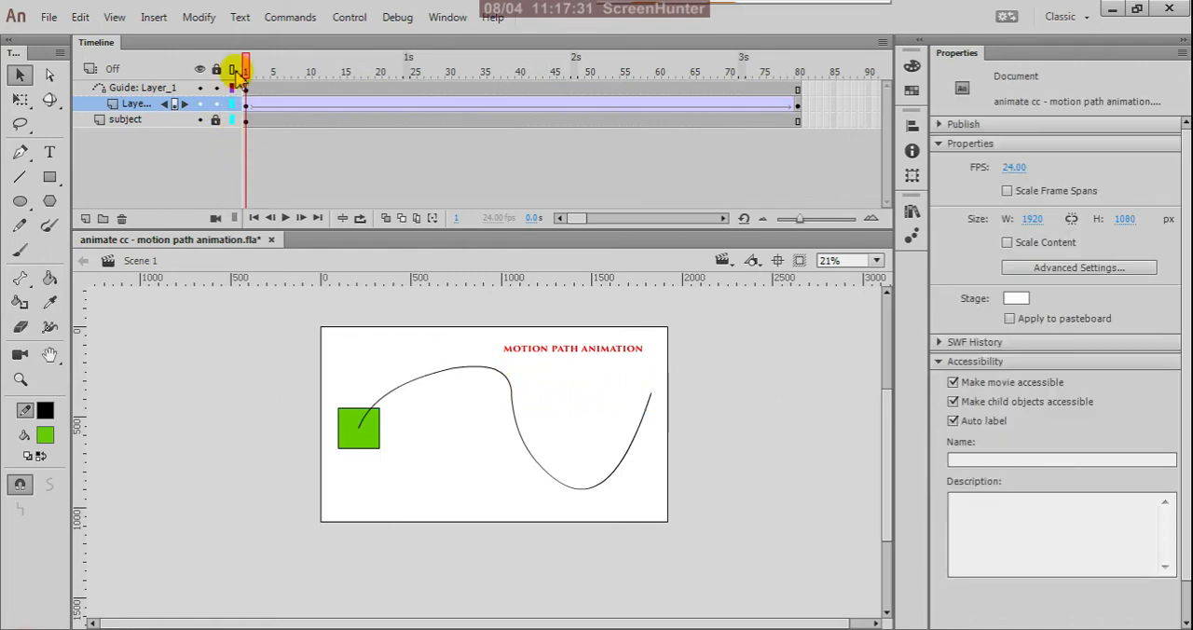
pyautogui.press('Return')
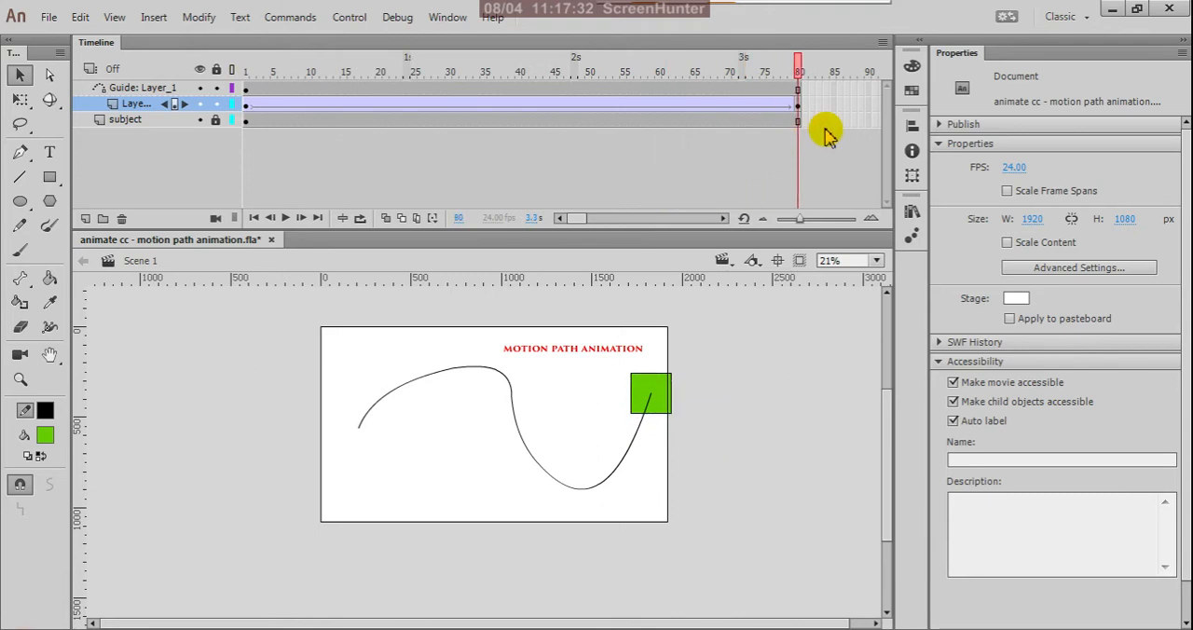
pyautogui.click(247, 105)
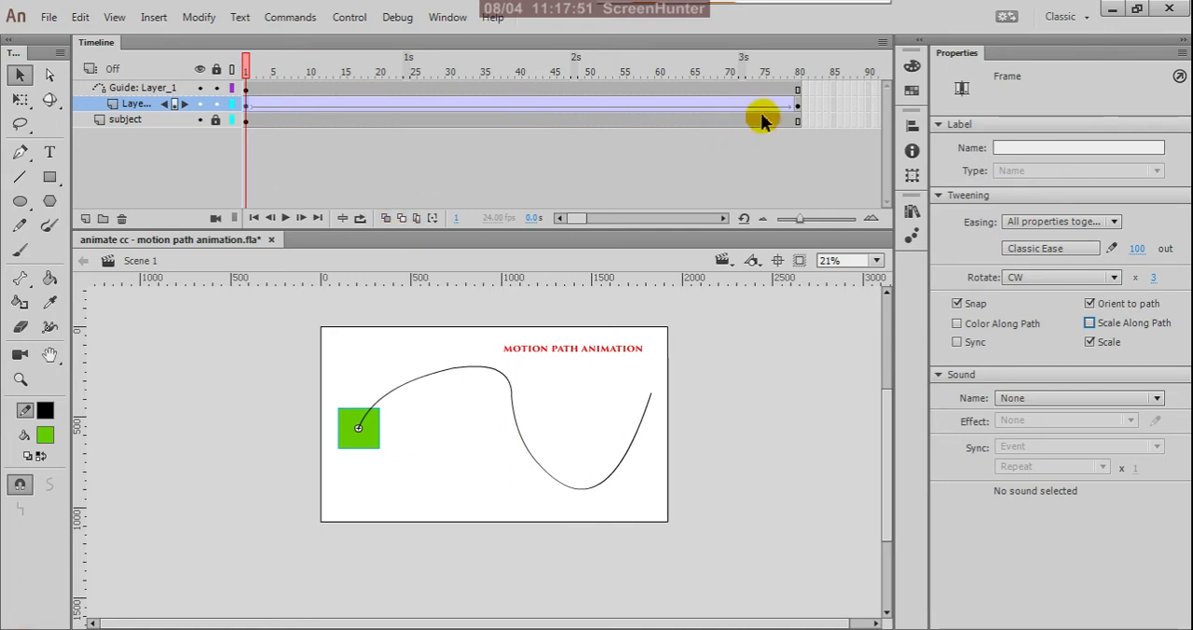
# Enlarge the green square at frame 1 of Layer_1 around its centre to about 668 px wide and high with Free Transform.
pyautogui.click(797, 109)
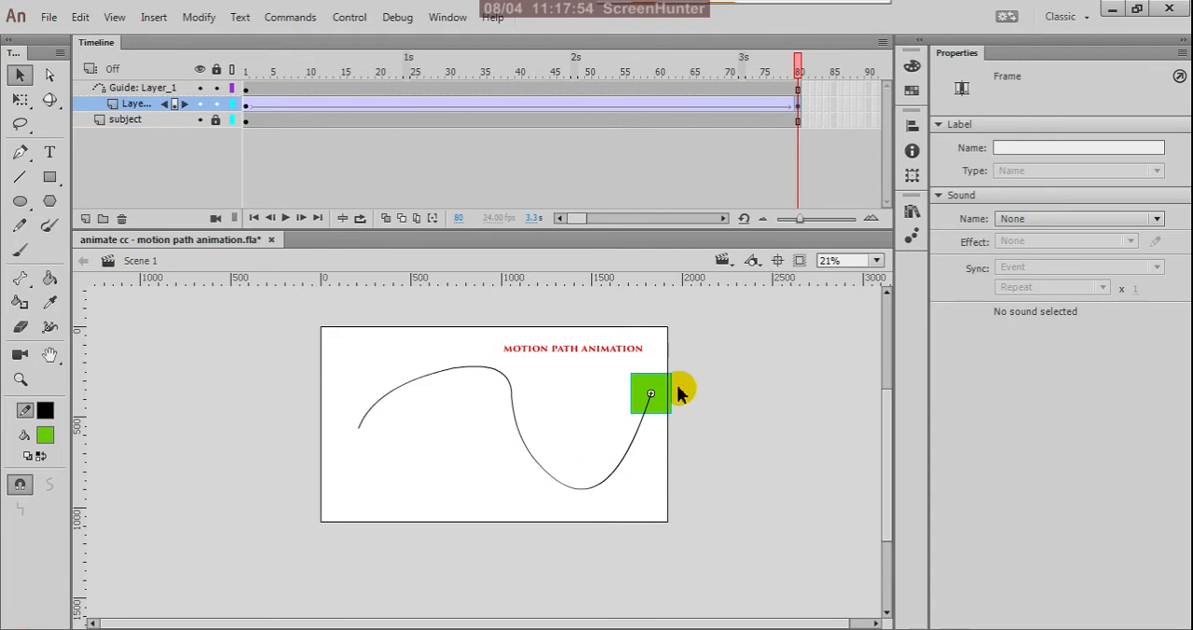
pyautogui.click(246, 109)
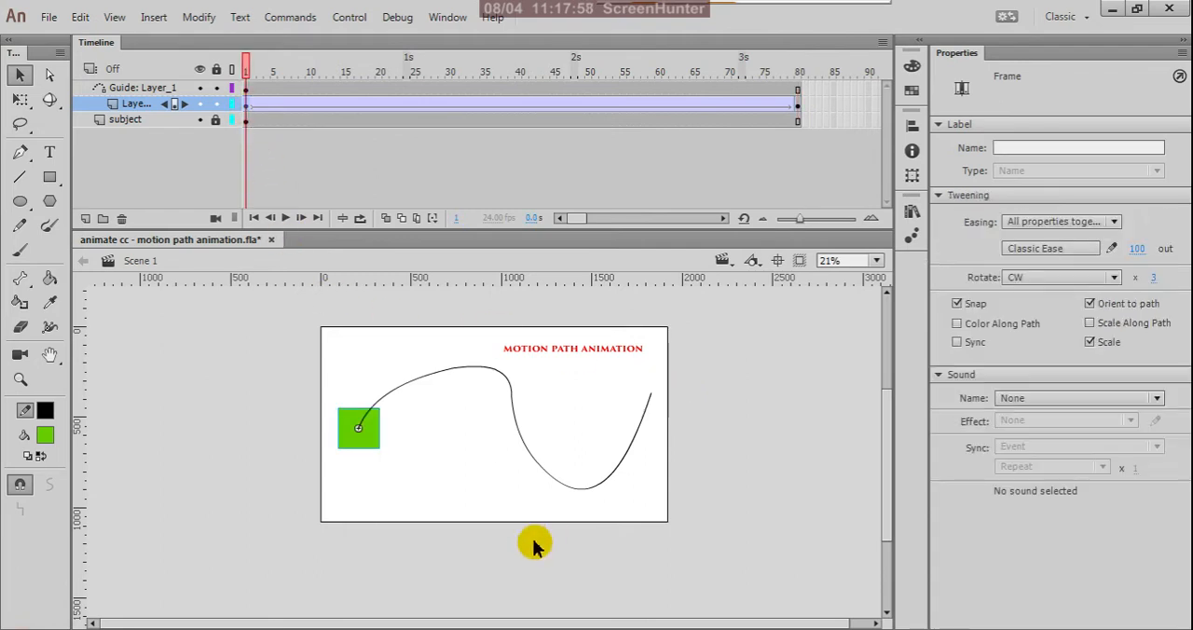
pyautogui.press('q')
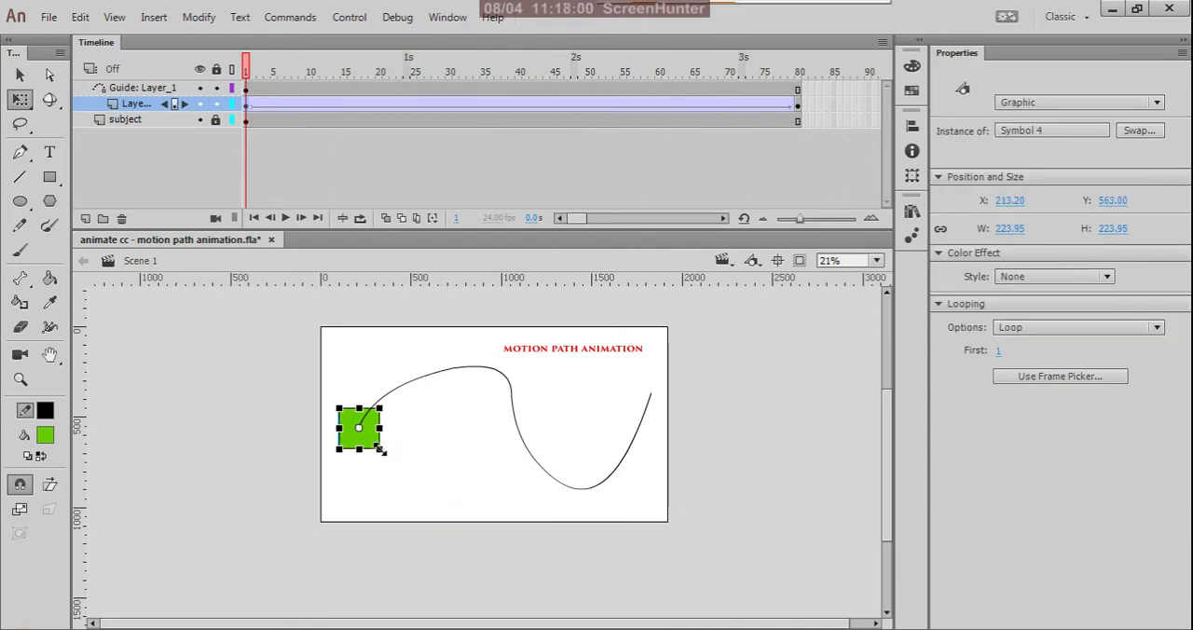
pyautogui.moveTo(379, 449); pyautogui.dragTo(448, 489)
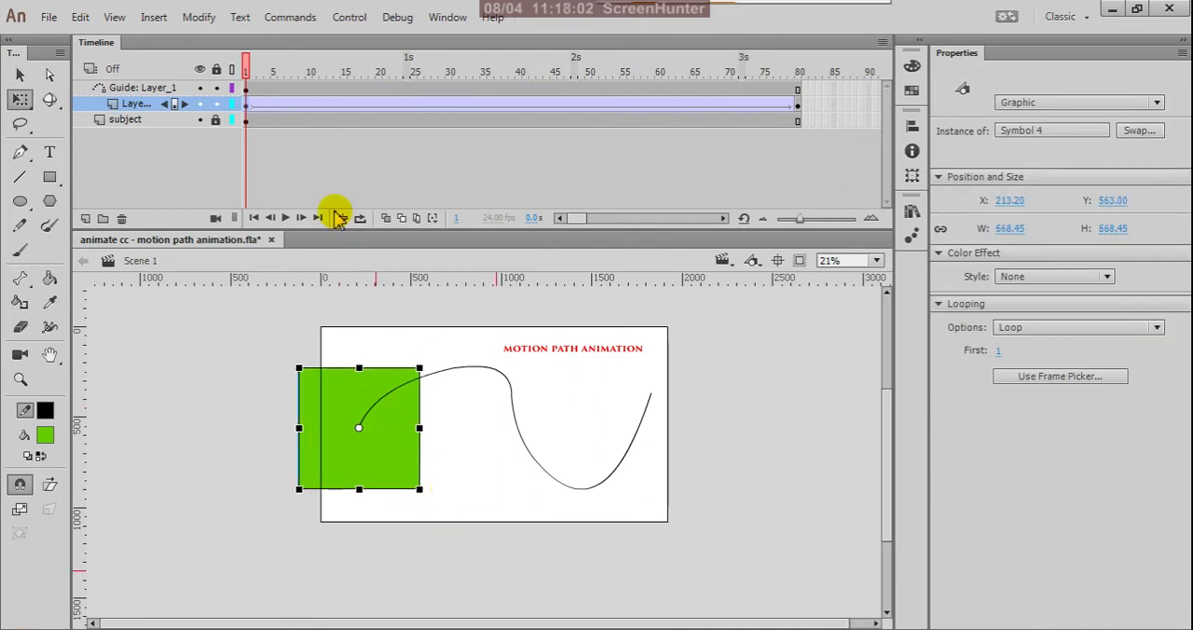
# Scrub the timeline from frame 1 to frame 80, then test the movie and close the preview.
pyautogui.press('v')
pyautogui.moveTo(247, 63); pyautogui.dragTo(801, 203)
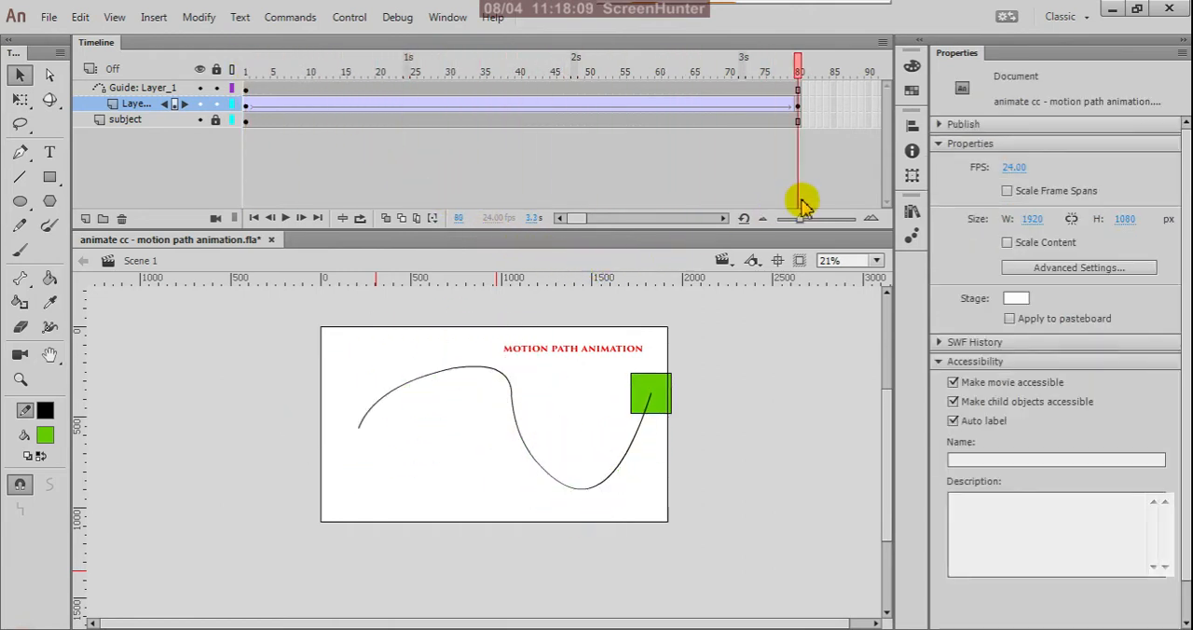
pyautogui.hotkey('ctrl', 'Return')
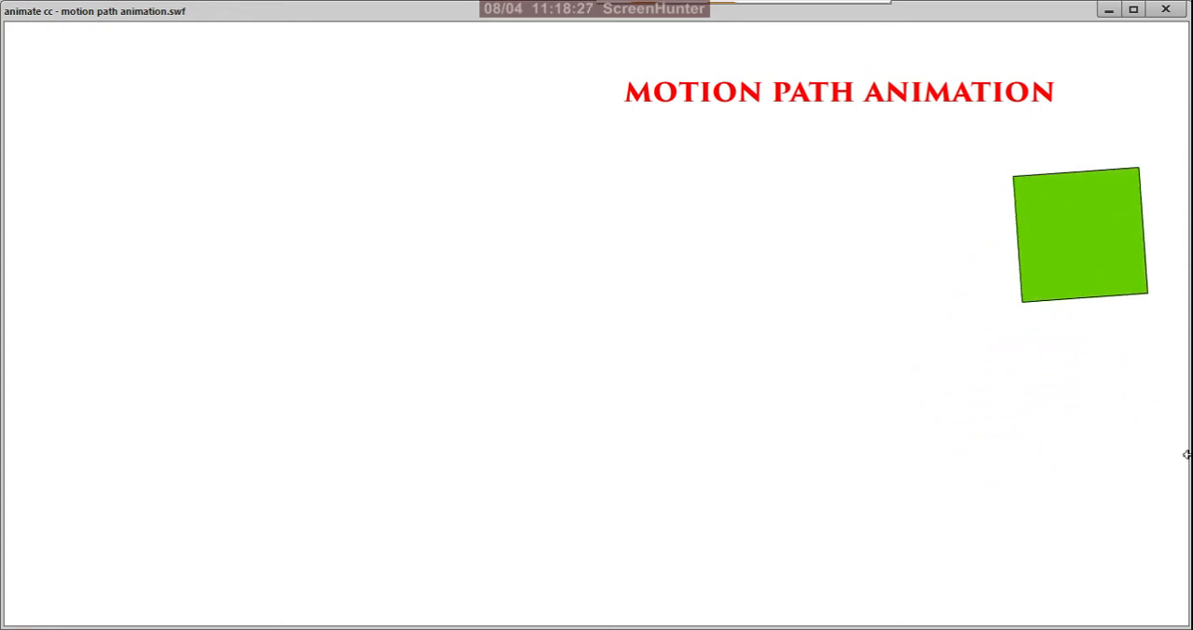
pyautogui.click(1164, 10)
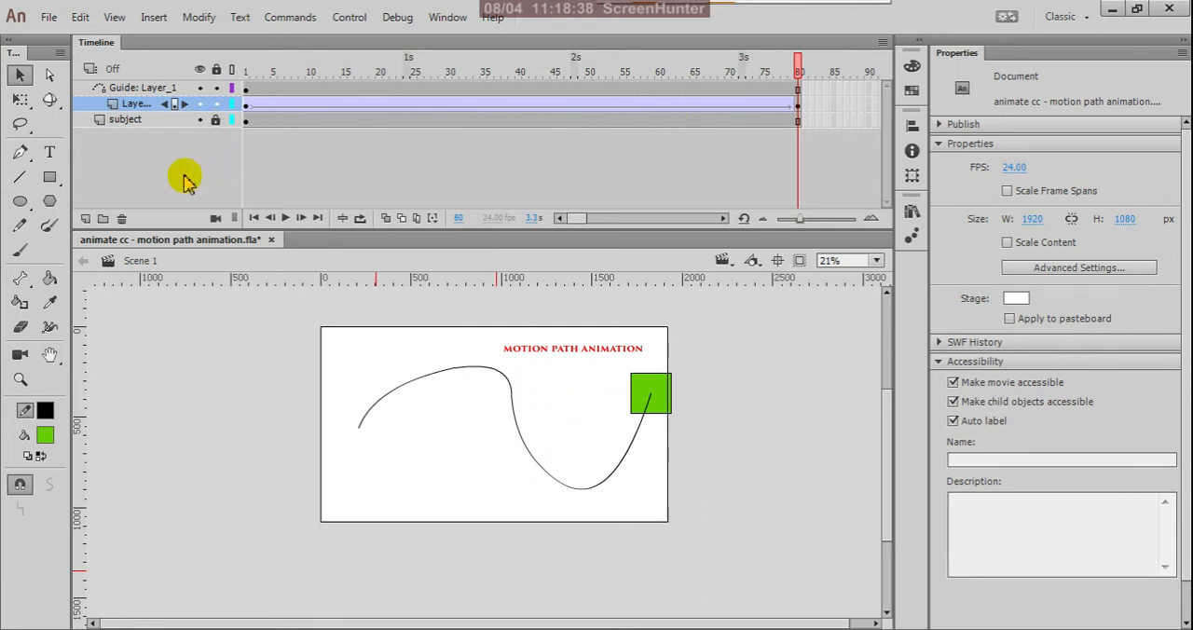
# Lock and hide both the Guide: Layer_1 layer and Layer_1.
pyautogui.click(199, 88)
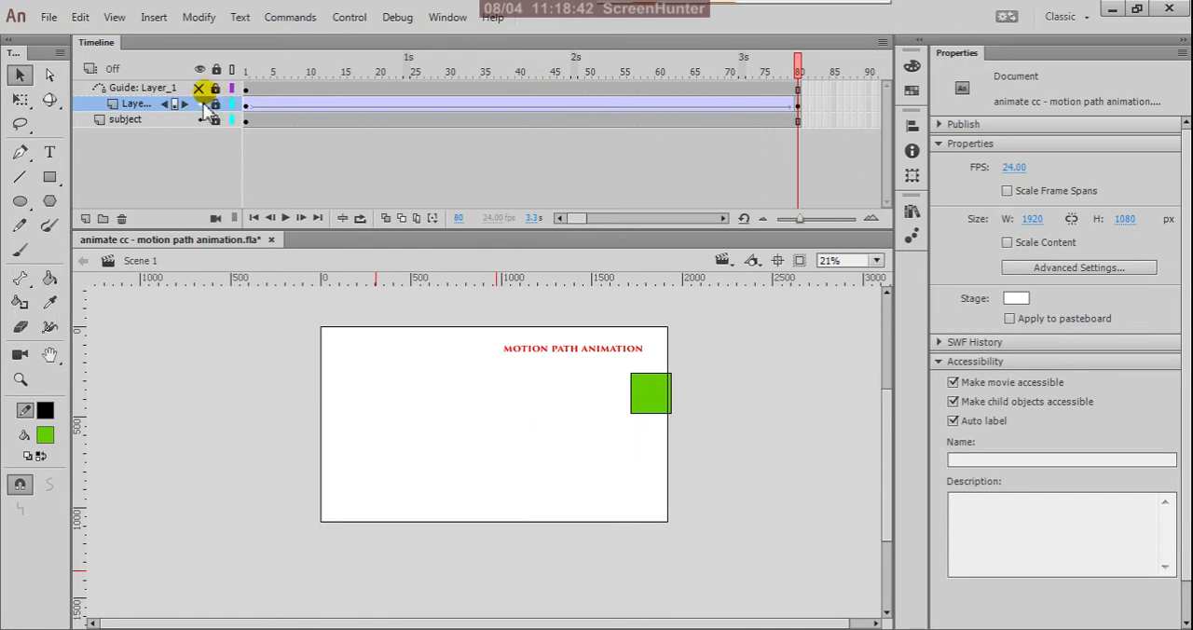
pyautogui.click(200, 103)
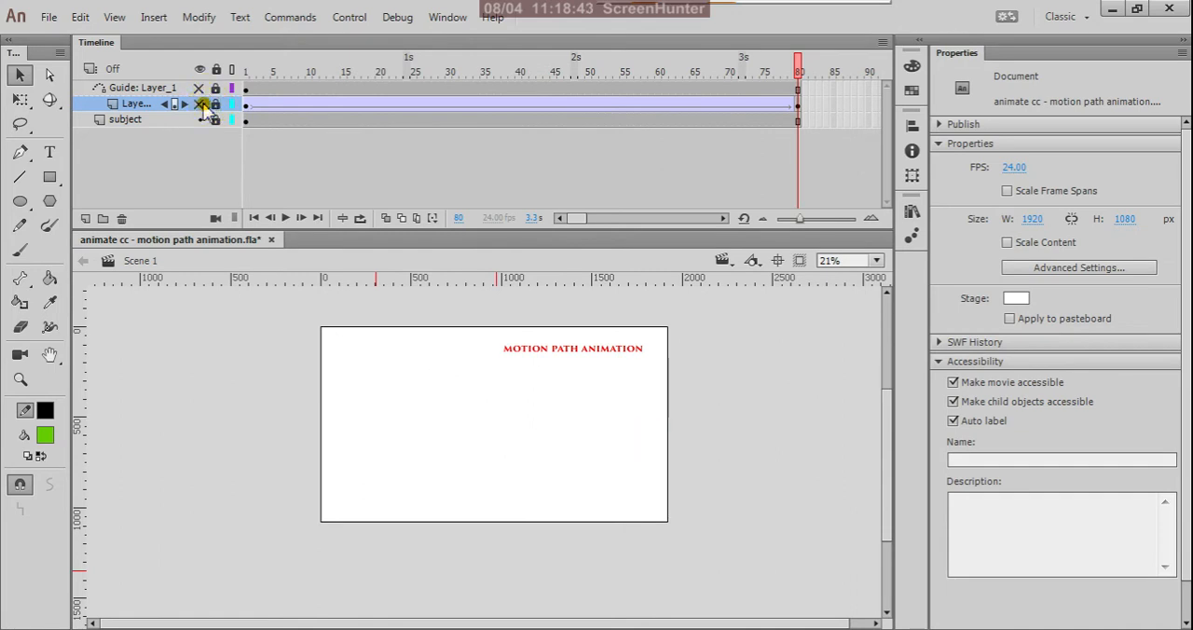
pyautogui.click(120, 88)
pyautogui.rightClick(126, 91)
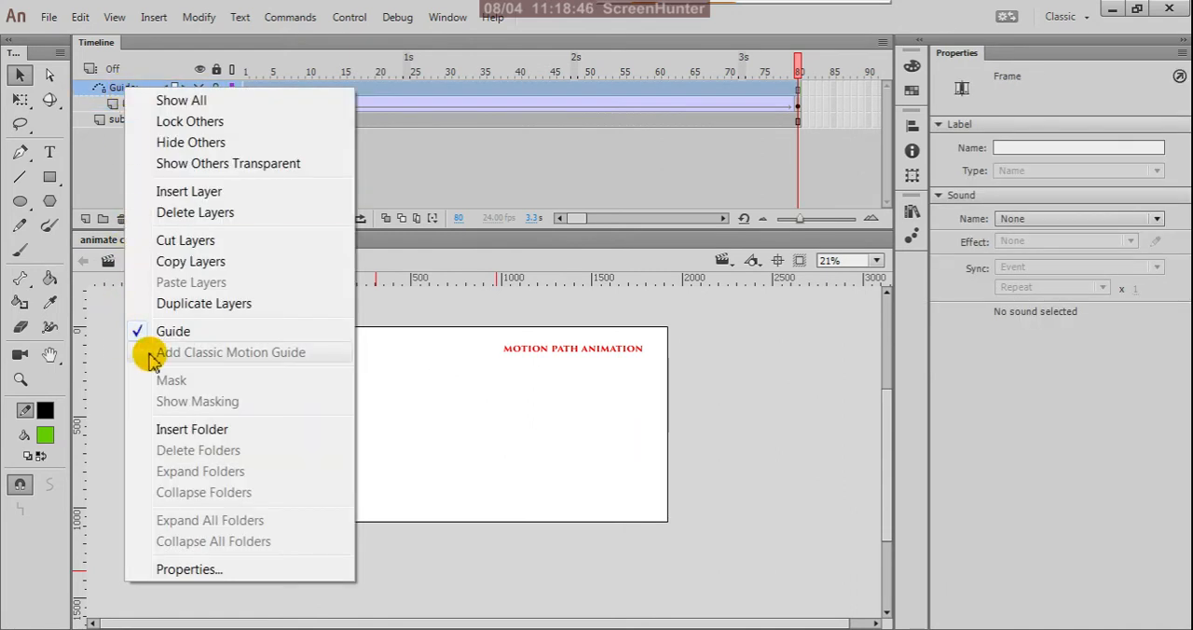
pyautogui.click(103, 144)
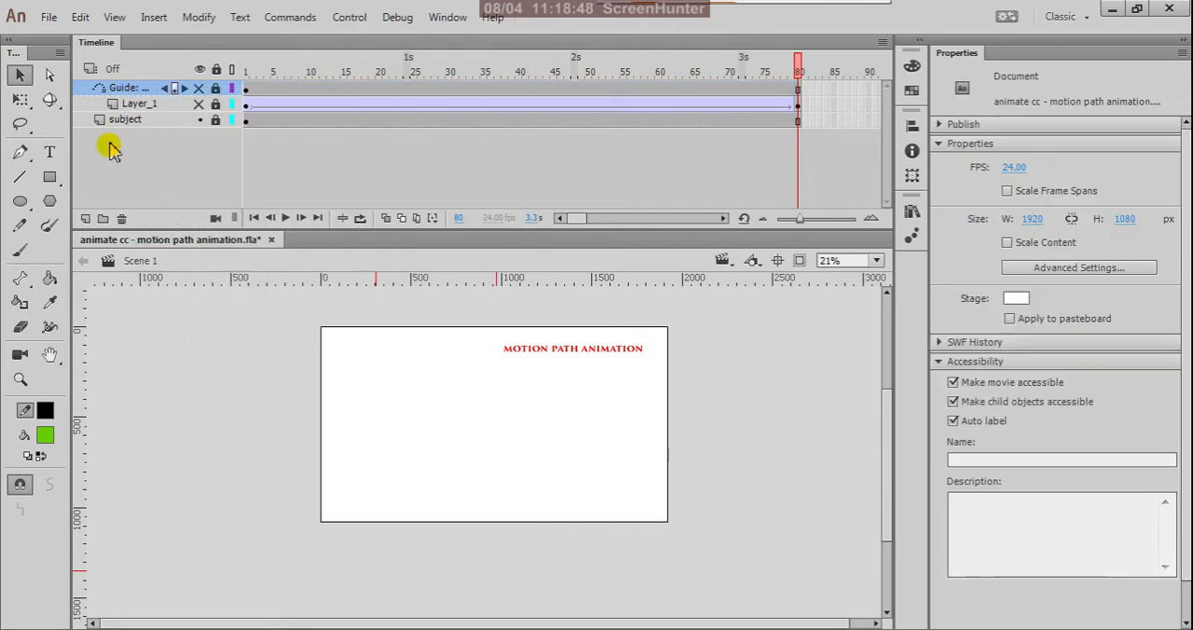
pyautogui.click(159, 104)
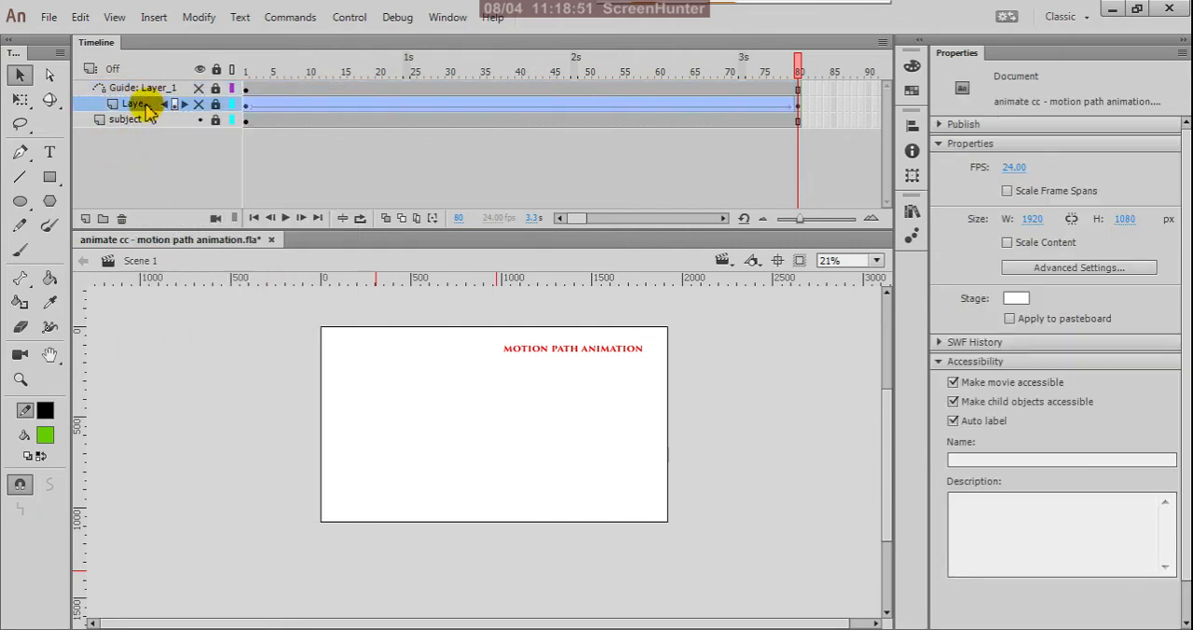
pyautogui.rightClick(146, 106)
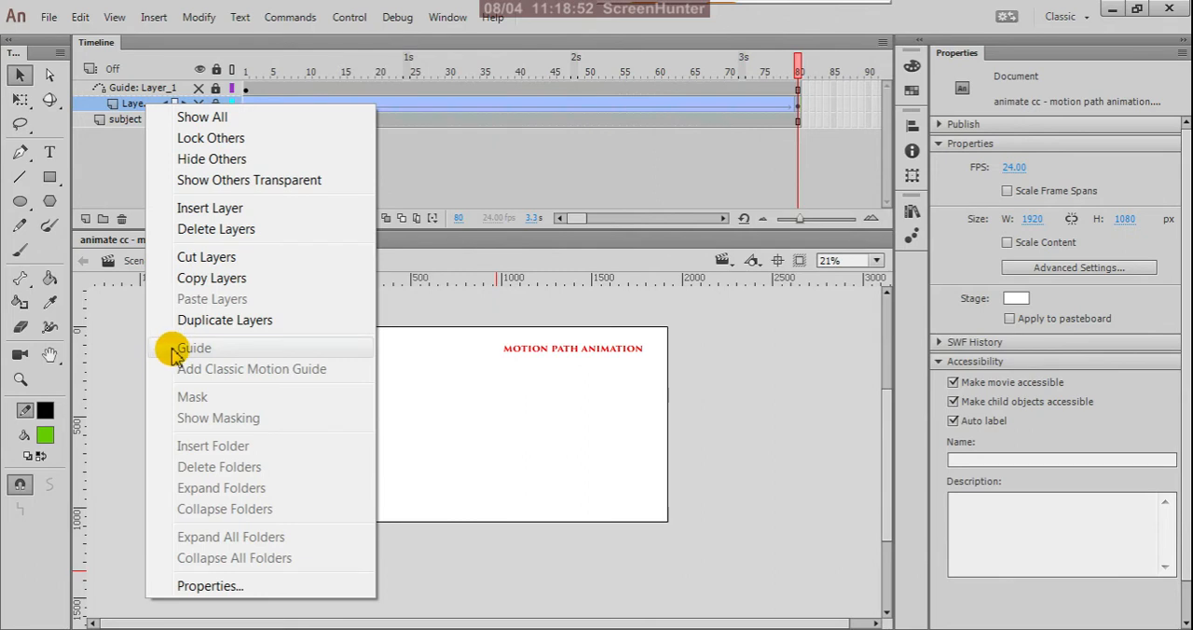
pyautogui.click(114, 175)
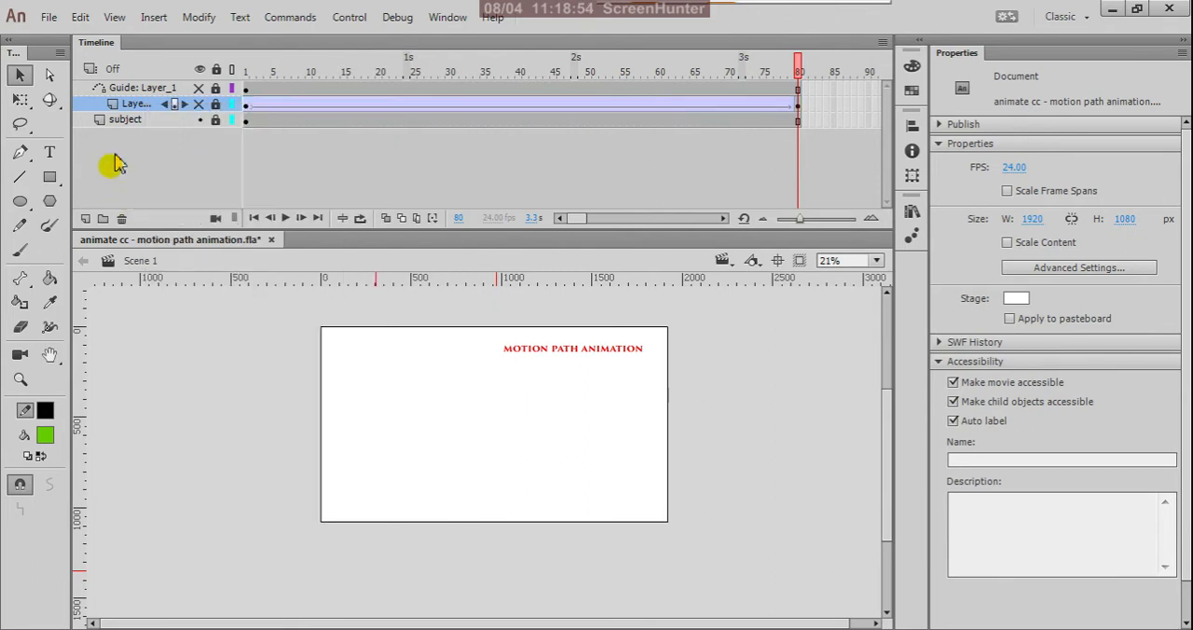
# Add a new layer above Guide: Layer_1 and set the Oval Tool to no fill for drawing on its first frame.
pyautogui.click(144, 90)
pyautogui.click(85, 218)
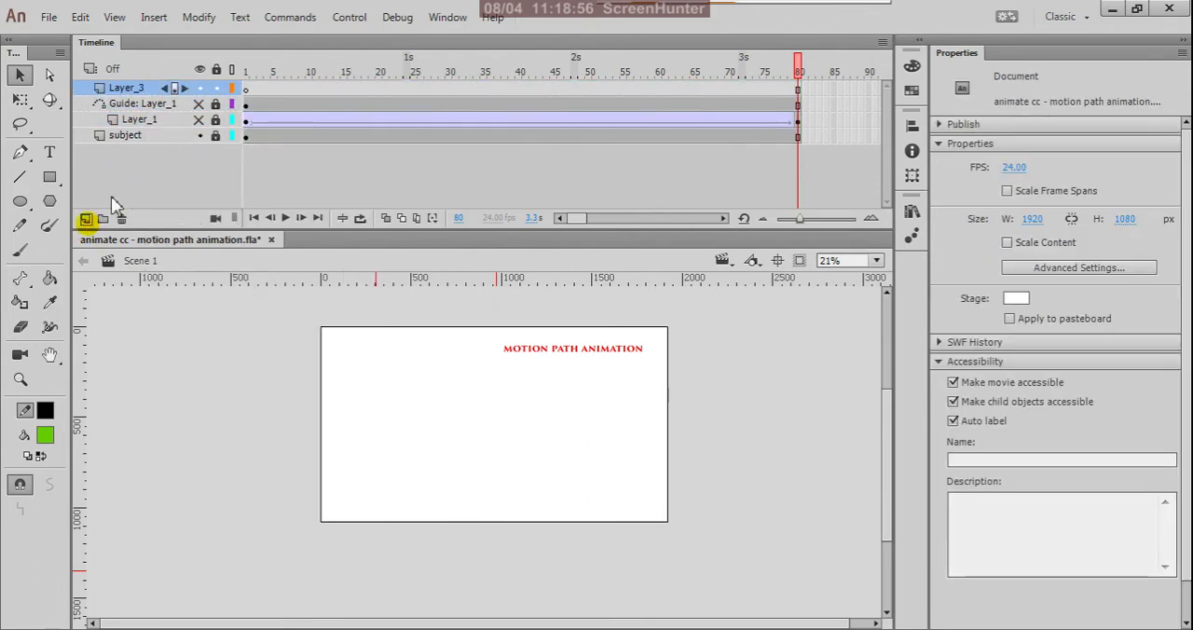
pyautogui.click(245, 88)
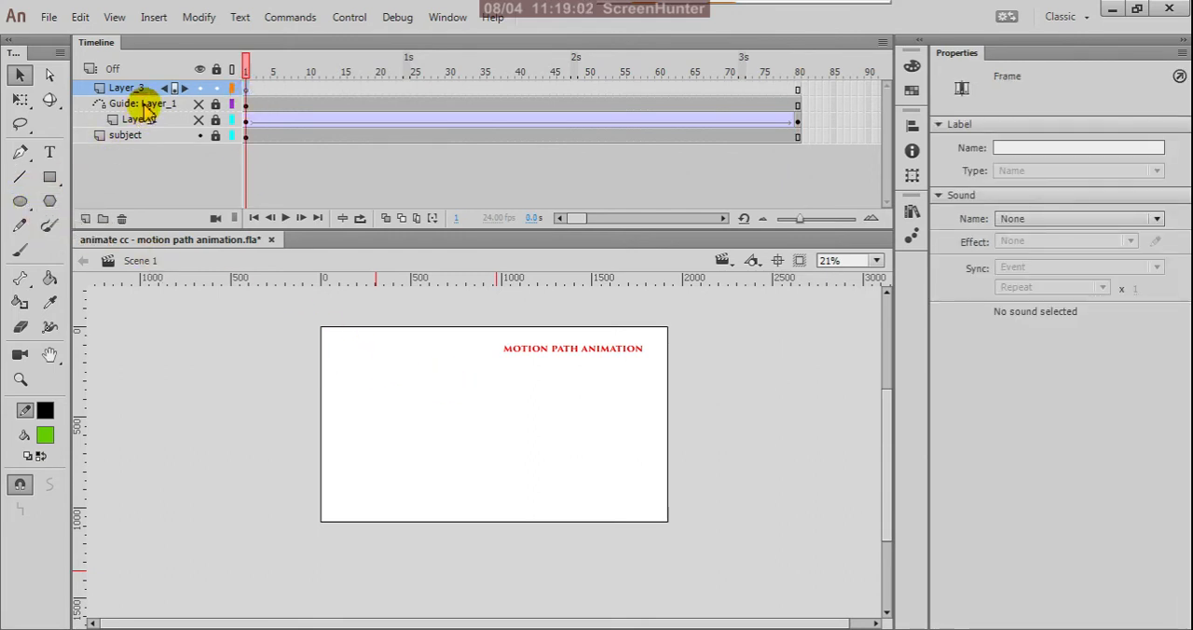
pyautogui.click(23, 201)
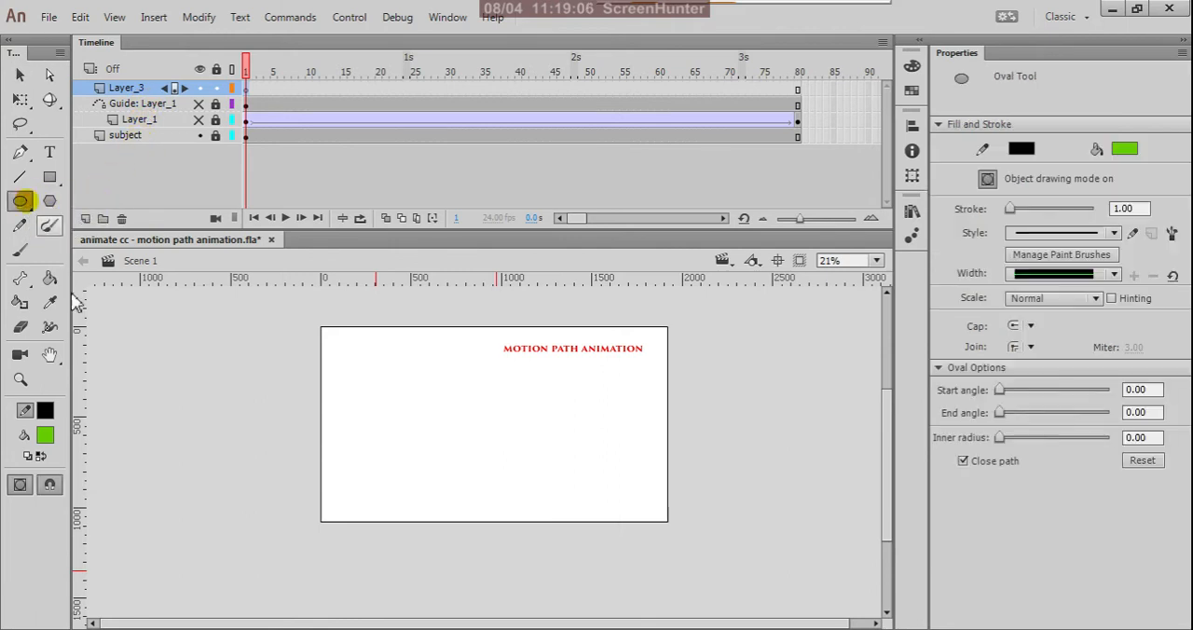
pyautogui.click(45, 434)
pyautogui.click(323, 227)
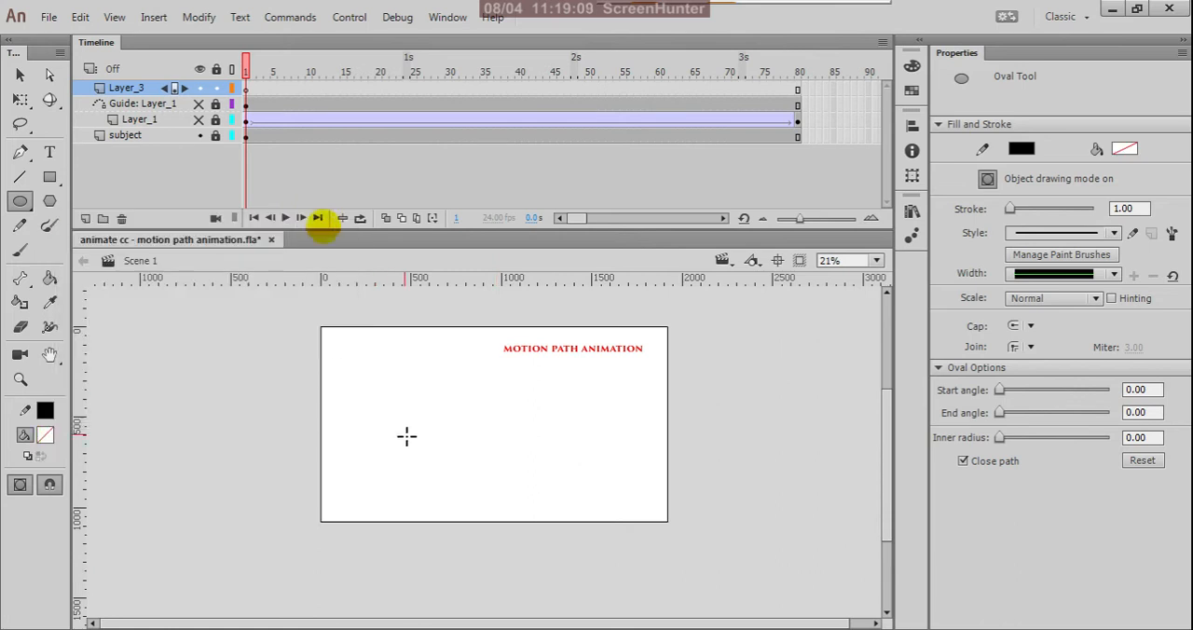
# Draw an oval about 1682 px wide and 377 px high on Layer_3 and move it fully onto the stage.
pyautogui.moveTo(379, 402); pyautogui.dragTo(684, 470)
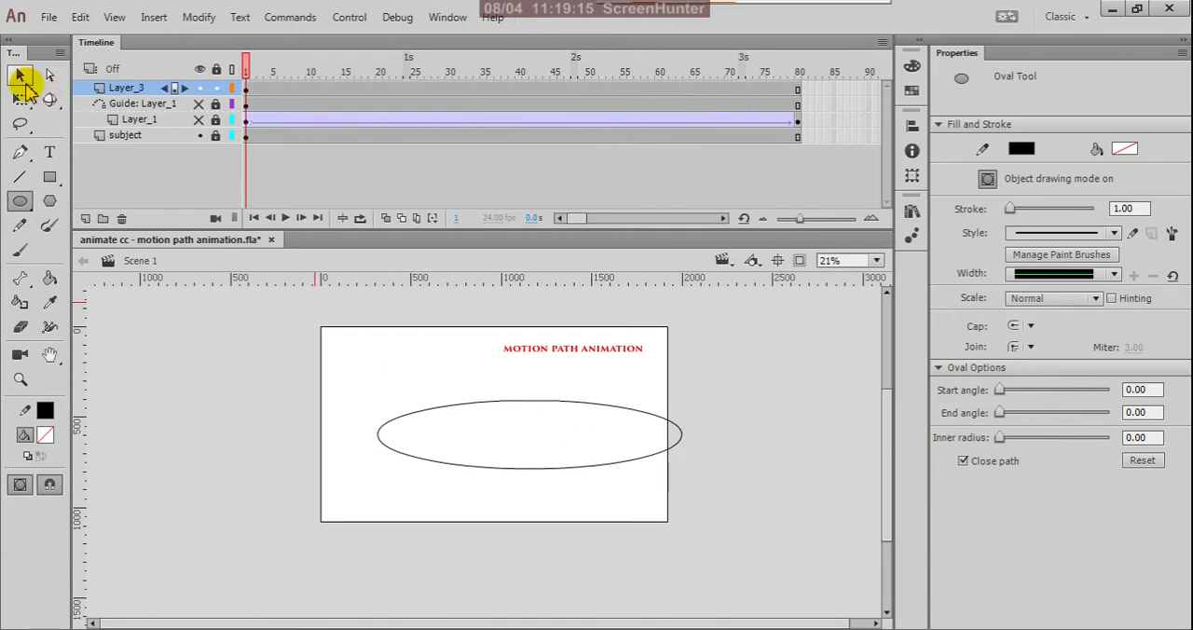
pyautogui.click(21, 77)
pyautogui.click(439, 409)
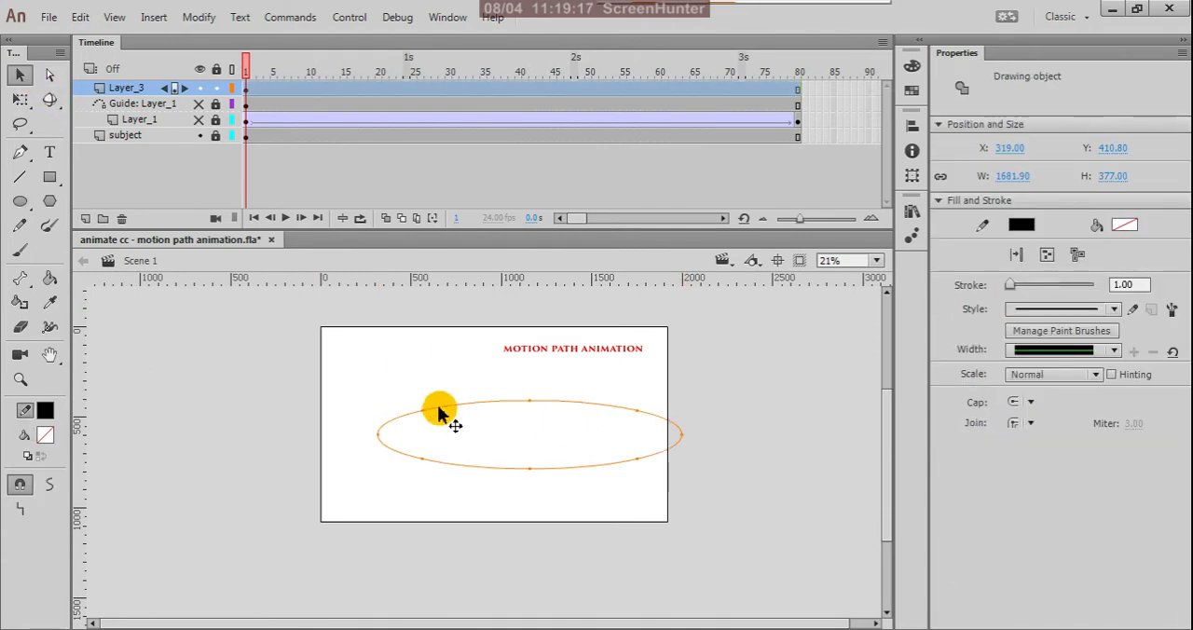
pyautogui.moveTo(439, 407); pyautogui.dragTo(408, 406)
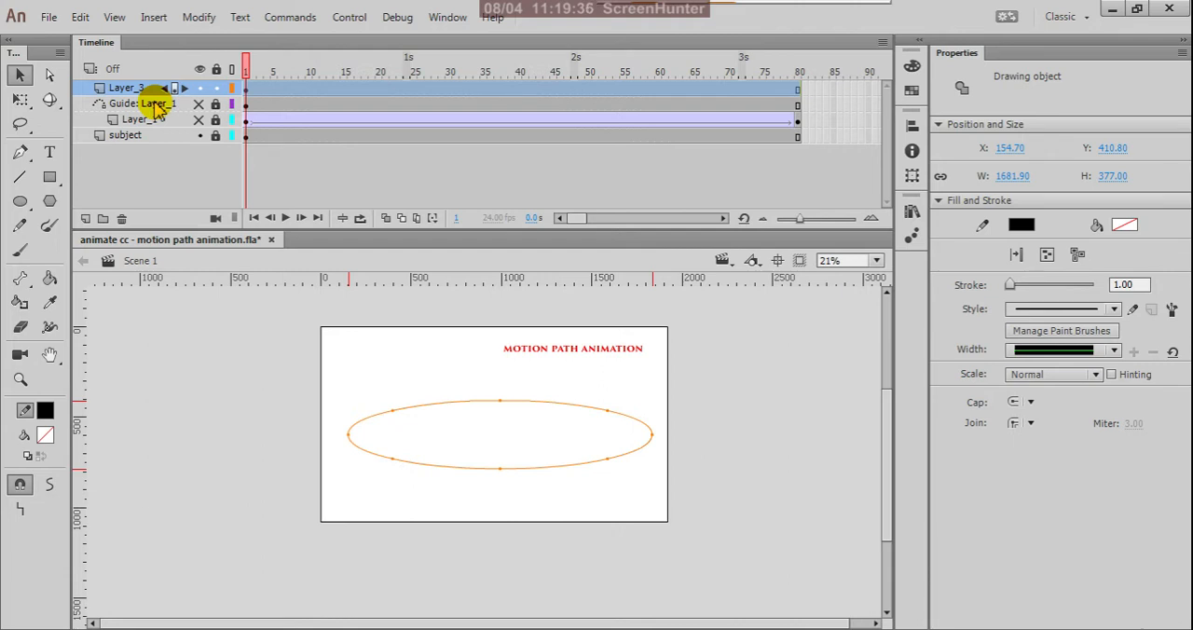
# Undo the move and the drawing of the oval on Layer_3.
pyautogui.hotkey('ctrl', 'z')
pyautogui.hotkey('ctrl', 'z')
pyautogui.hotkey('ctrl', 'z')
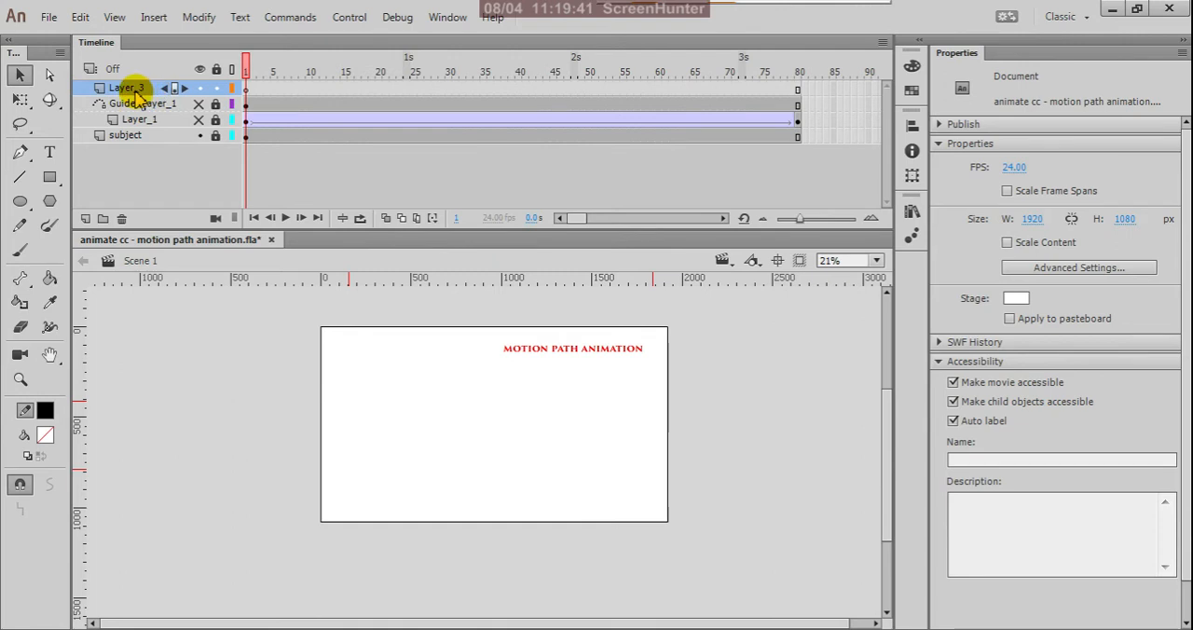
# Add a classic motion guide to Layer_3 and draw a wide, flat unfilled oval across the stage on the guide's first frame.
pyautogui.rightClick(135, 89)
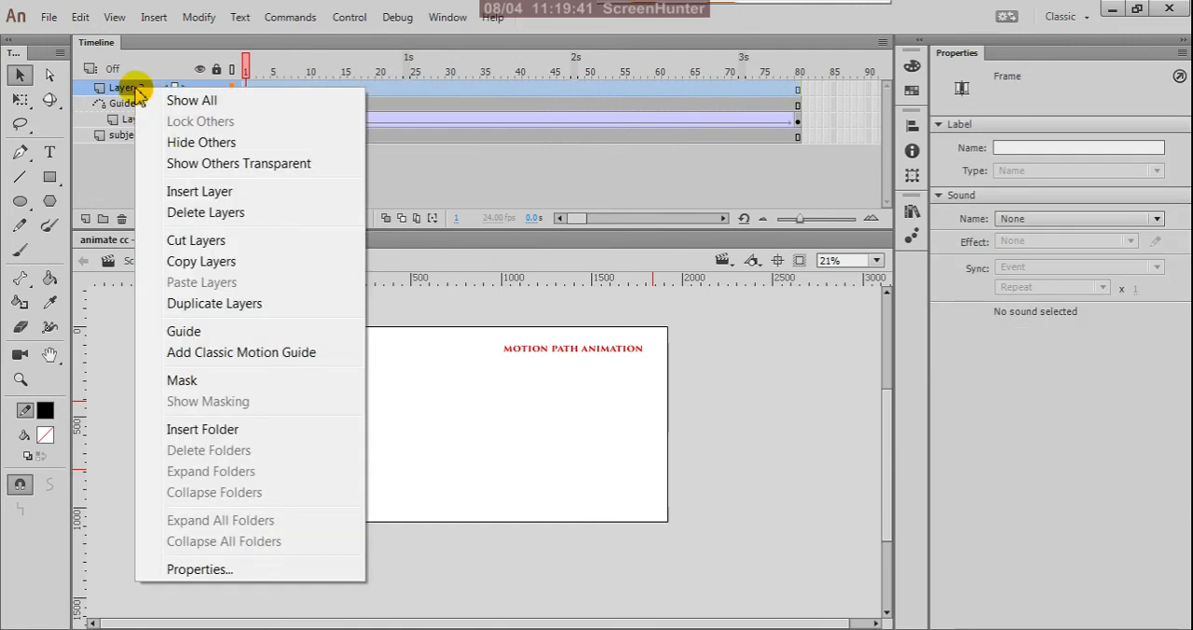
pyautogui.click(187, 354)
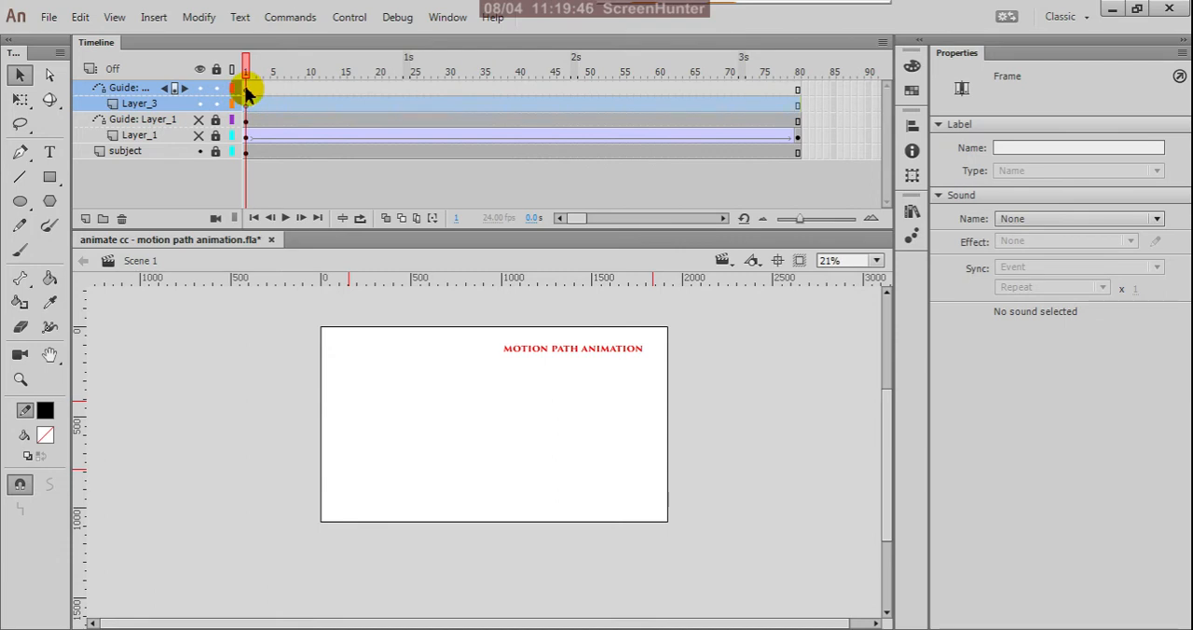
pyautogui.click(246, 88)
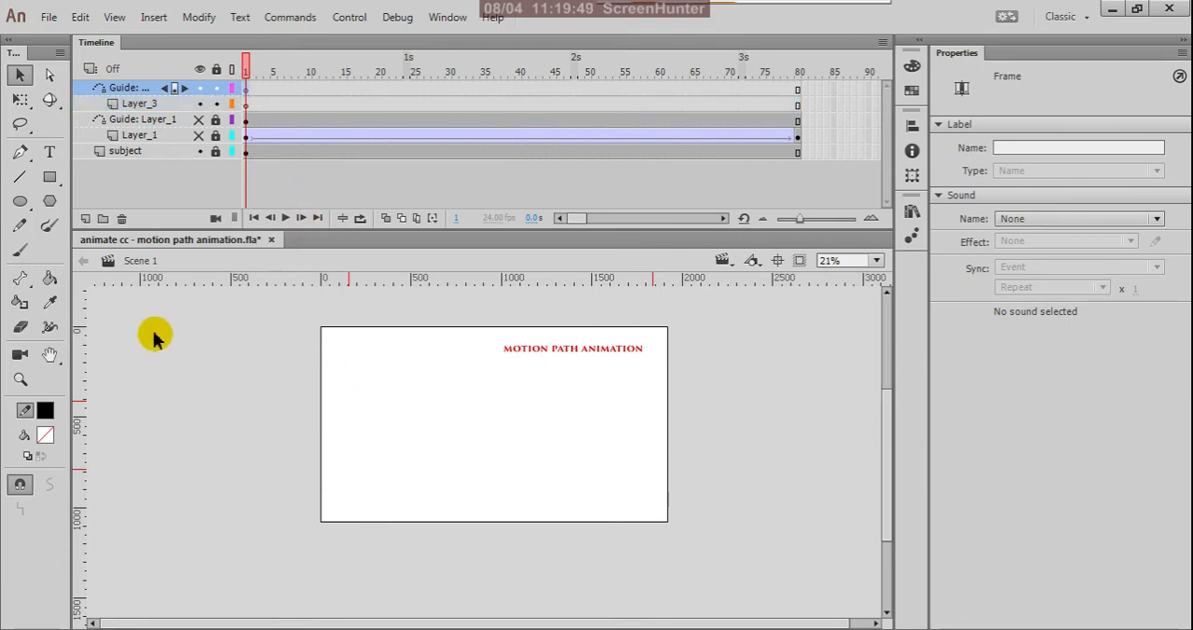
pyautogui.click(23, 202)
pyautogui.moveTo(359, 402); pyautogui.dragTo(641, 439)
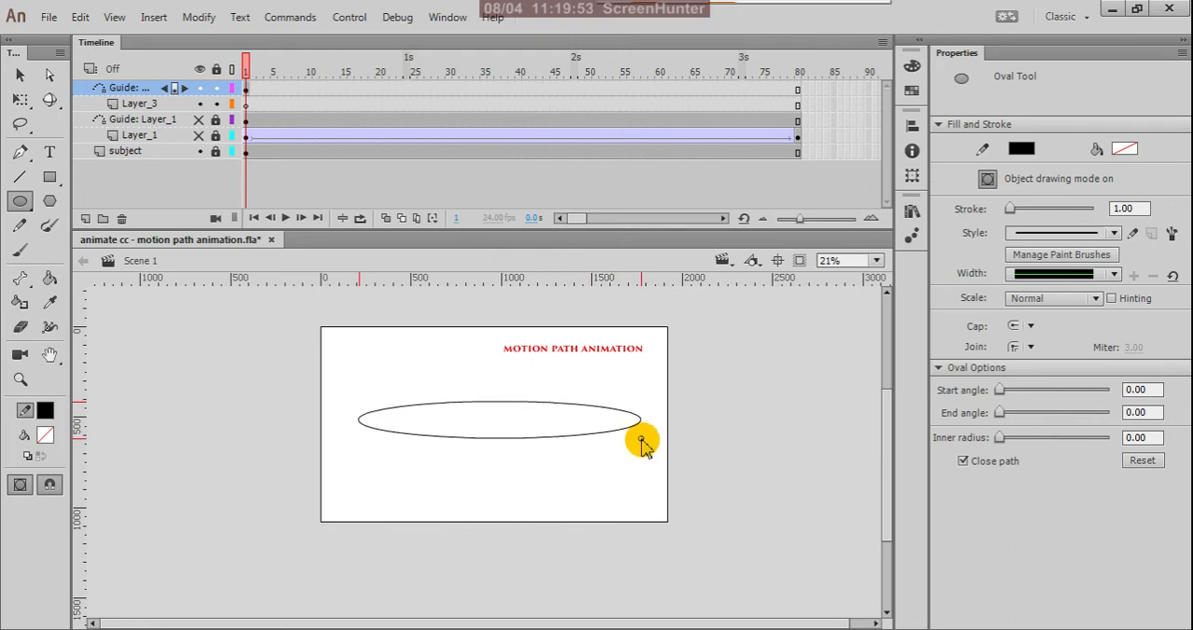
# Lock the Layer_3 guide and draw a circle about 420 px in diameter below the oval path on frame 1 of Layer_3.
pyautogui.click(248, 106)
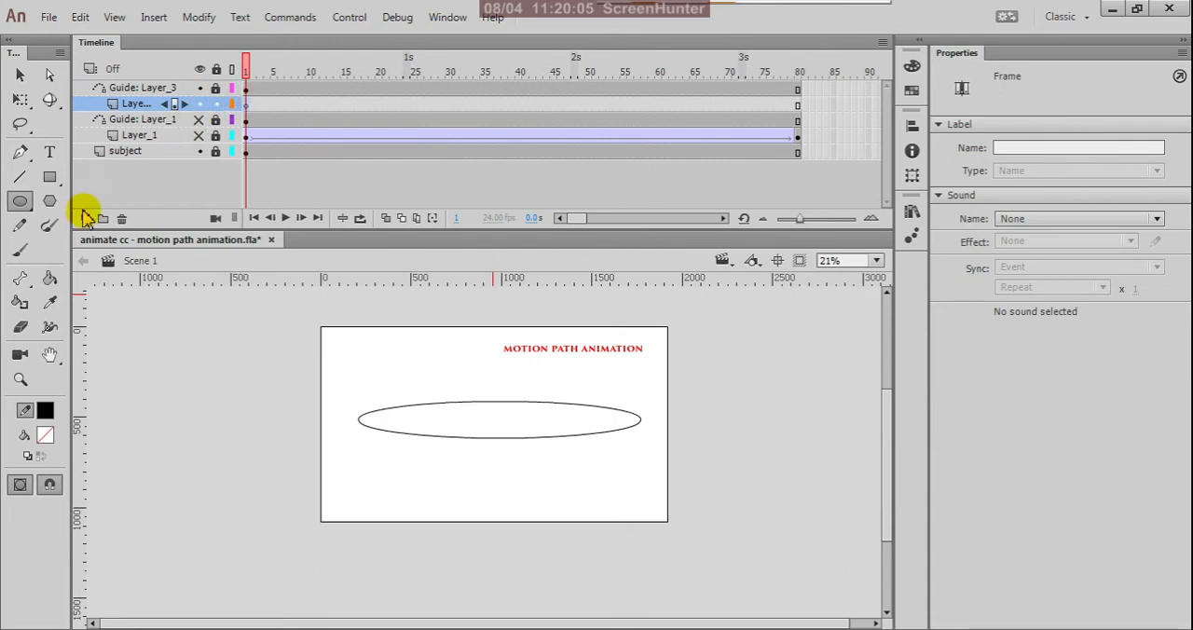
pyautogui.click(20, 203)
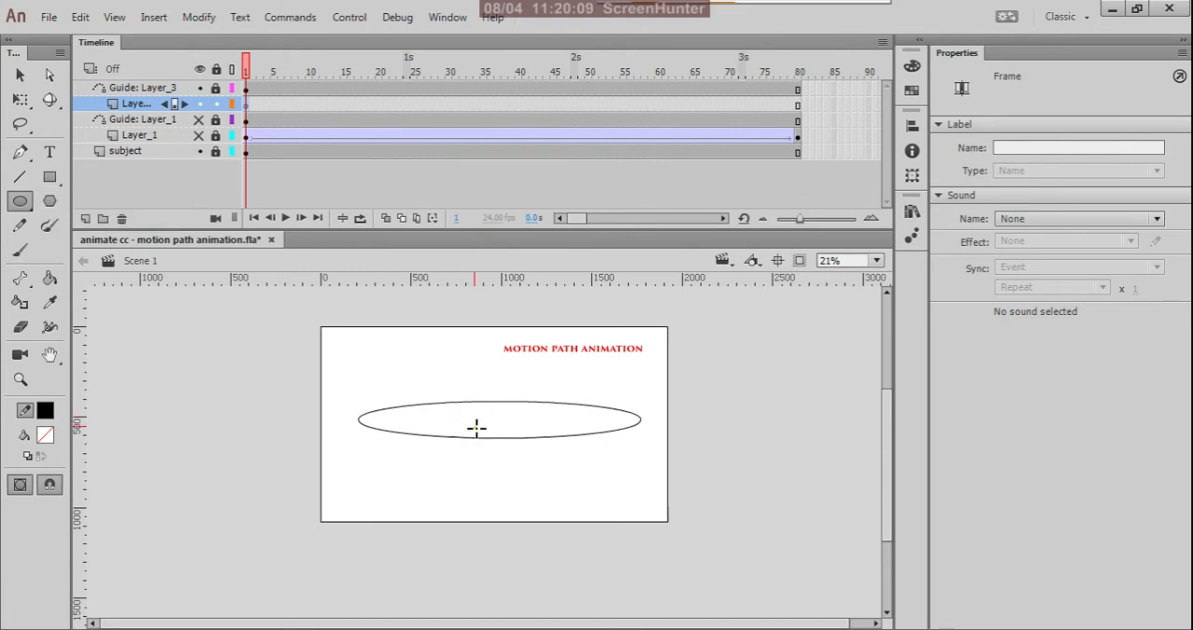
pyautogui.moveTo(475, 427); pyautogui.dragTo(552, 486)
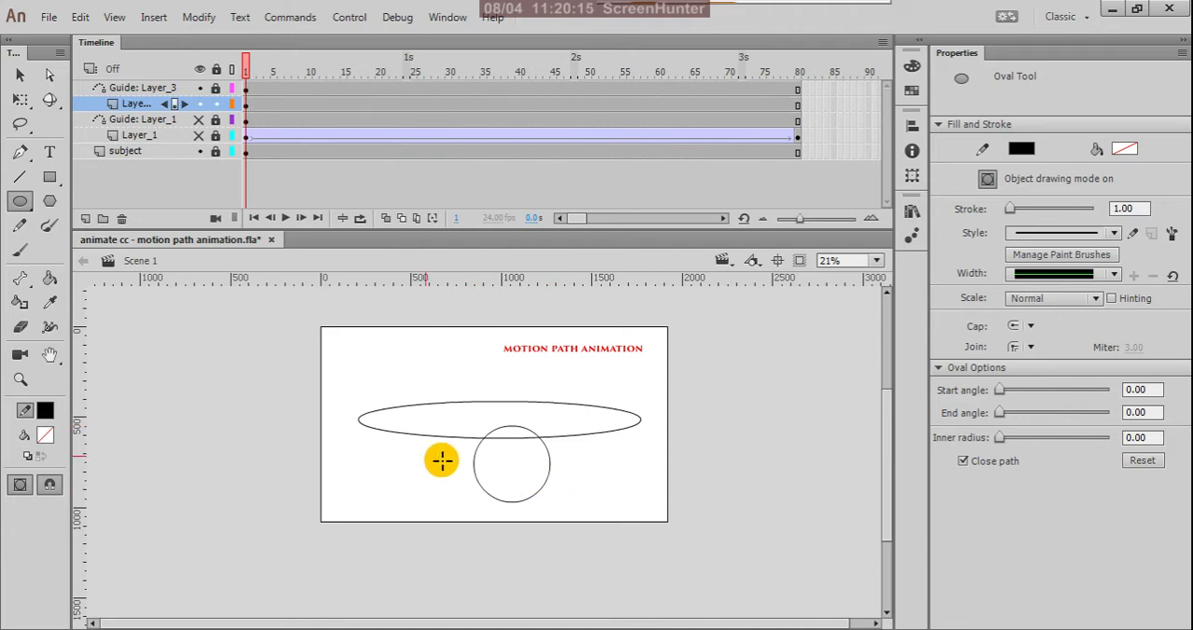
# Fill the circle with medium blue and move it up over the oval path to about X 764, Y 408.
pyautogui.click(21, 75)
pyautogui.click(539, 485)
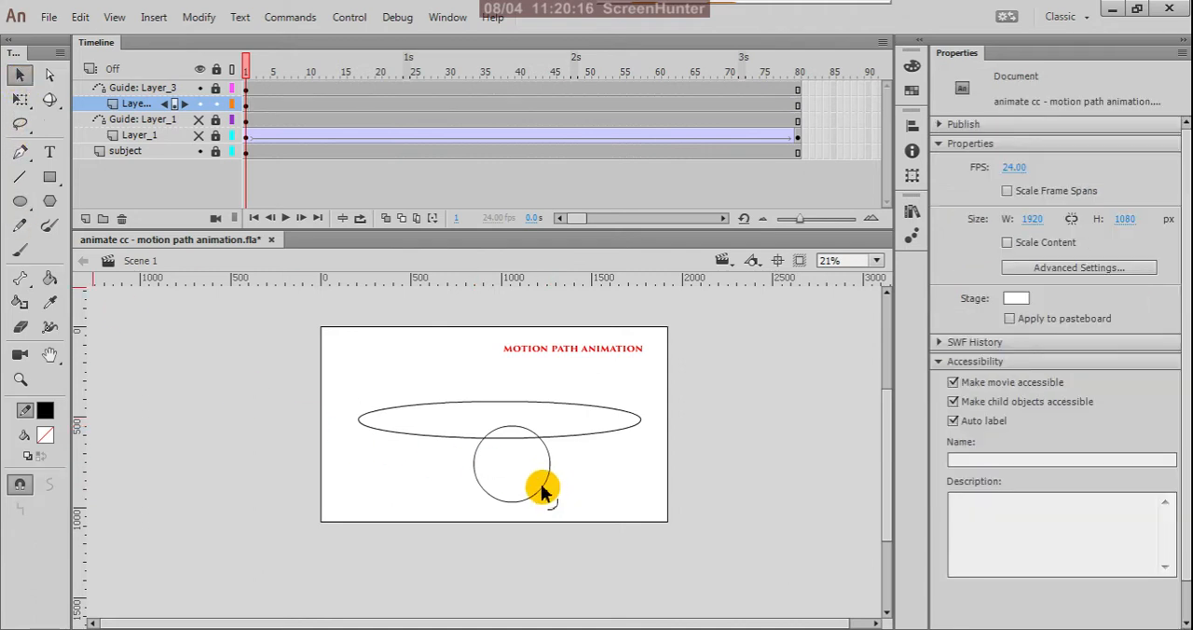
pyautogui.click(53, 435)
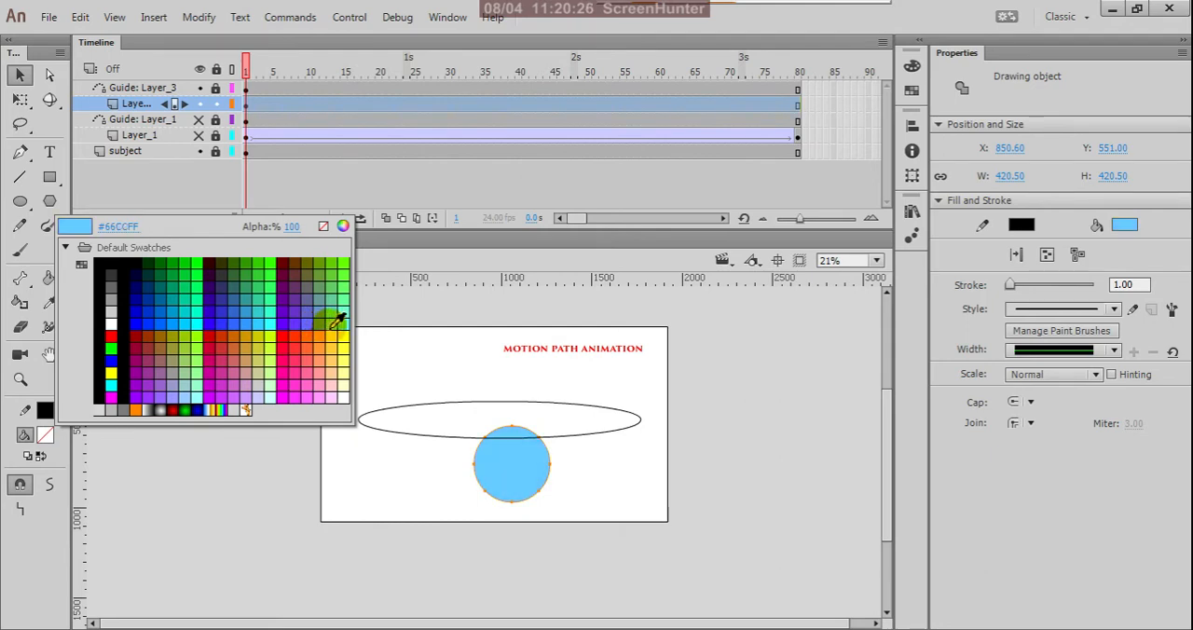
pyautogui.click(329, 322)
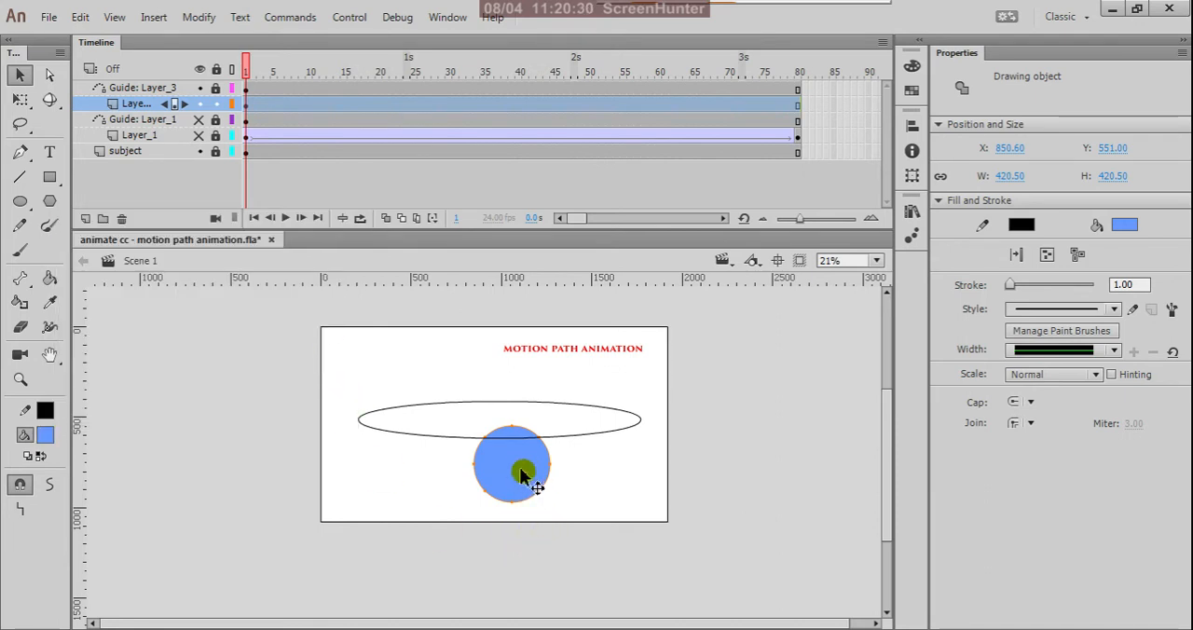
pyautogui.moveTo(523, 476); pyautogui.dragTo(507, 454)
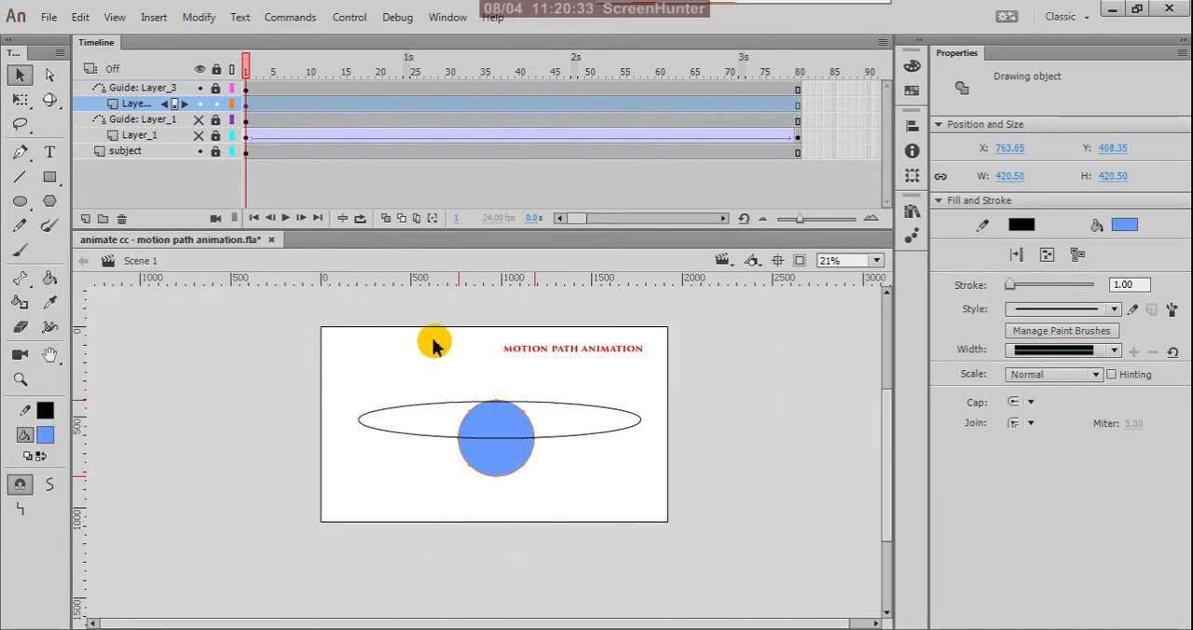
# Remove the blue circle's stroke and convert it to a Graphic symbol with centre registration.
pyautogui.click(248, 108)
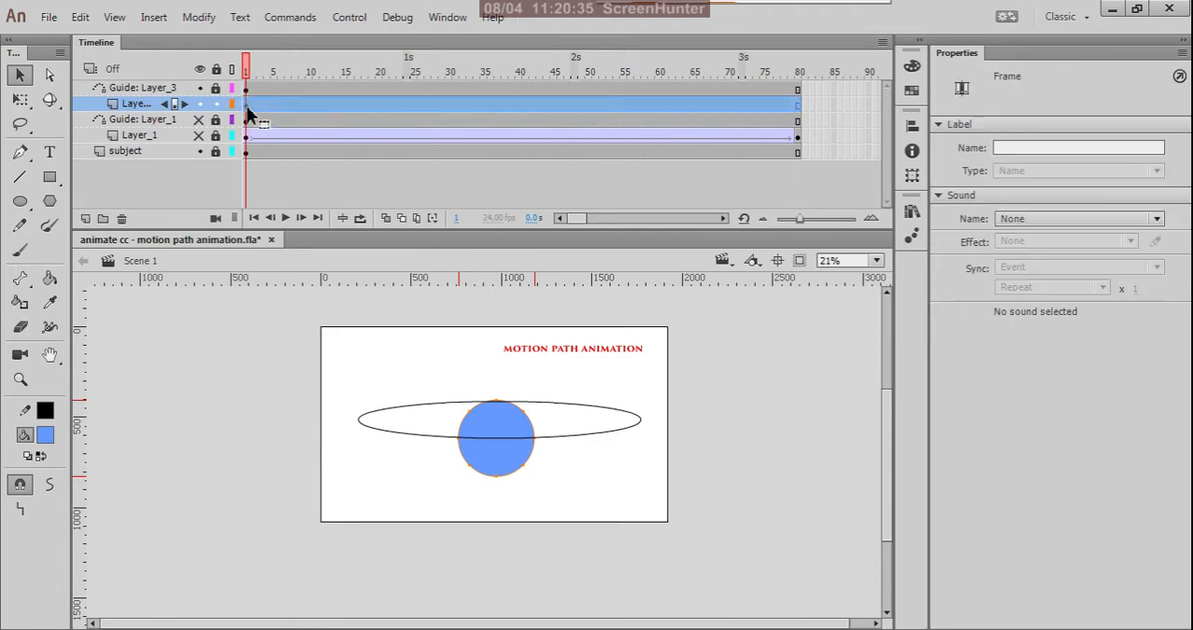
pyautogui.click(44, 411)
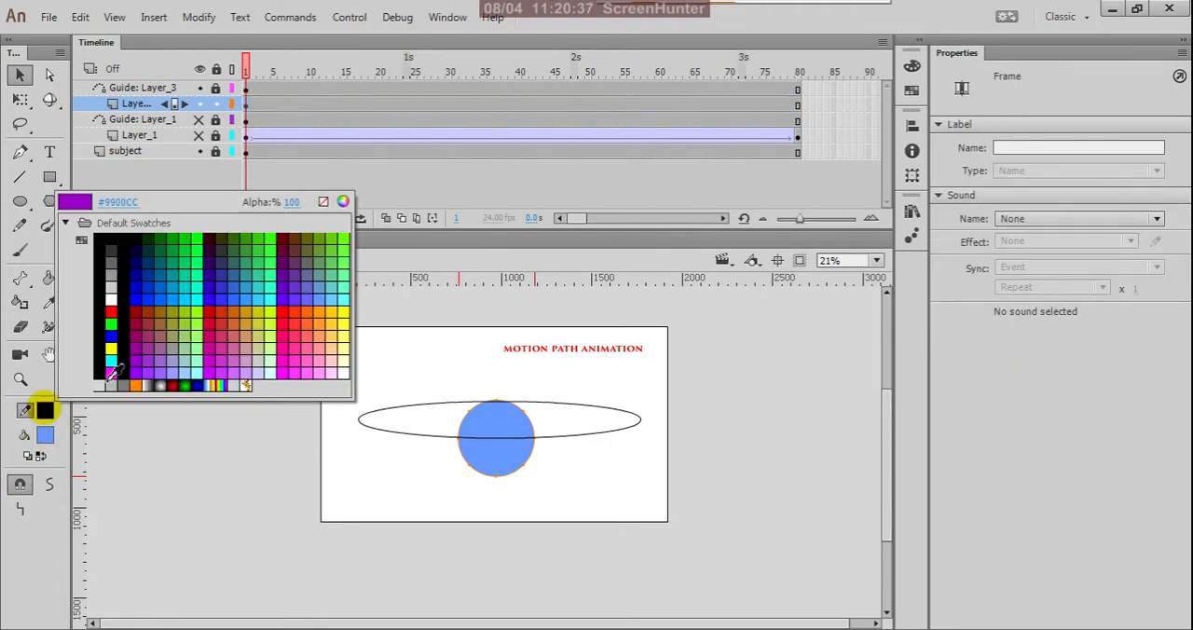
pyautogui.click(323, 203)
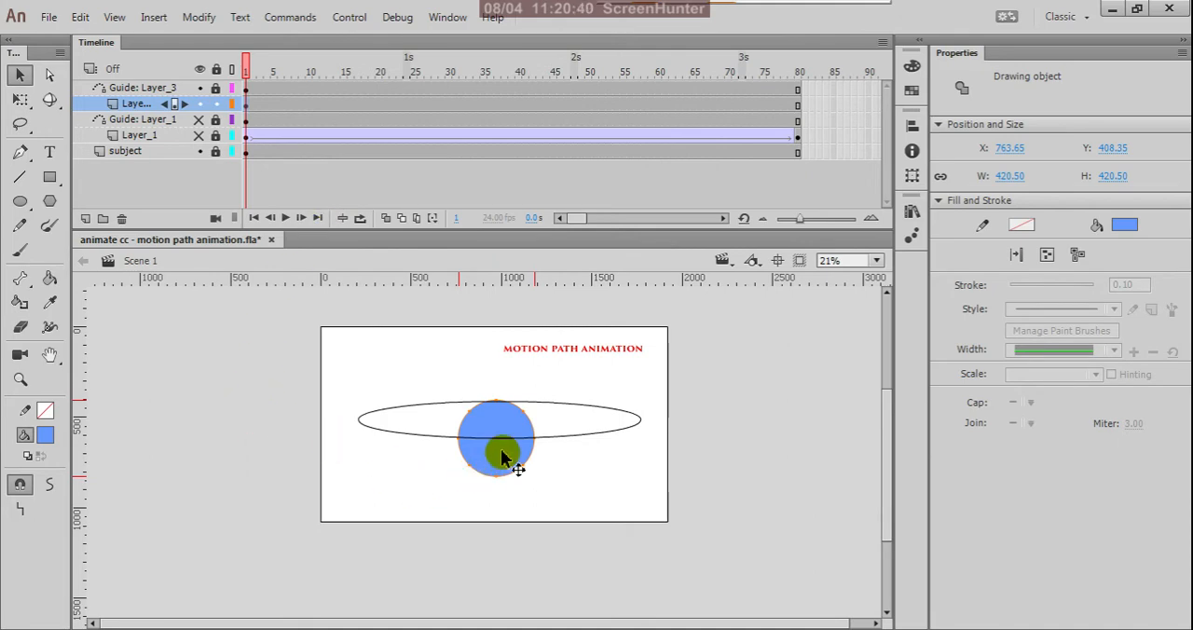
pyautogui.rightClick(501, 451)
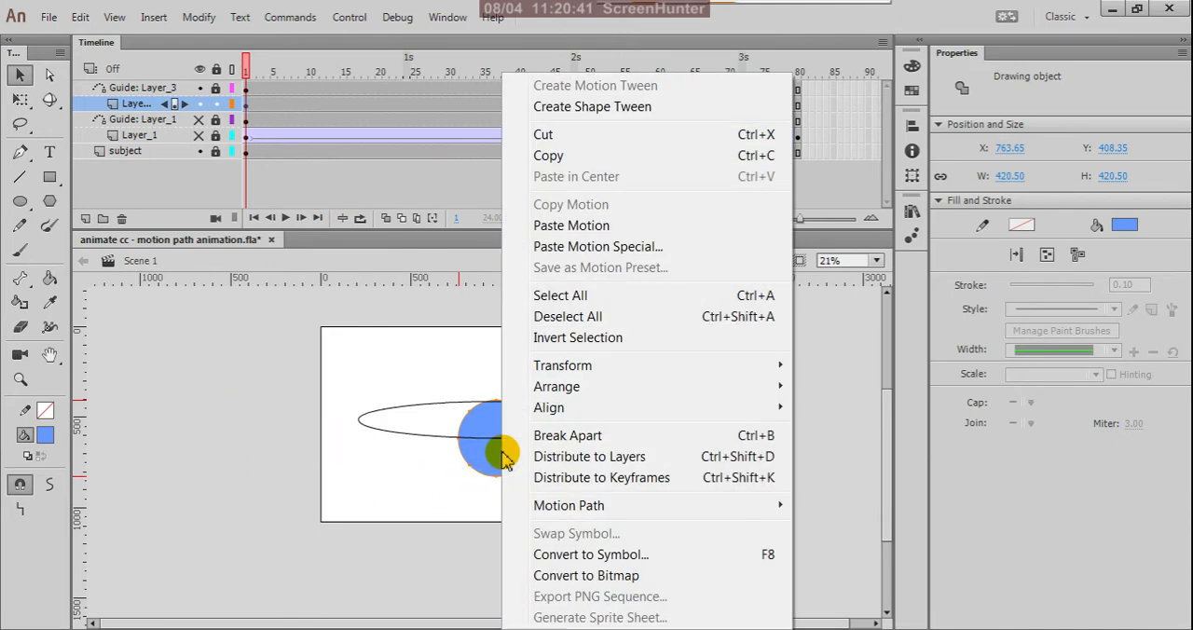
pyautogui.click(578, 555)
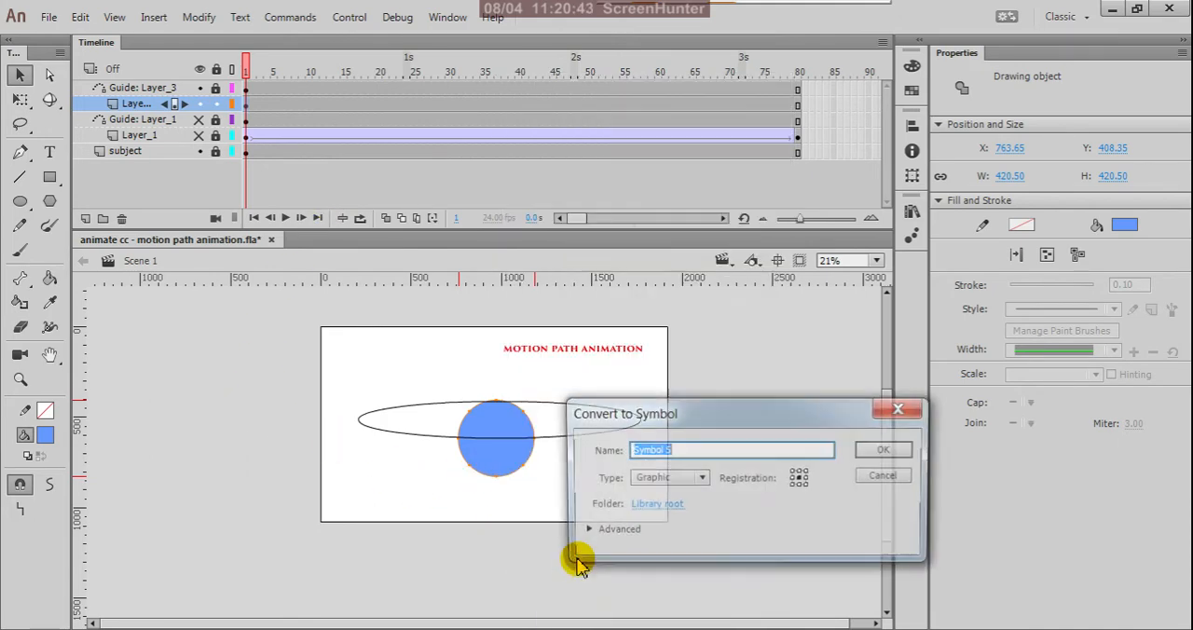
pyautogui.click(883, 452)
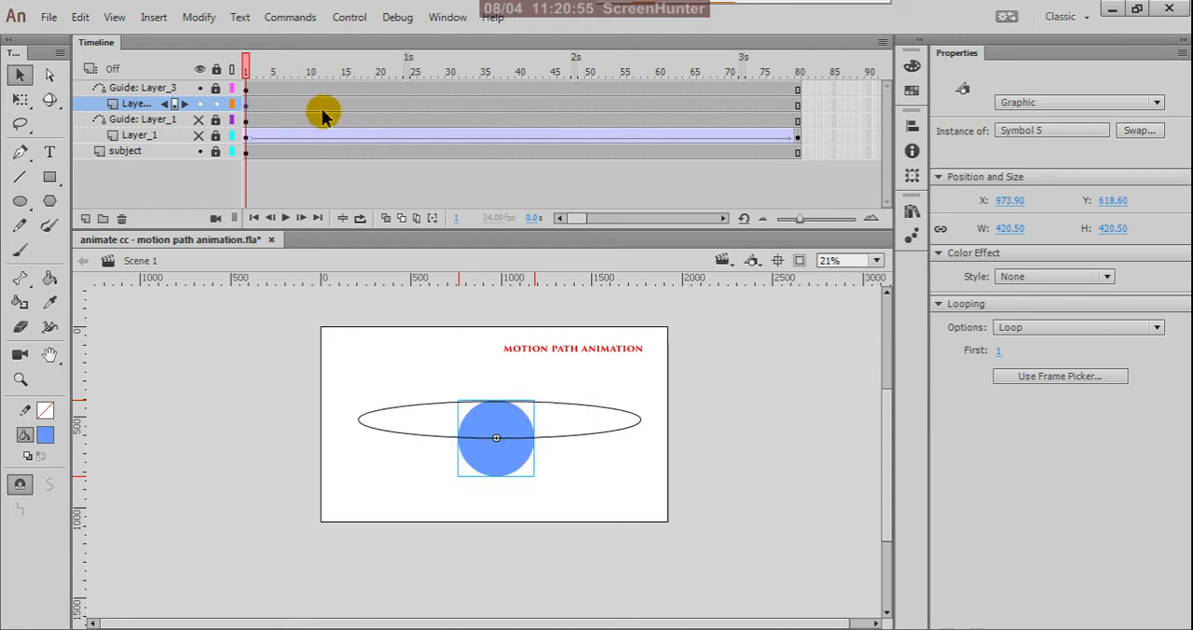
# Insert a keyframe at frame 20 of Layer_3.
pyautogui.click(380, 105)
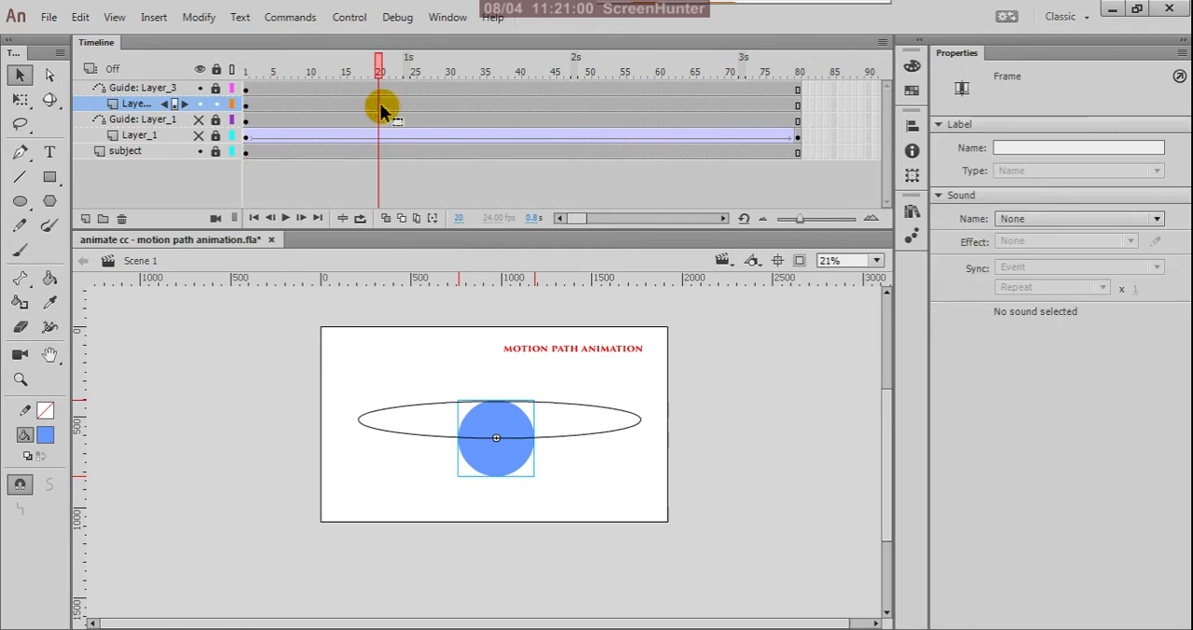
pyautogui.rightClick(380, 110)
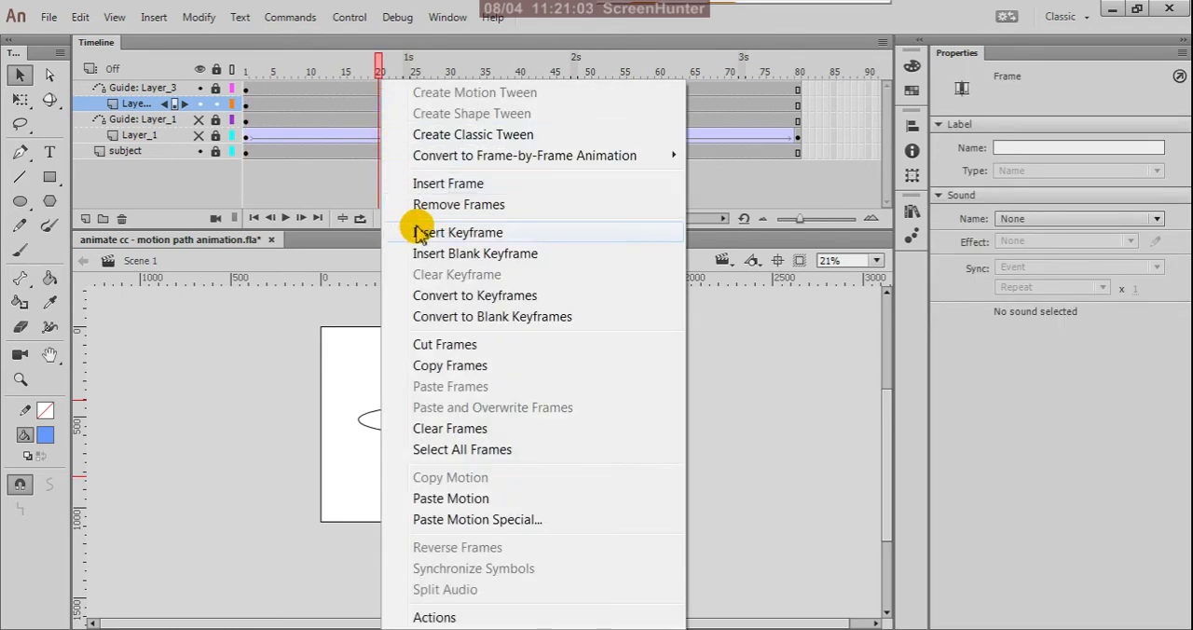
pyautogui.click(416, 154)
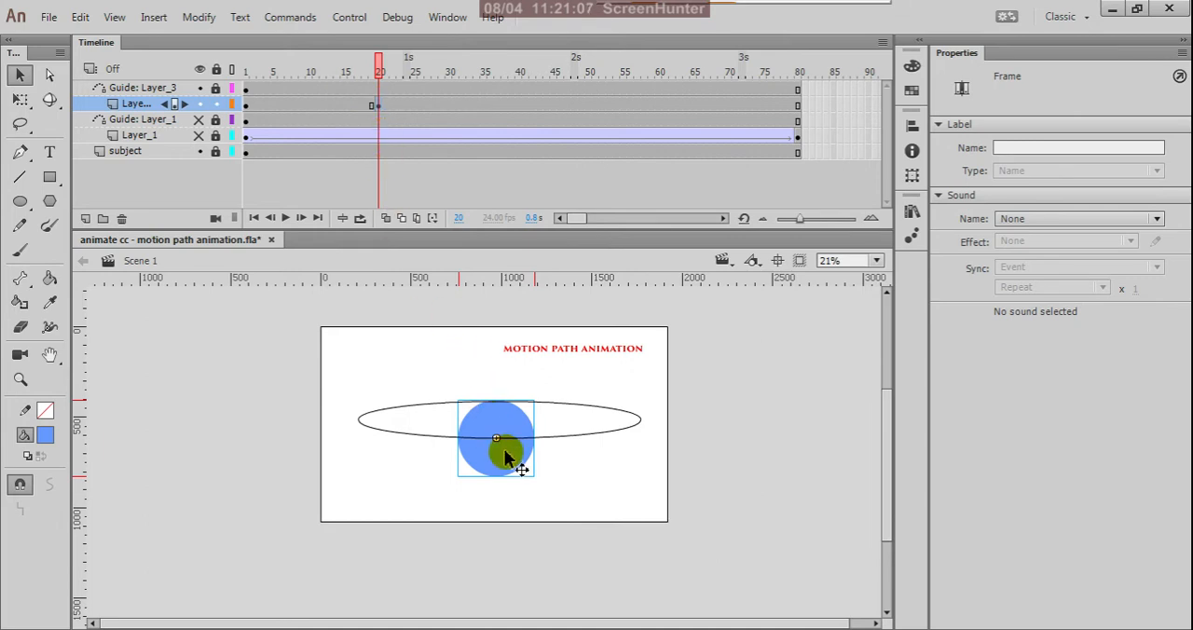
# Create classic tweens on both Layer_3 spans, before and after the frame 20 keyframe.
pyautogui.click(307, 106)
pyautogui.rightClick(307, 108)
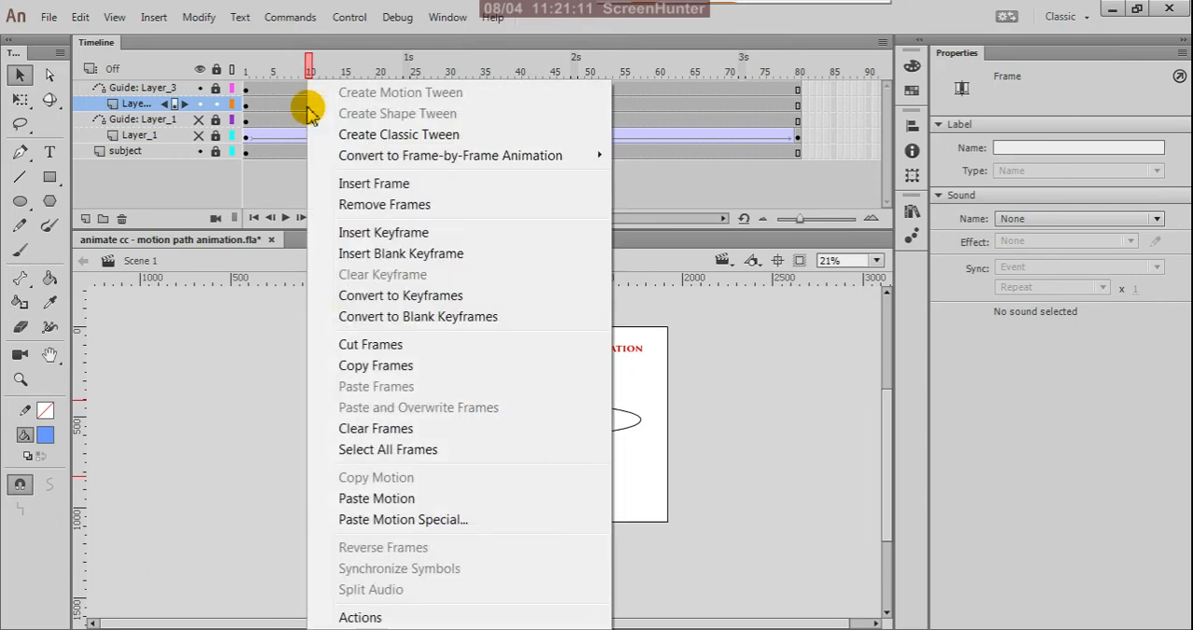
pyautogui.click(369, 136)
pyautogui.click(469, 106)
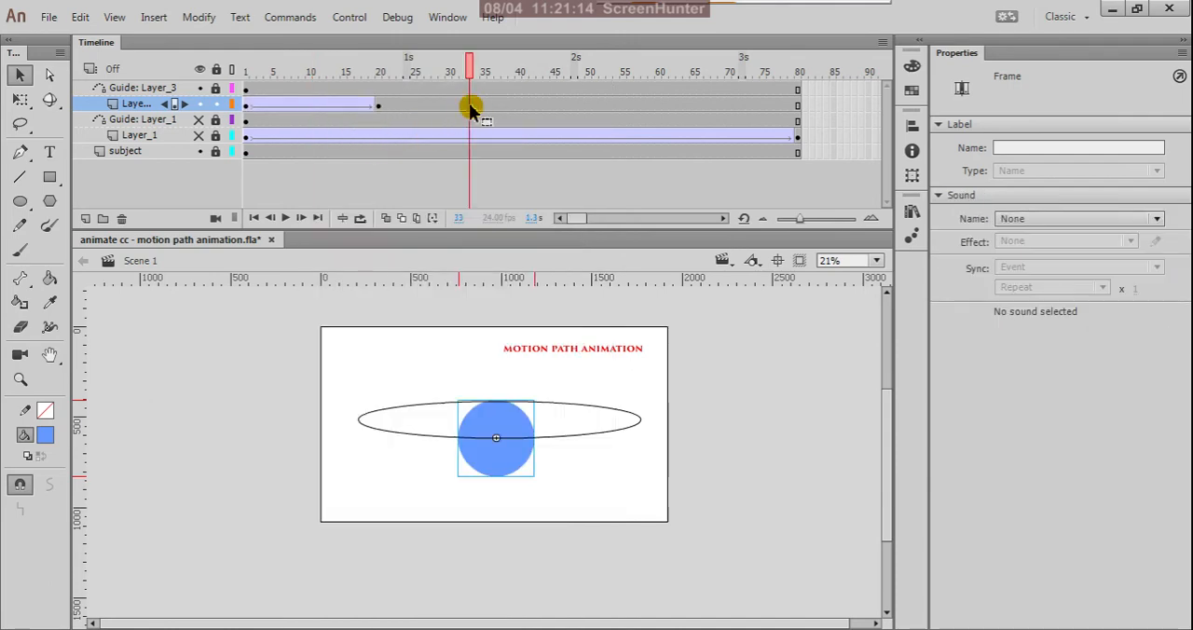
pyautogui.rightClick(470, 106)
pyautogui.click(510, 135)
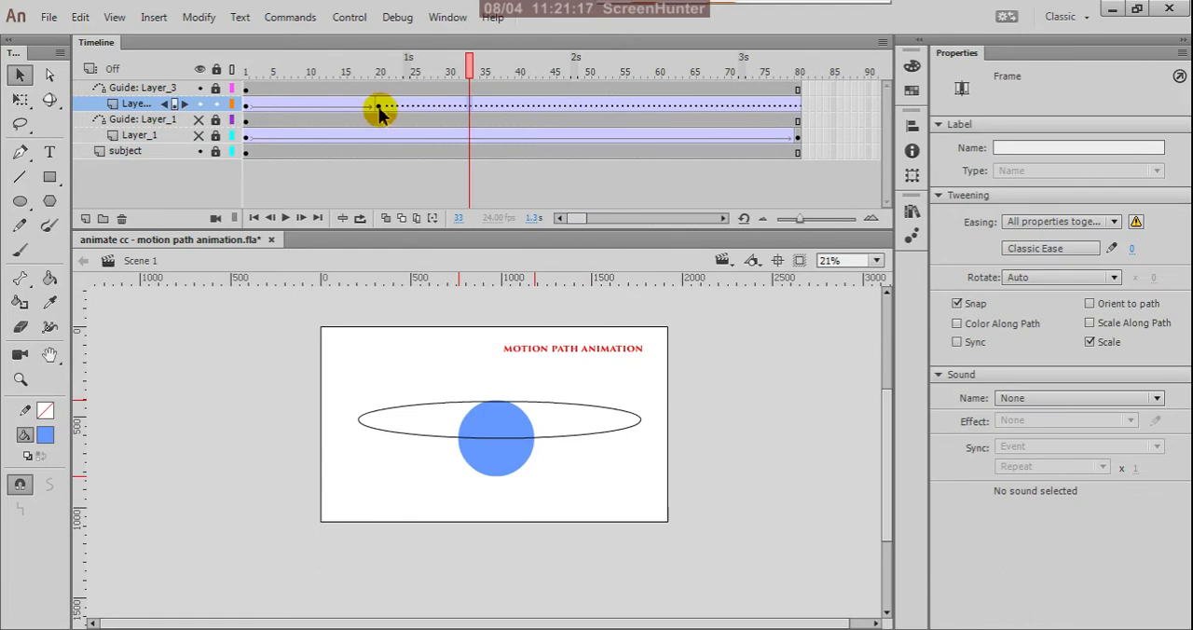
# Insert a Layer_3 keyframe at frame 80 and move the frame 20 circle near the oval's right end, about X 1753, Y 541.
pyautogui.click(796, 106)
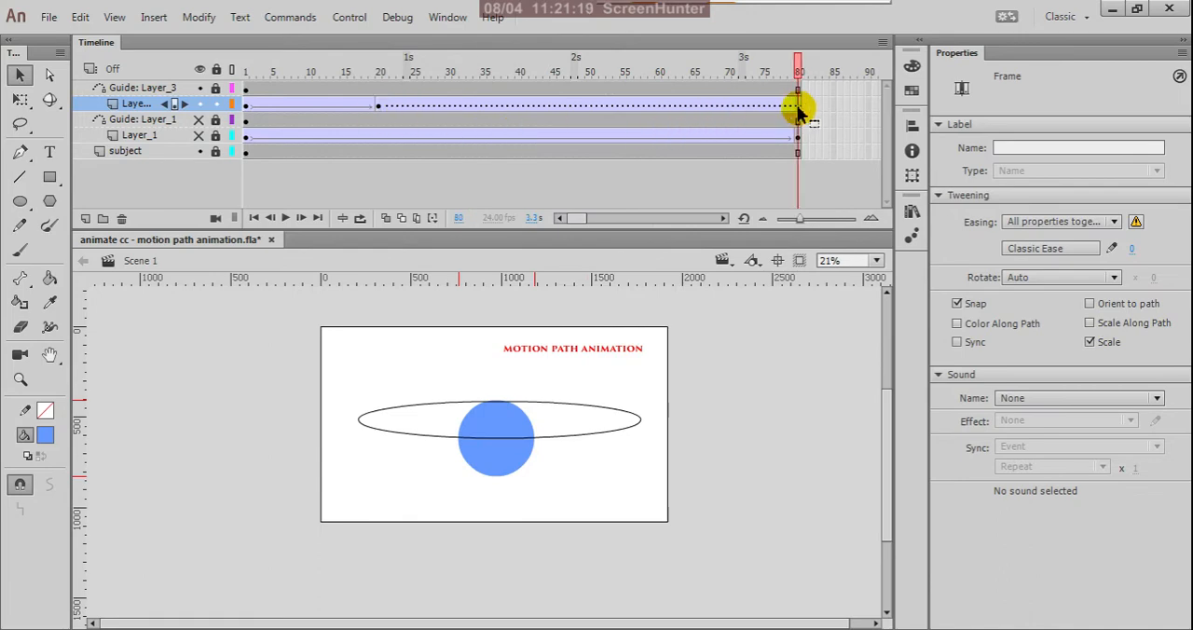
pyautogui.rightClick(796, 108)
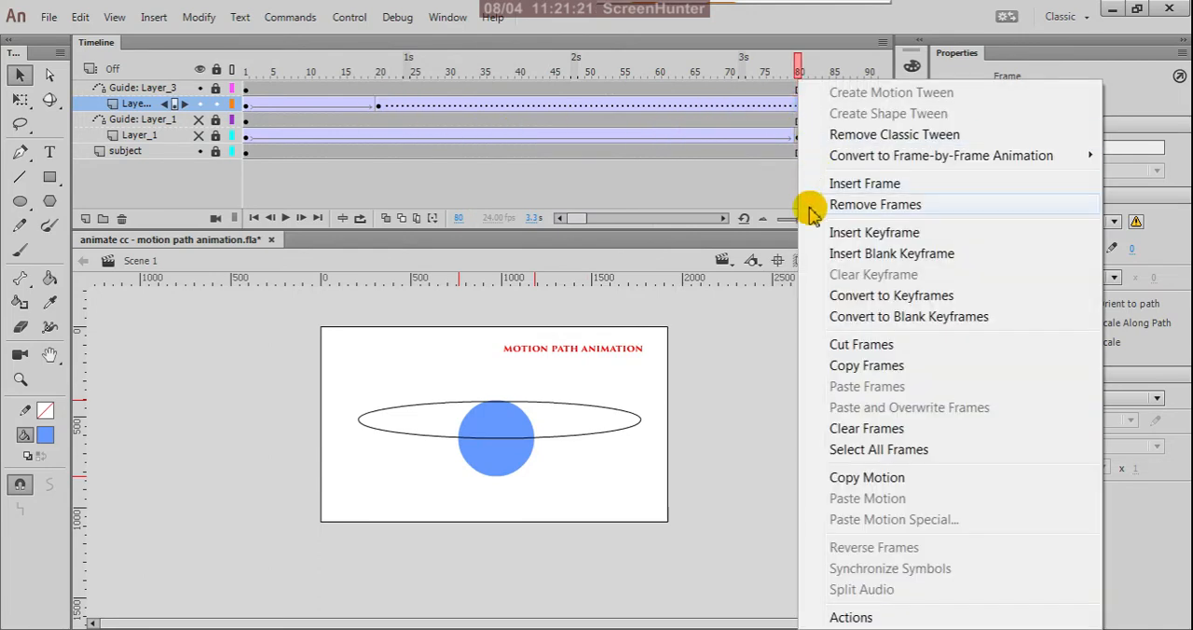
pyautogui.click(843, 233)
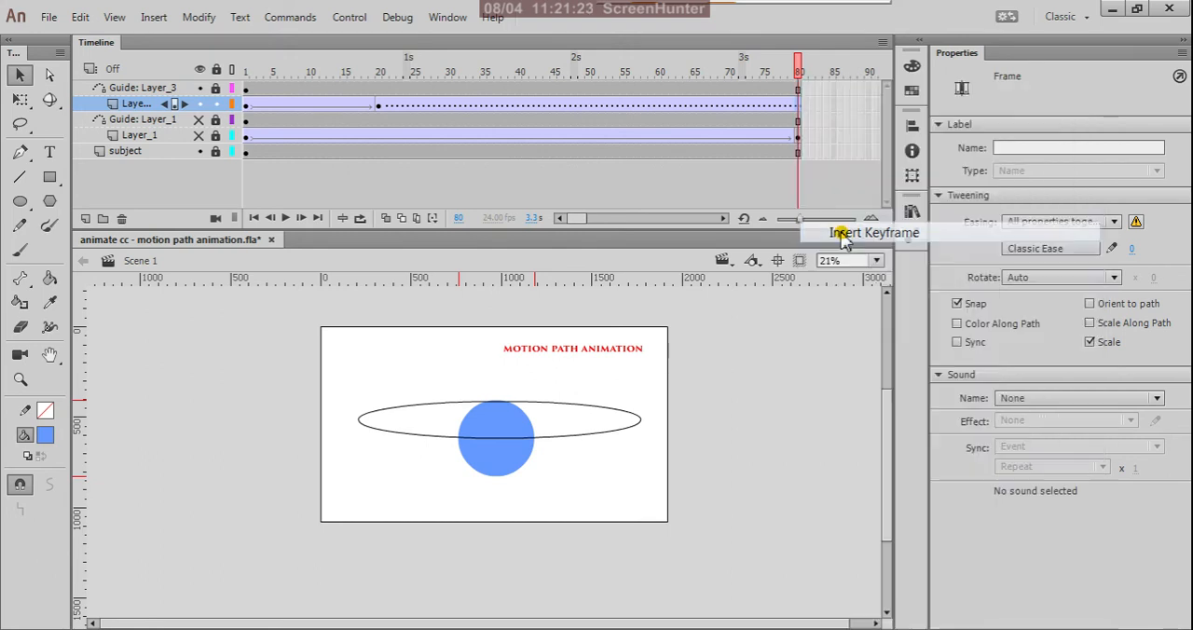
pyautogui.click(382, 111)
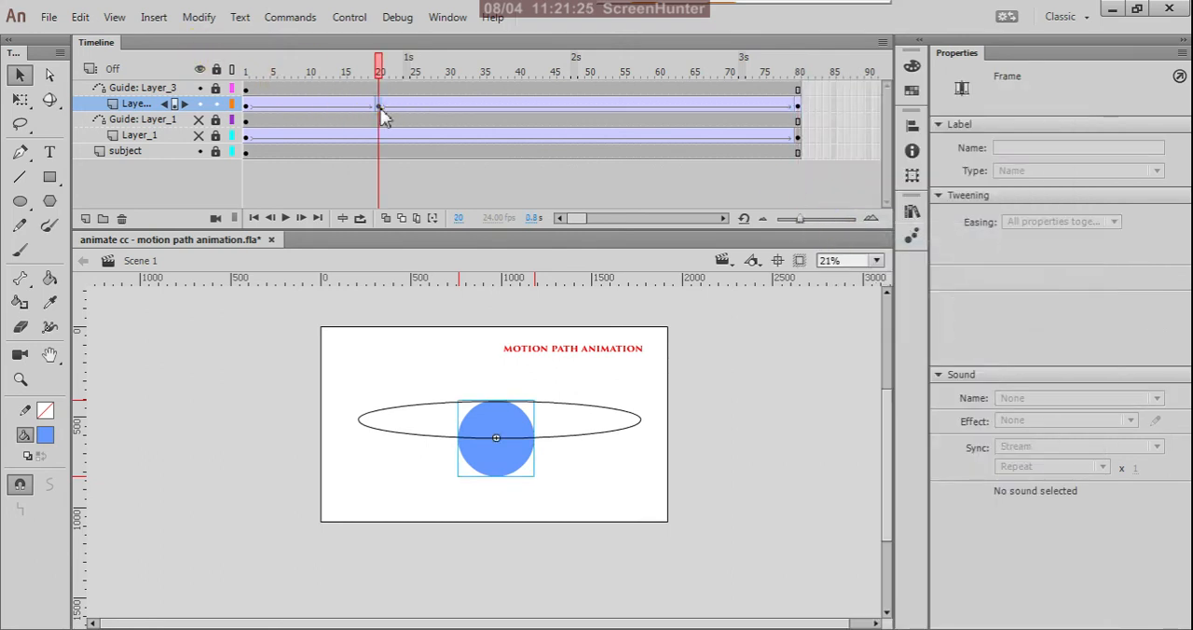
pyautogui.moveTo(505, 463); pyautogui.dragTo(644, 445)
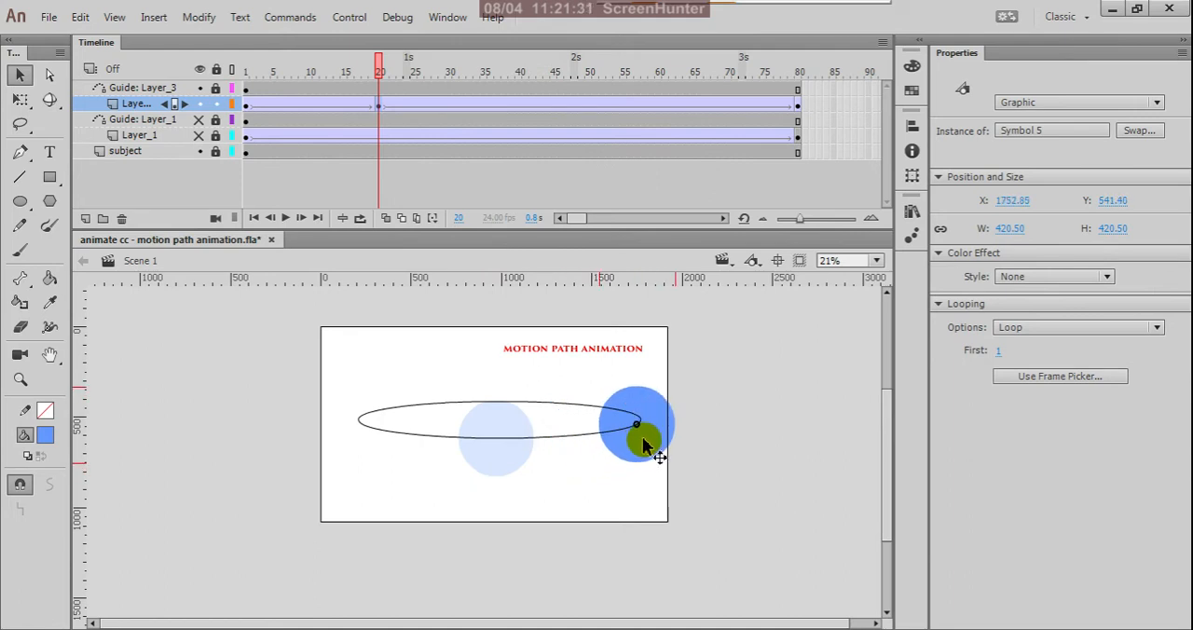
pyautogui.moveTo(643, 445); pyautogui.dragTo(643, 445)
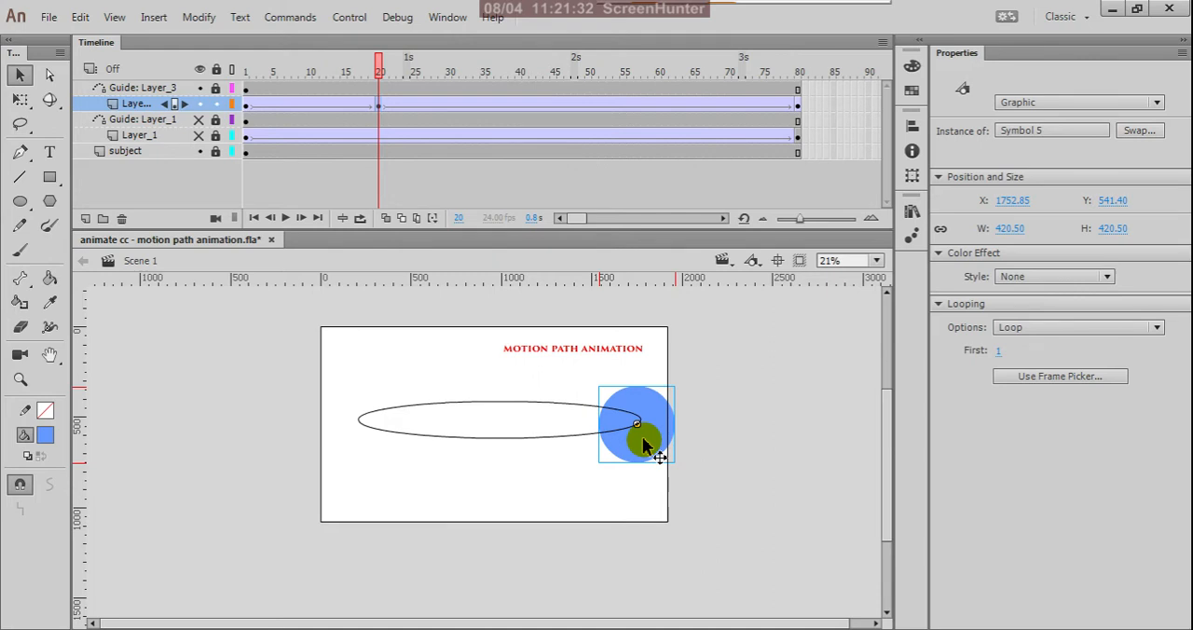
# Undo the circle move, the frame 80 keyframe and both classic tweens on Layer_3.
pyautogui.hotkey('ctrl', 'z')
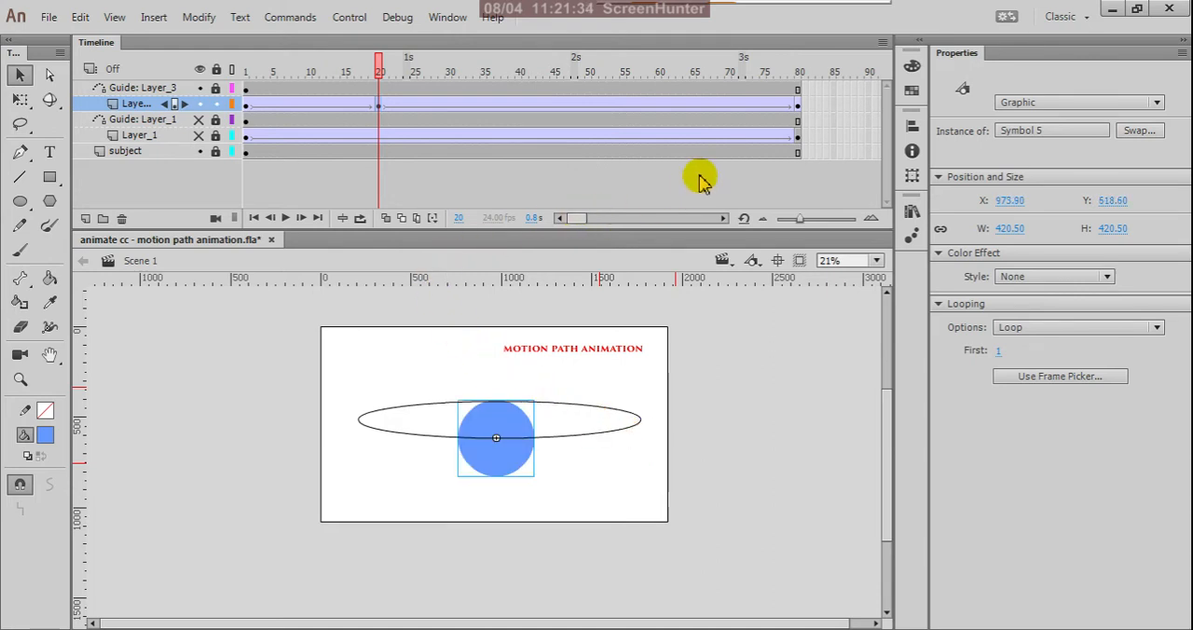
pyautogui.hotkey('ctrl', 'z')
pyautogui.hotkey('ctrl', 'z')
pyautogui.hotkey('ctrl', 'z')
pyautogui.hotkey('ctrl', 'z')
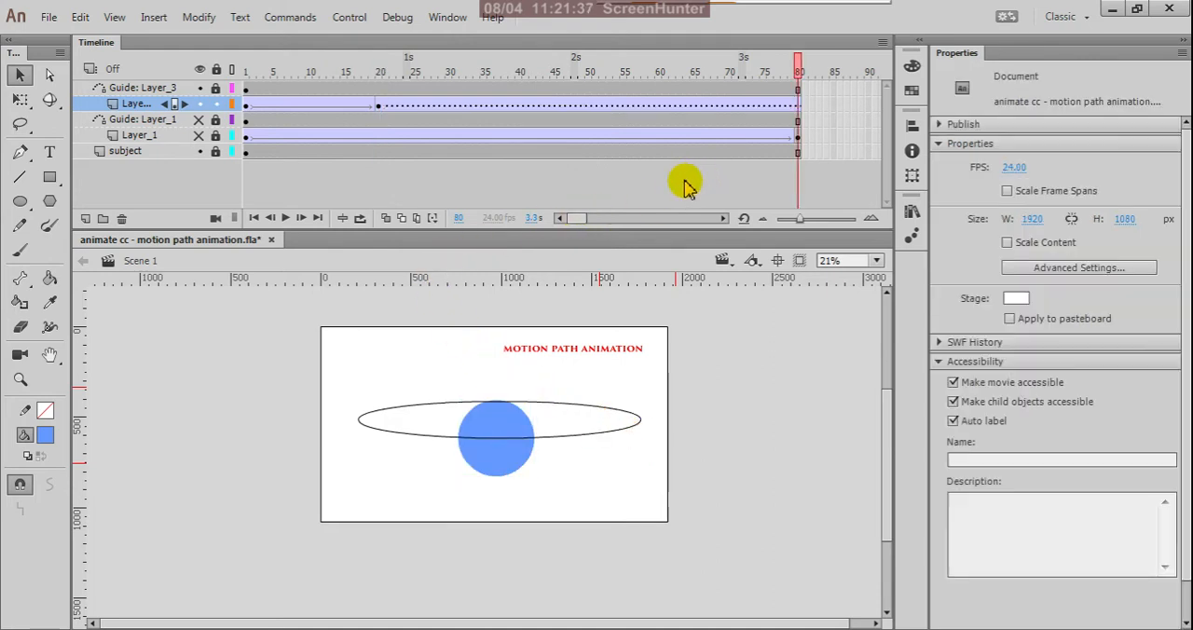
pyautogui.hotkey('ctrl', 'z')
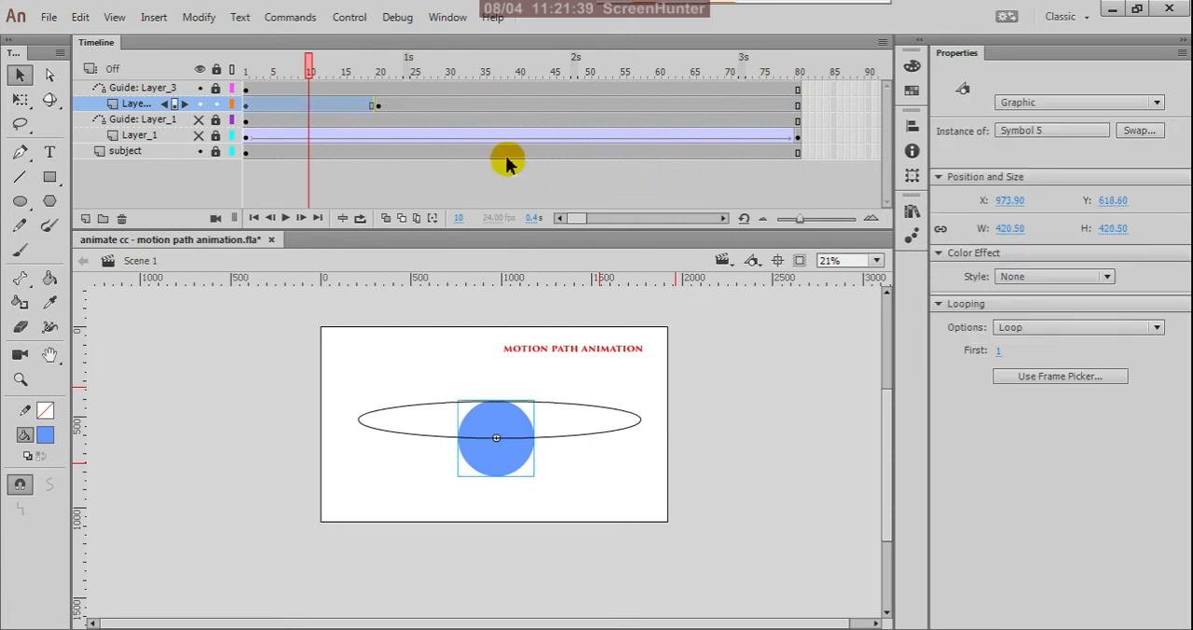
# Move the Layer_3 keyframe from frame 20 to frame 80.
pyautogui.click(247, 109)
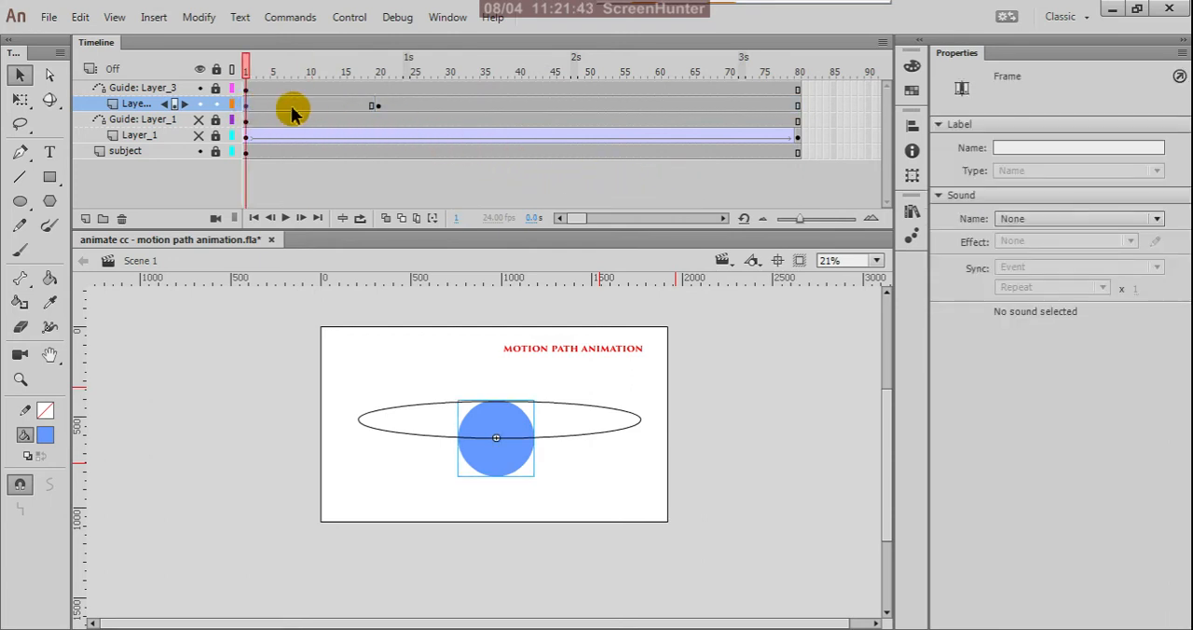
pyautogui.click(379, 109)
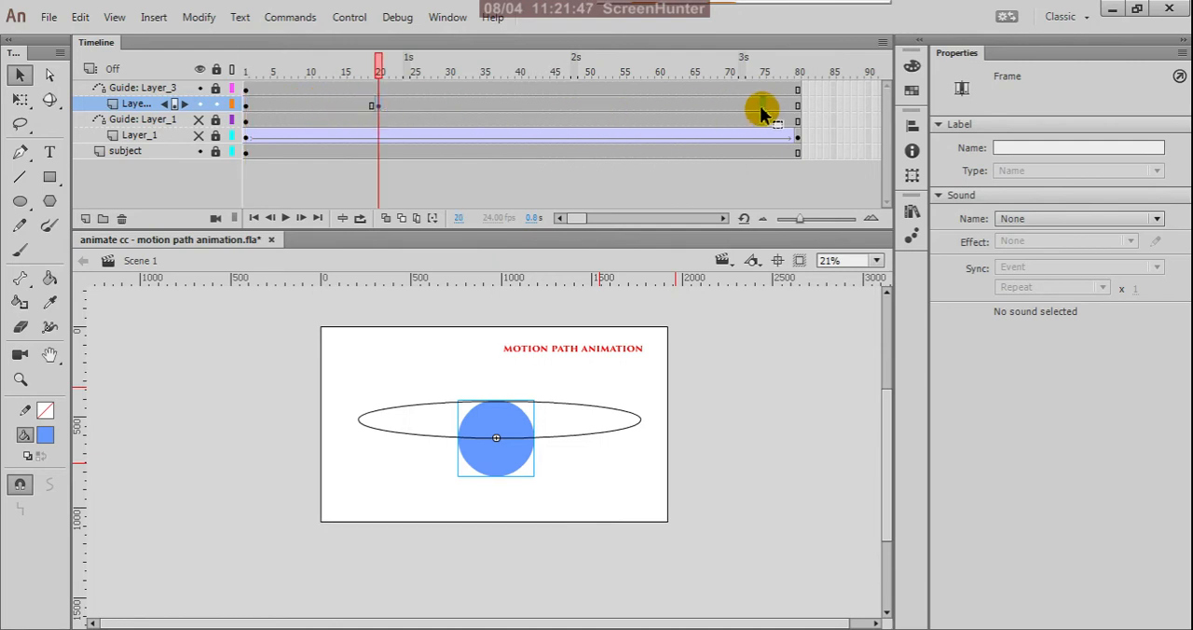
pyautogui.moveTo(797, 109); pyautogui.dragTo(797, 109)
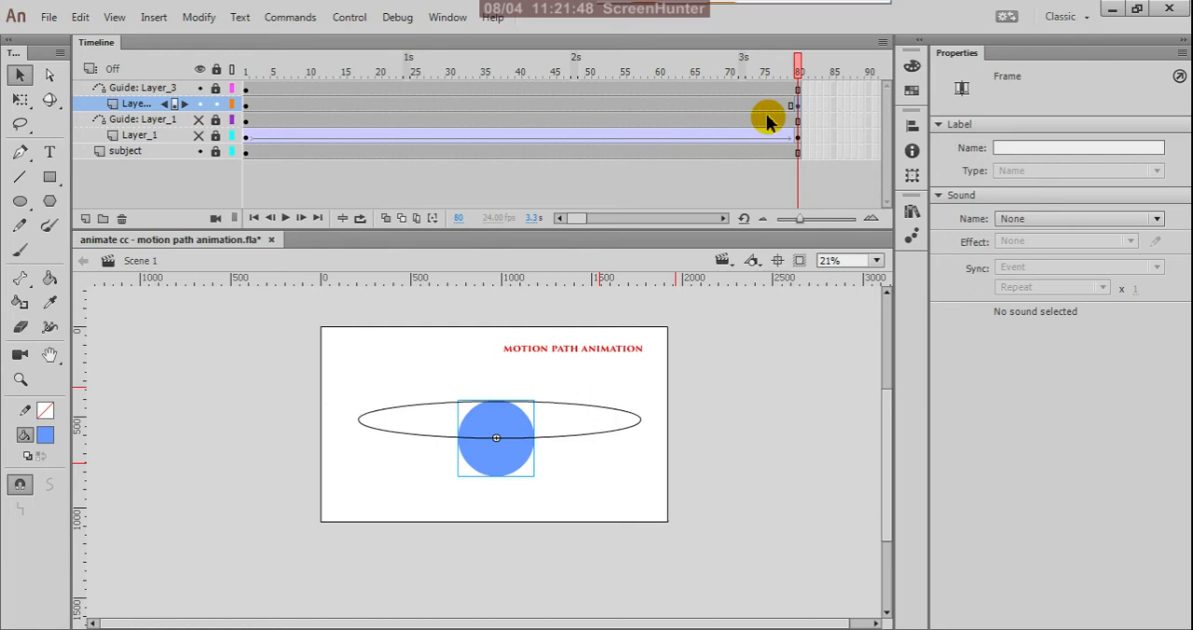
# Create a classic tween across frames 1 to 80 of Layer_3 and enable Orient to path for it.
pyautogui.click(449, 109)
pyautogui.rightClick(449, 109)
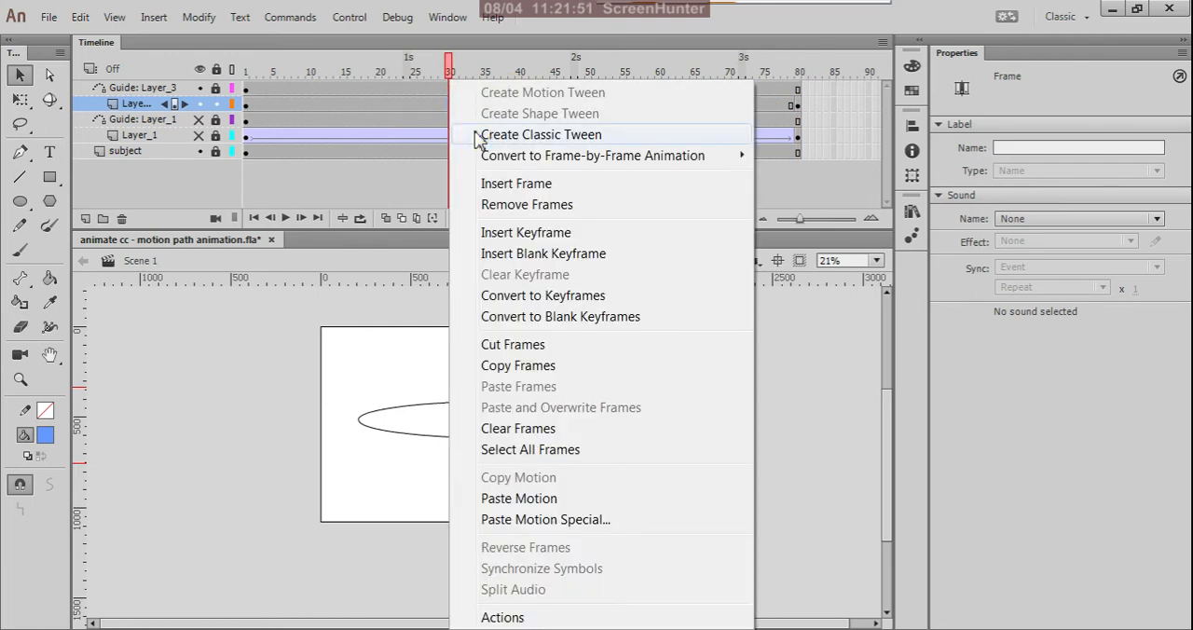
pyautogui.click(463, 135)
pyautogui.click(247, 108)
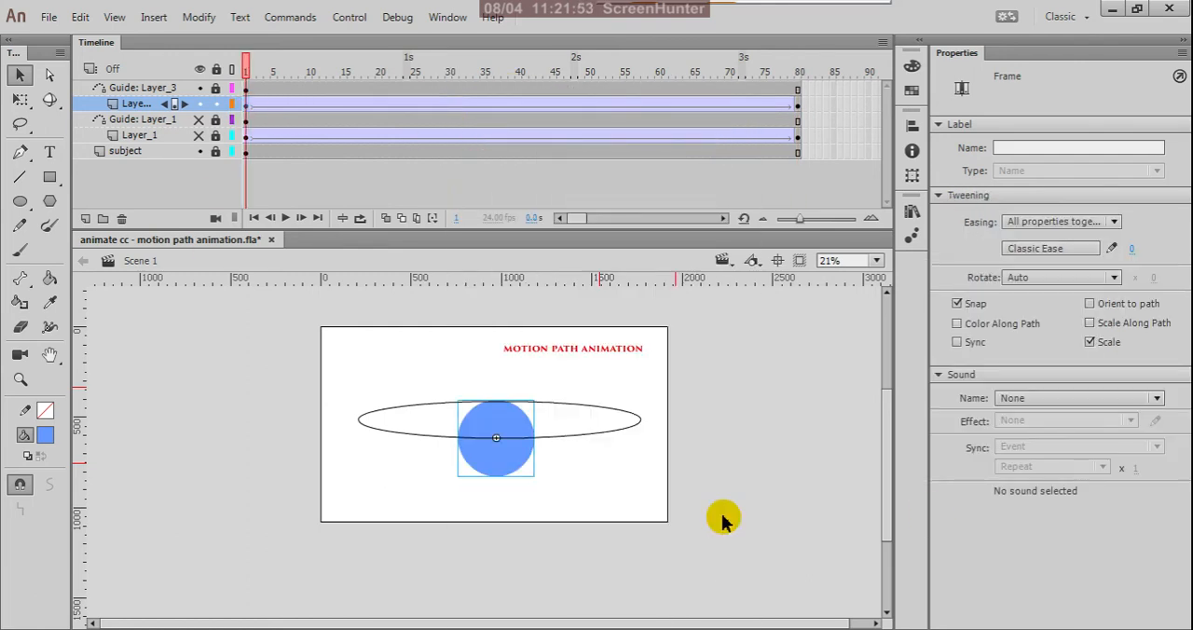
pyautogui.click(1090, 305)
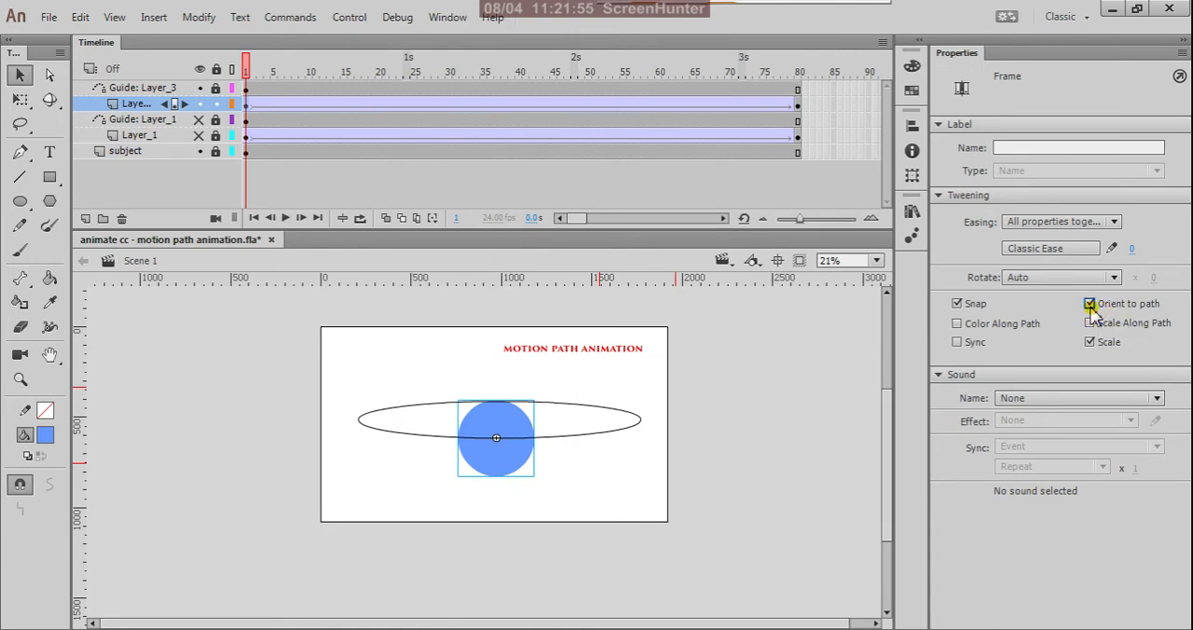
# Insert a keyframe at frame 20 of Layer_3 and snap the circle to the oval's right end, about X 1774, Y 517.
pyautogui.click(379, 108)
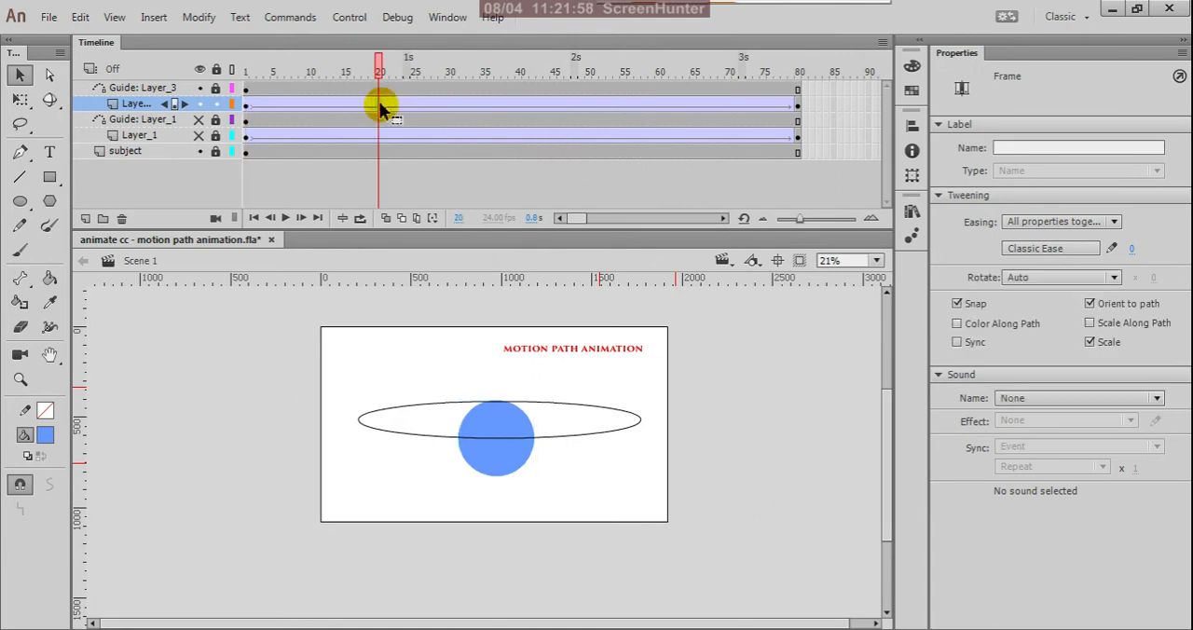
pyautogui.rightClick(379, 109)
pyautogui.click(422, 233)
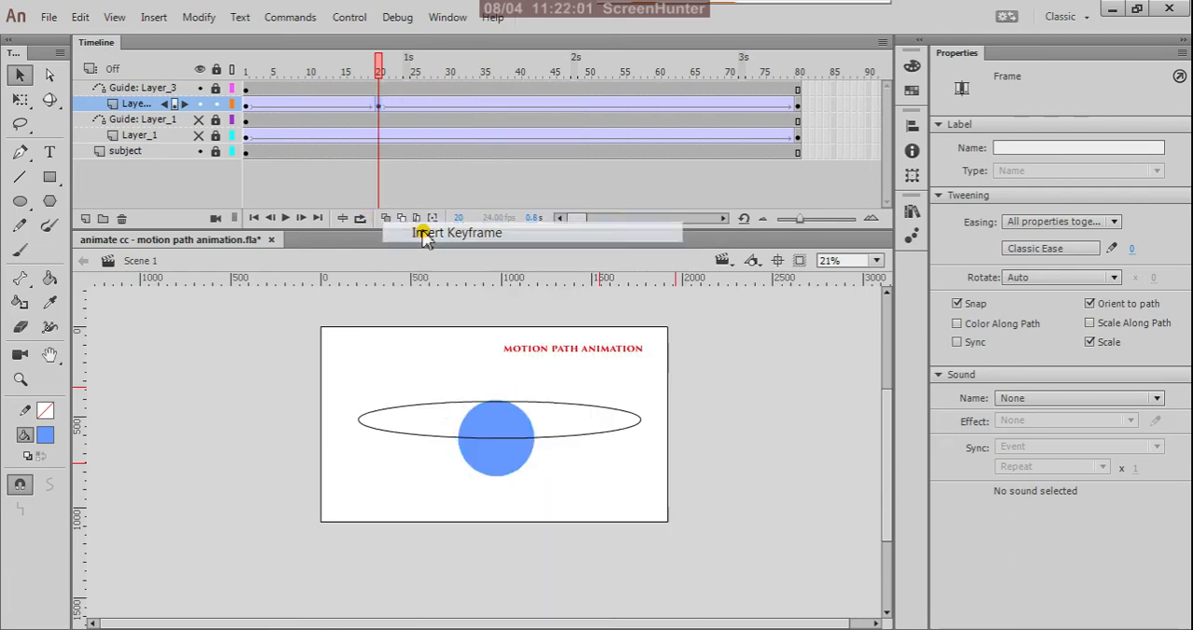
pyautogui.click(380, 108)
pyautogui.click(381, 108)
pyautogui.click(511, 455)
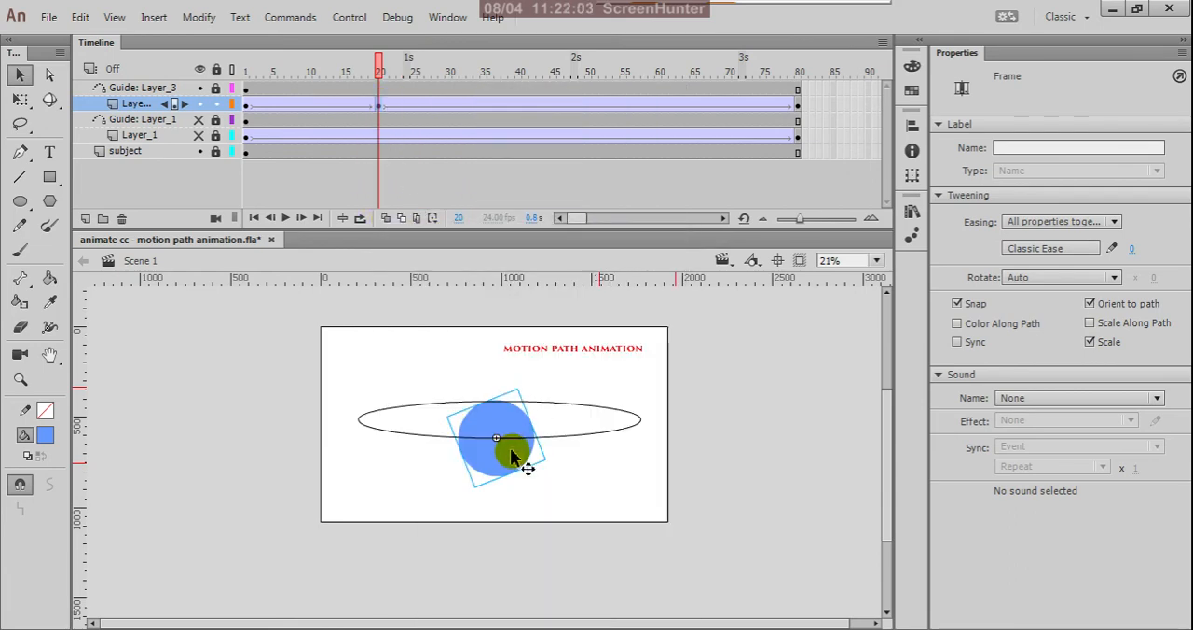
pyautogui.moveTo(510, 451); pyautogui.dragTo(663, 435)
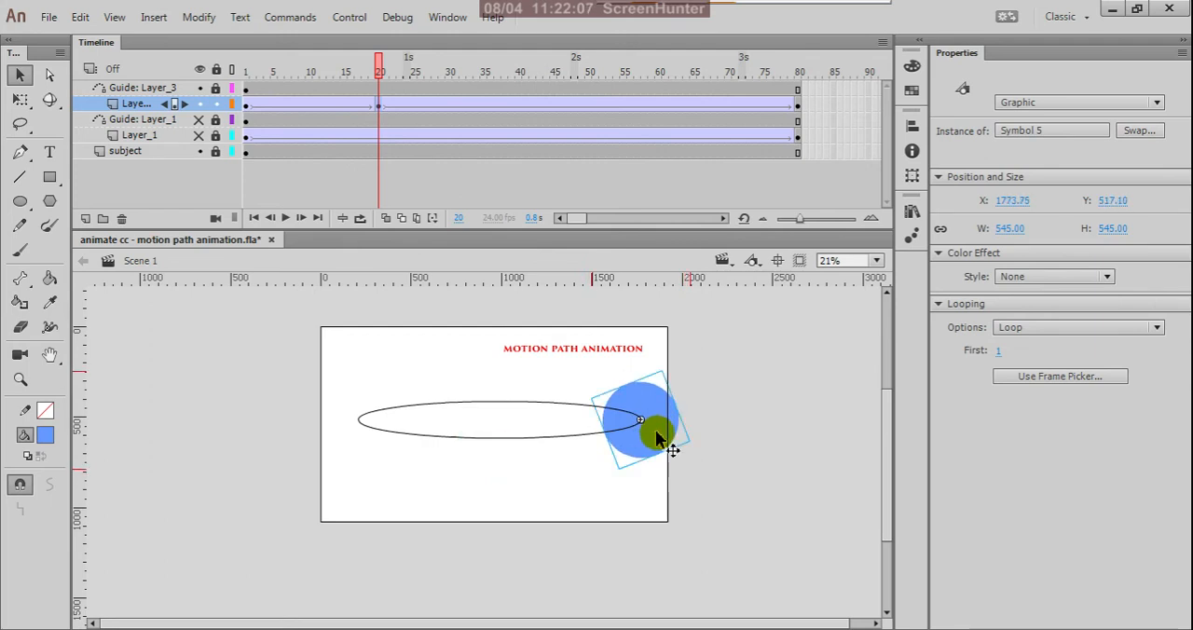
# Scale the circle at frame 20 down with Free Transform to about 366 px wide and high.
pyautogui.scroll(2, 660, 417)
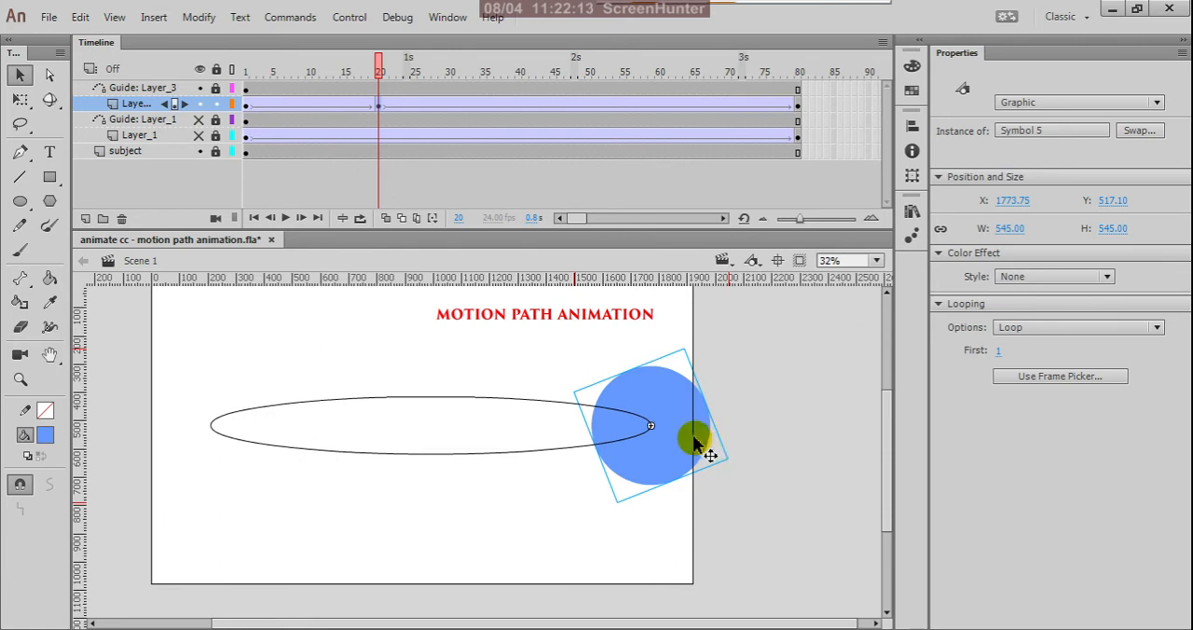
pyautogui.press('q')
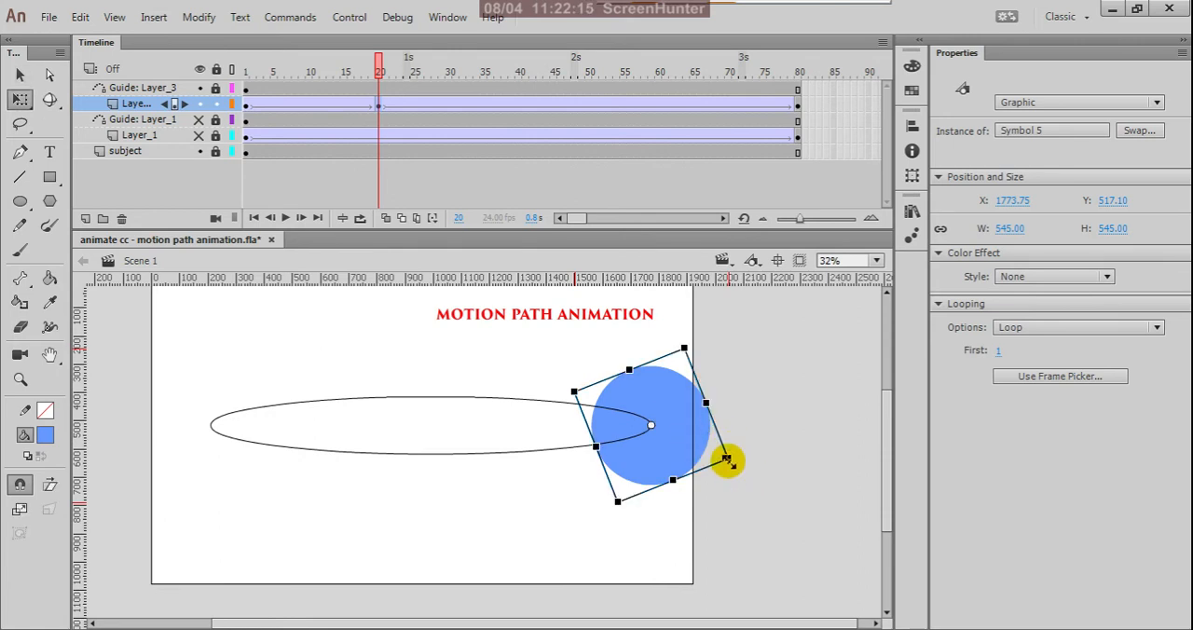
pyautogui.moveTo(727, 460); pyautogui.dragTo(710, 455)
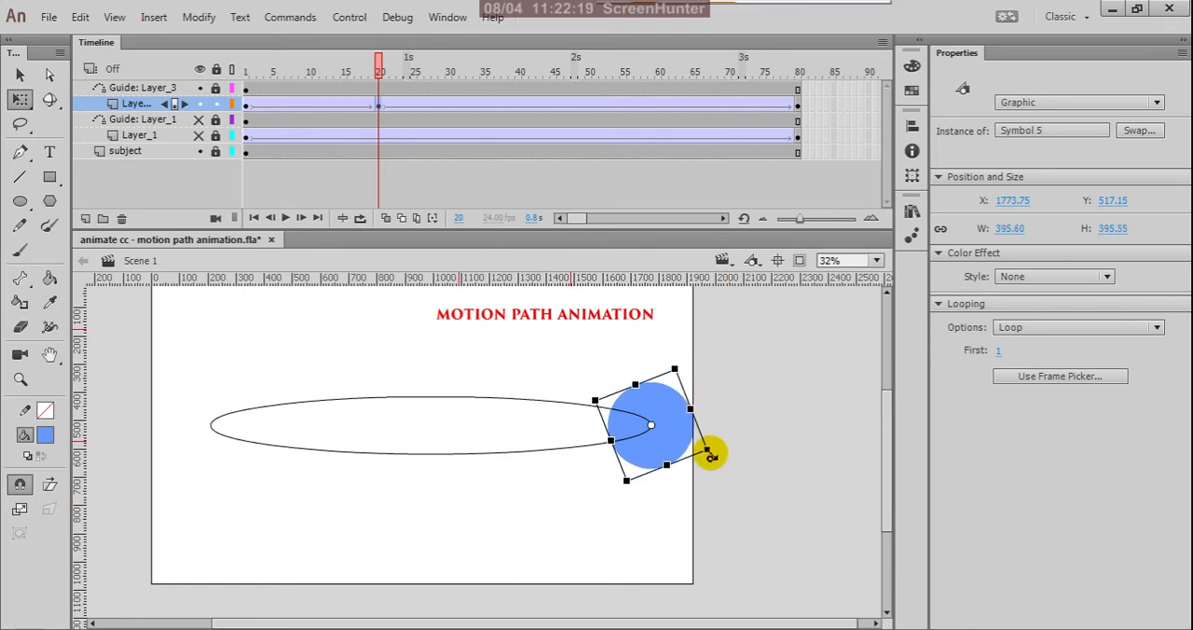
pyautogui.moveTo(710, 455); pyautogui.dragTo(702, 449)
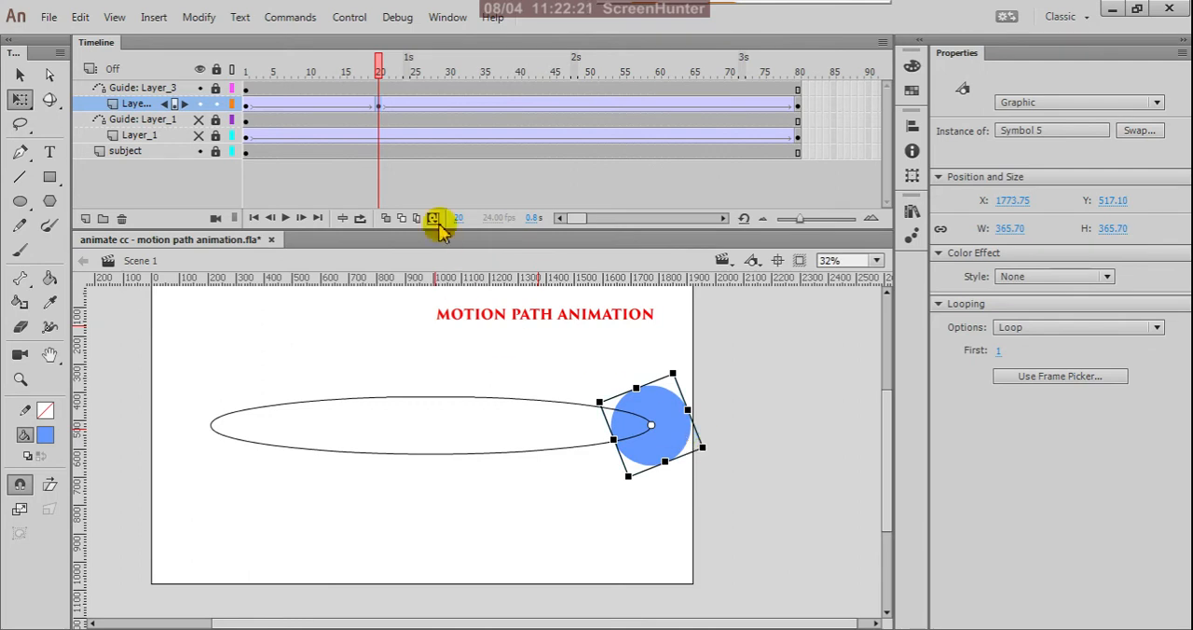
# Insert a keyframe at frame 40 of Layer_3.
pyautogui.click(523, 107)
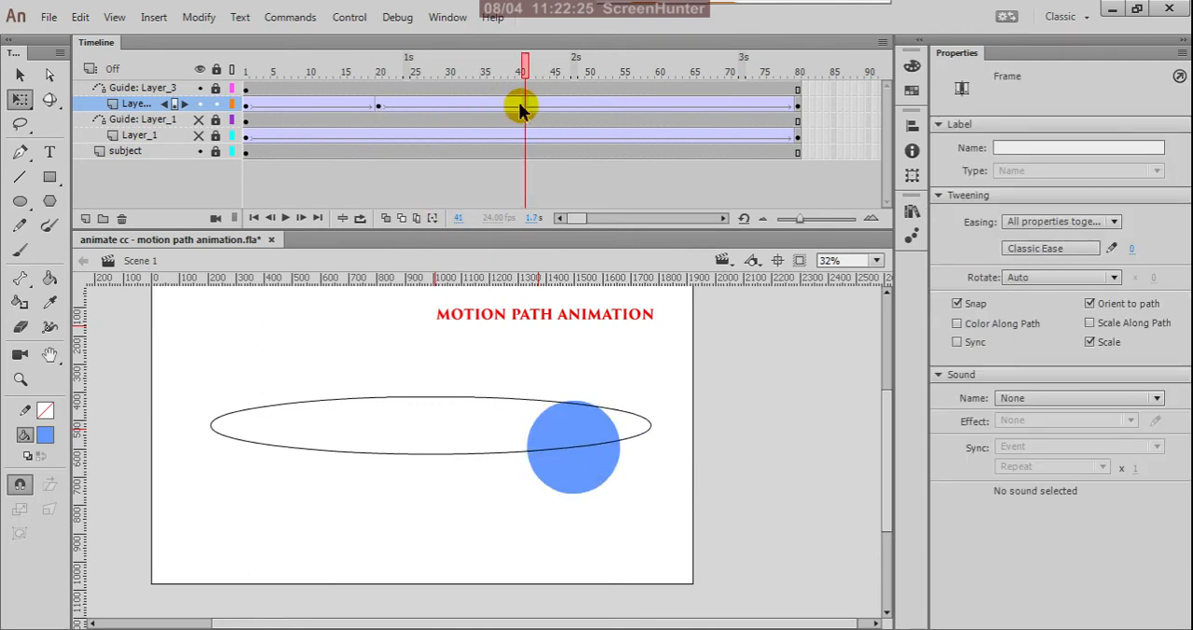
pyautogui.click(520, 109)
pyautogui.rightClick(519, 109)
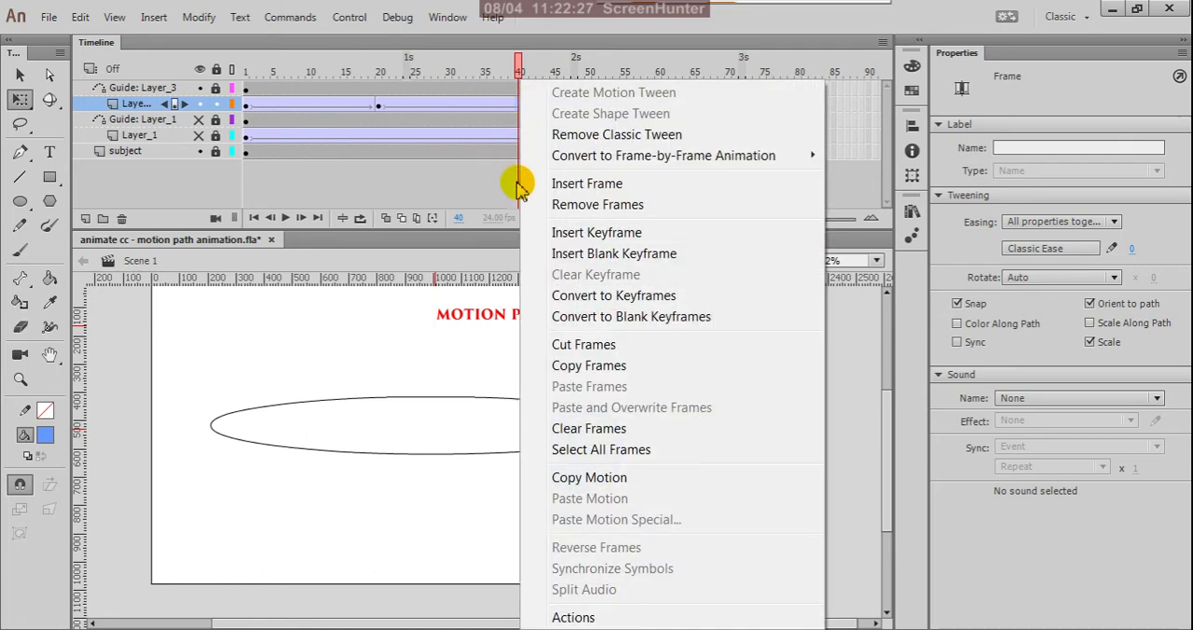
pyautogui.click(568, 235)
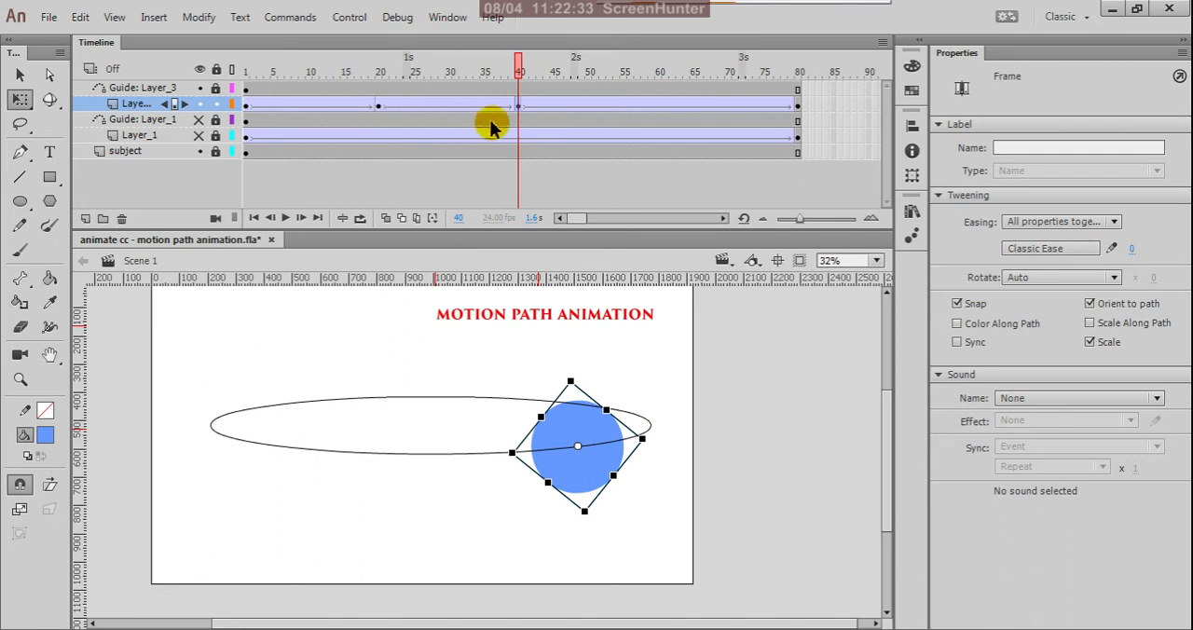
# Copy the Layer_3 keyframe at frame 20.
pyautogui.click(379, 106)
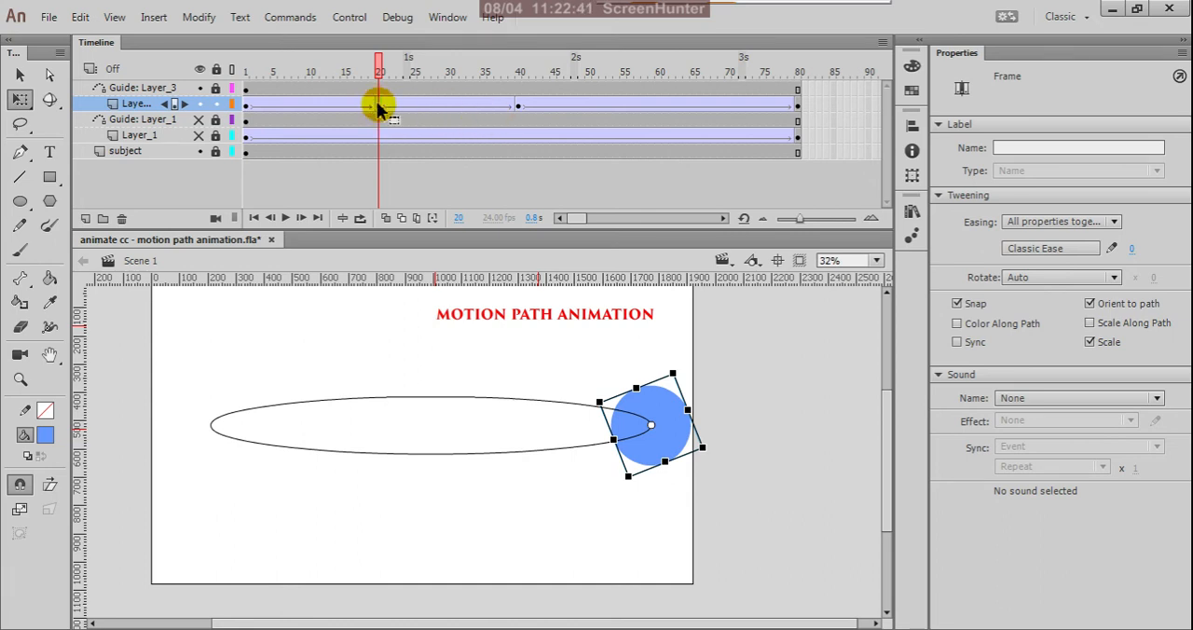
pyautogui.rightClick(379, 106)
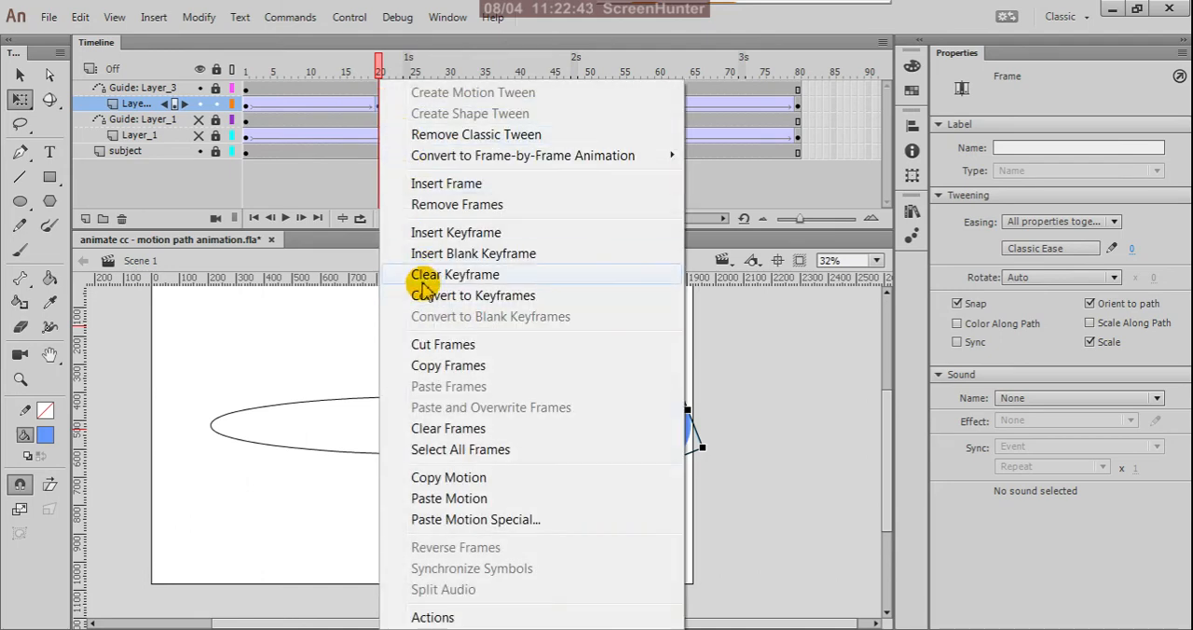
pyautogui.click(410, 365)
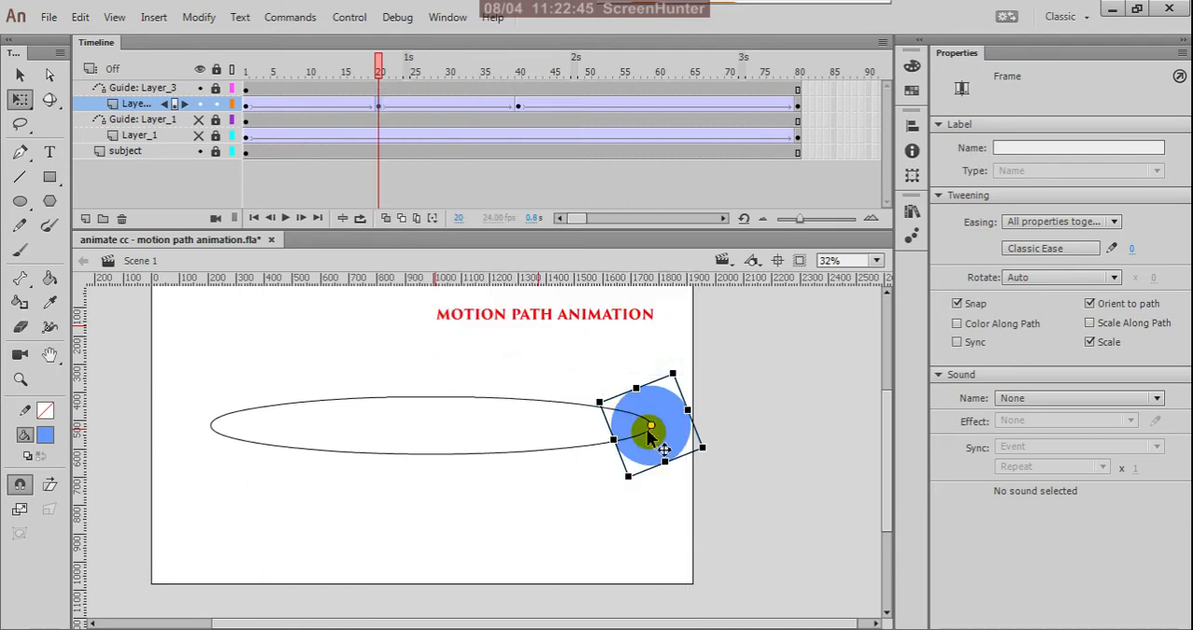
# At frame 40, place the circle on the oval's upper edge near X 1021, Y 416 and scale it down to about 270 px.
pyautogui.click(519, 108)
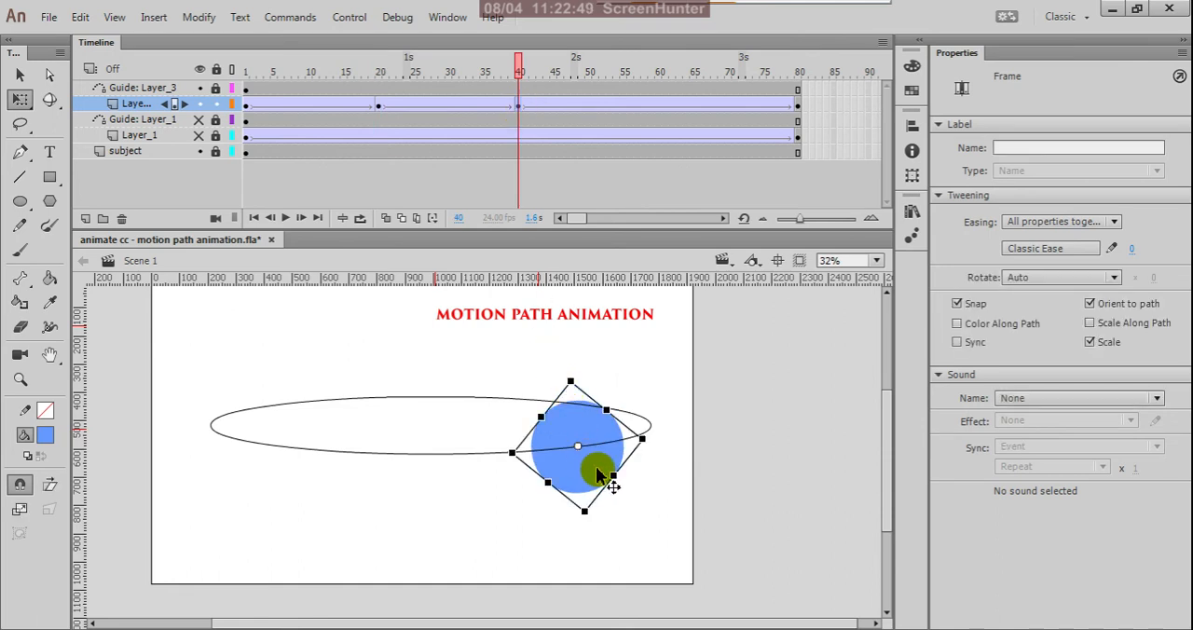
pyautogui.moveTo(581, 469); pyautogui.dragTo(459, 421)
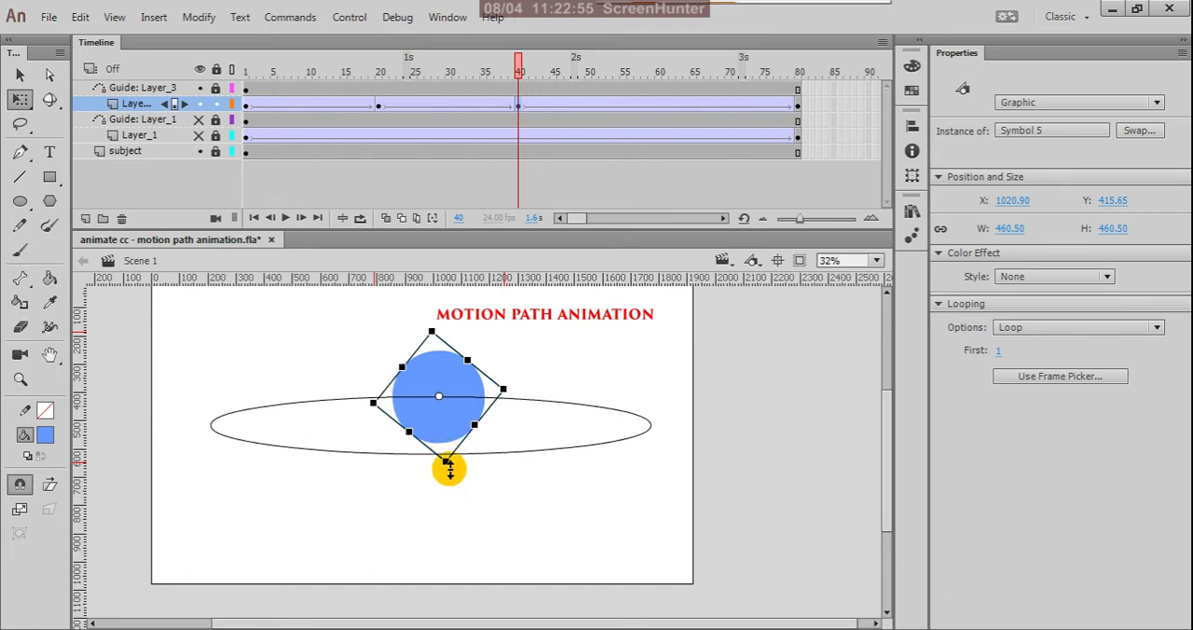
pyautogui.moveTo(448, 463); pyautogui.dragTo(442, 440)
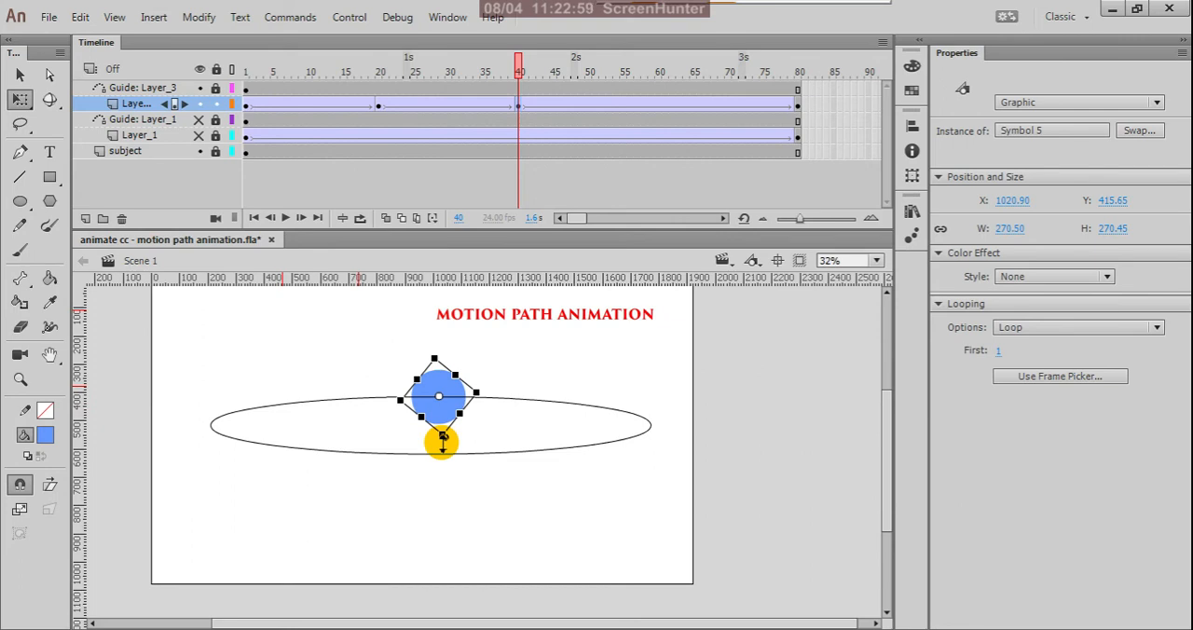
pyautogui.moveTo(520, 65); pyautogui.dragTo(522, 205)
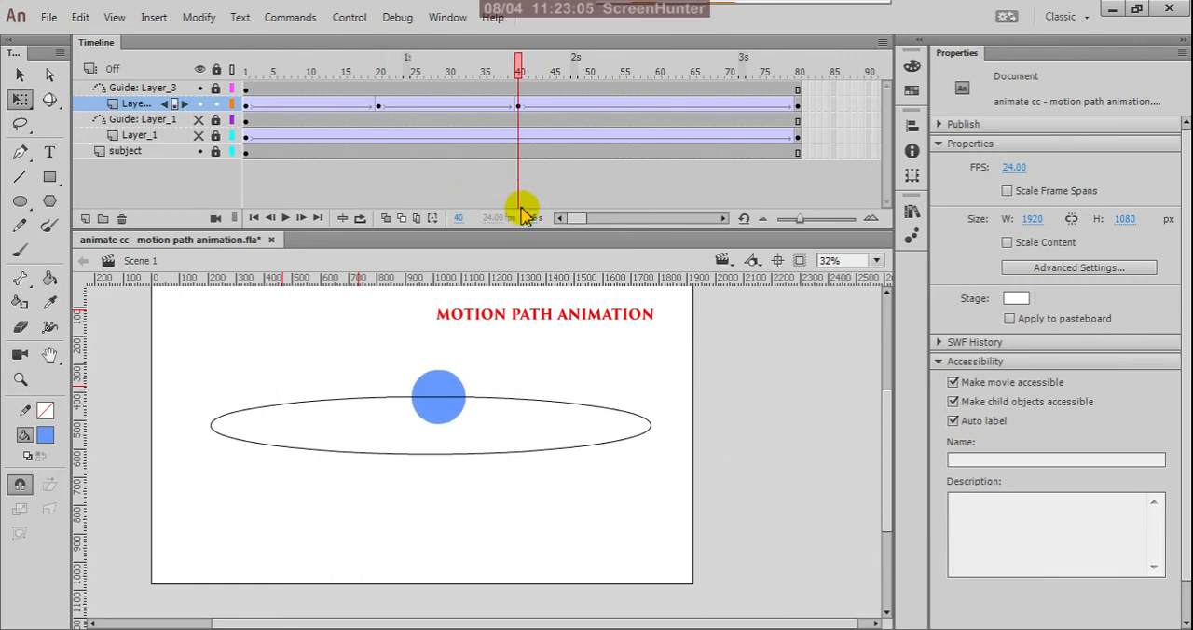
# Copy the Layer_3 keyframe at frame 20 and paste it at frame 60 of the same layer.
pyautogui.click(657, 107)
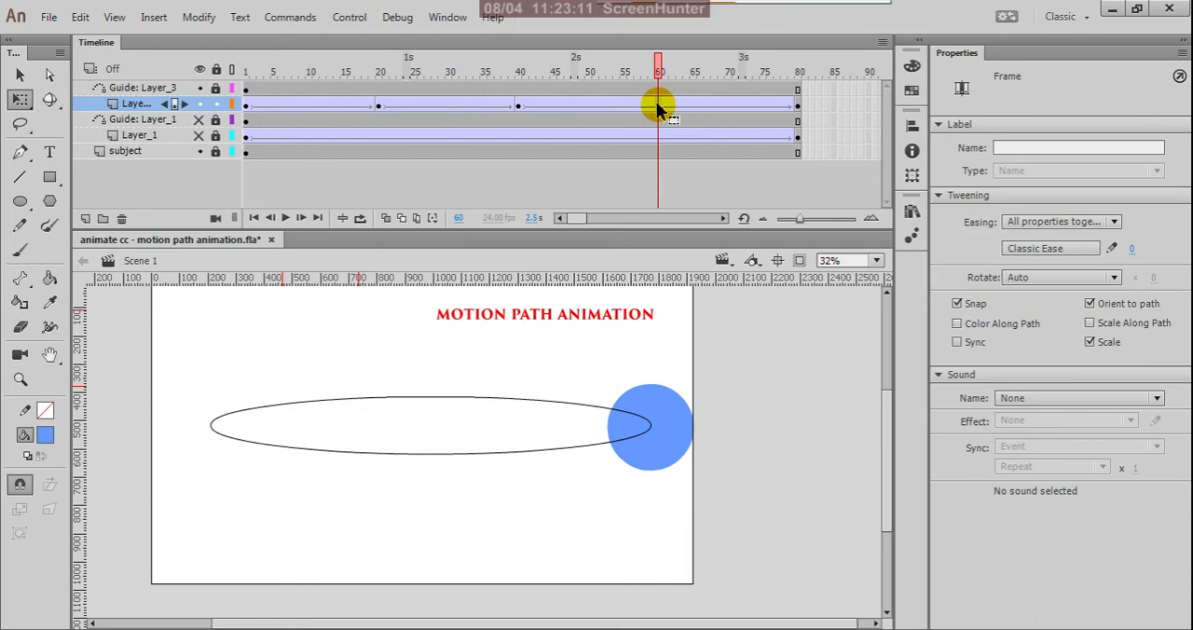
pyautogui.click(378, 107)
pyautogui.rightClick(378, 107)
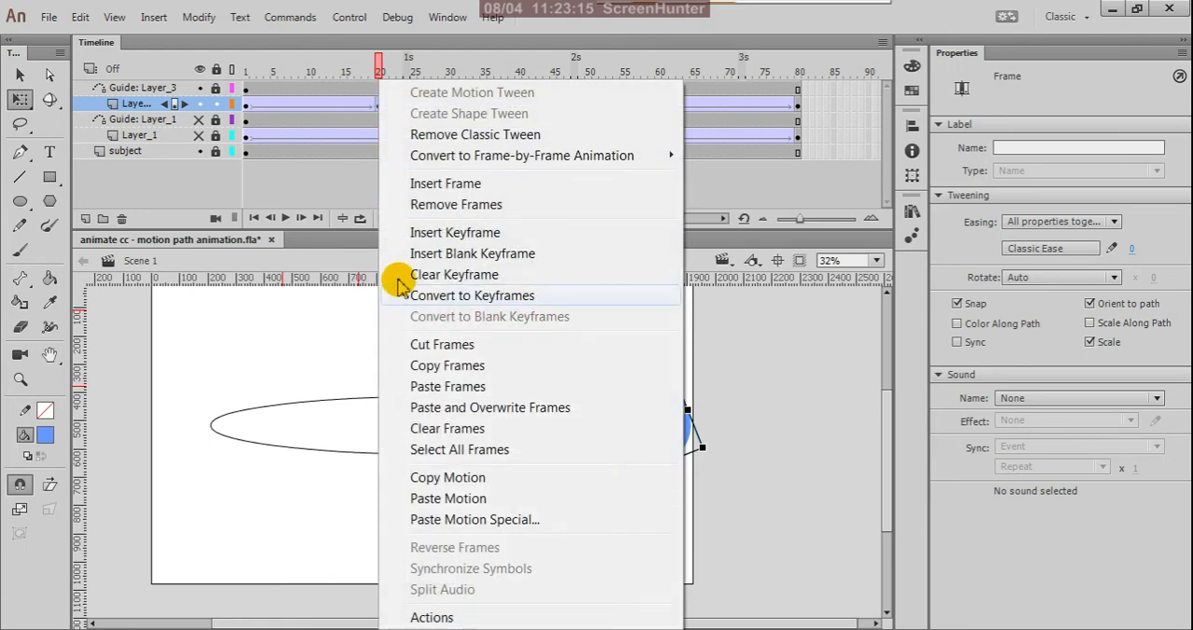
pyautogui.click(416, 368)
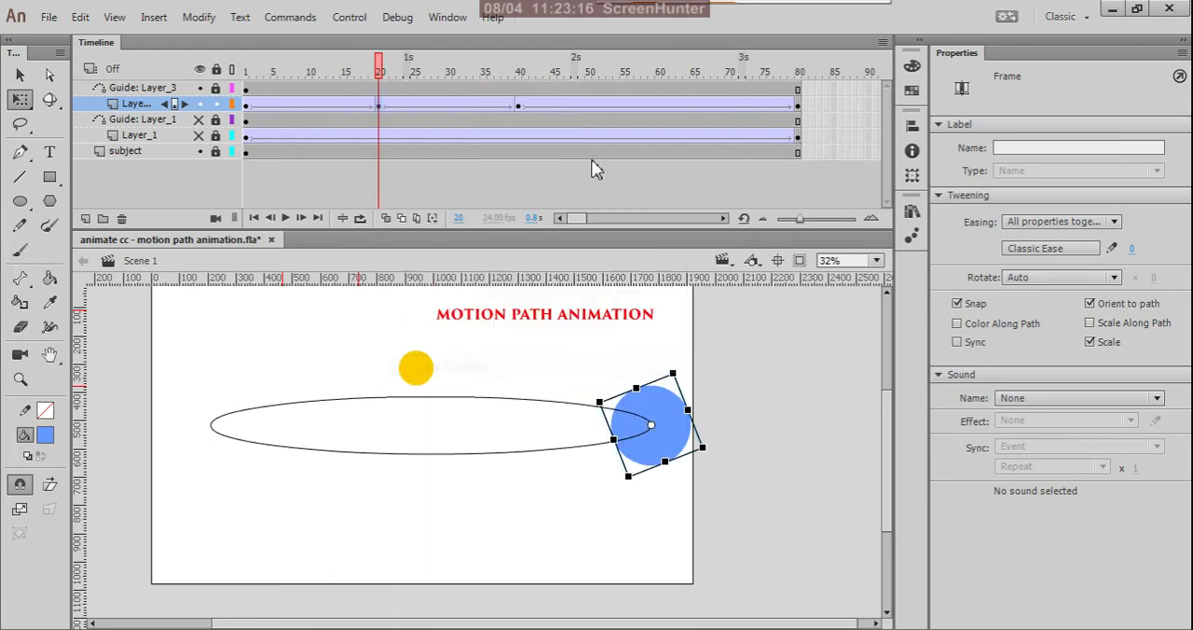
pyautogui.click(659, 109)
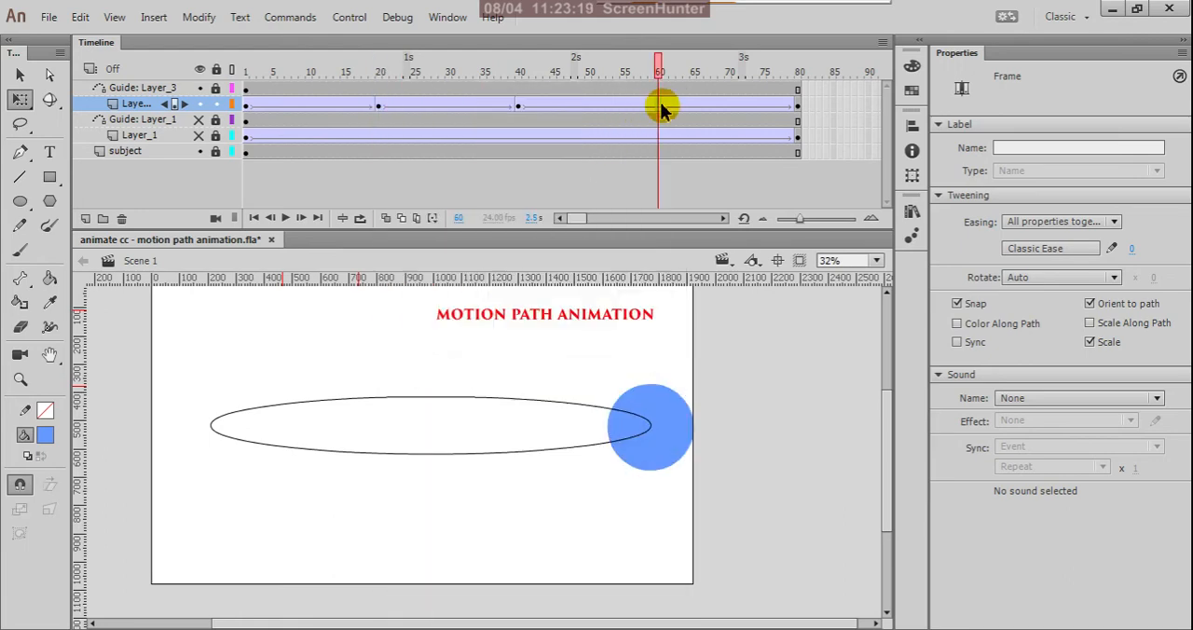
pyautogui.rightClick(660, 109)
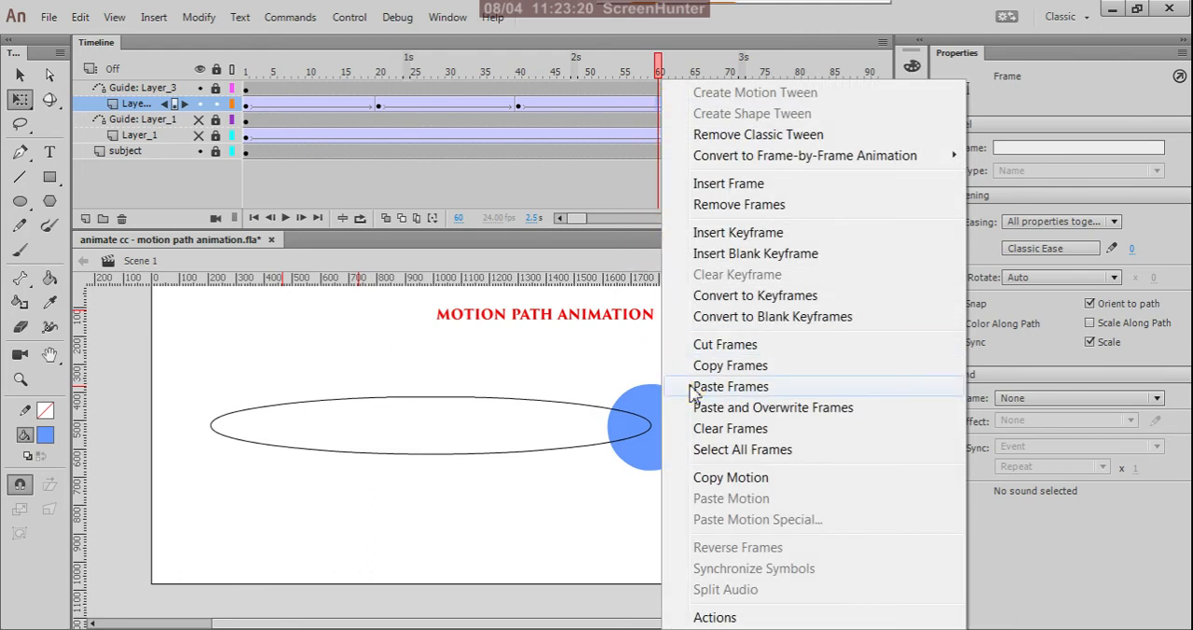
pyautogui.click(730, 386)
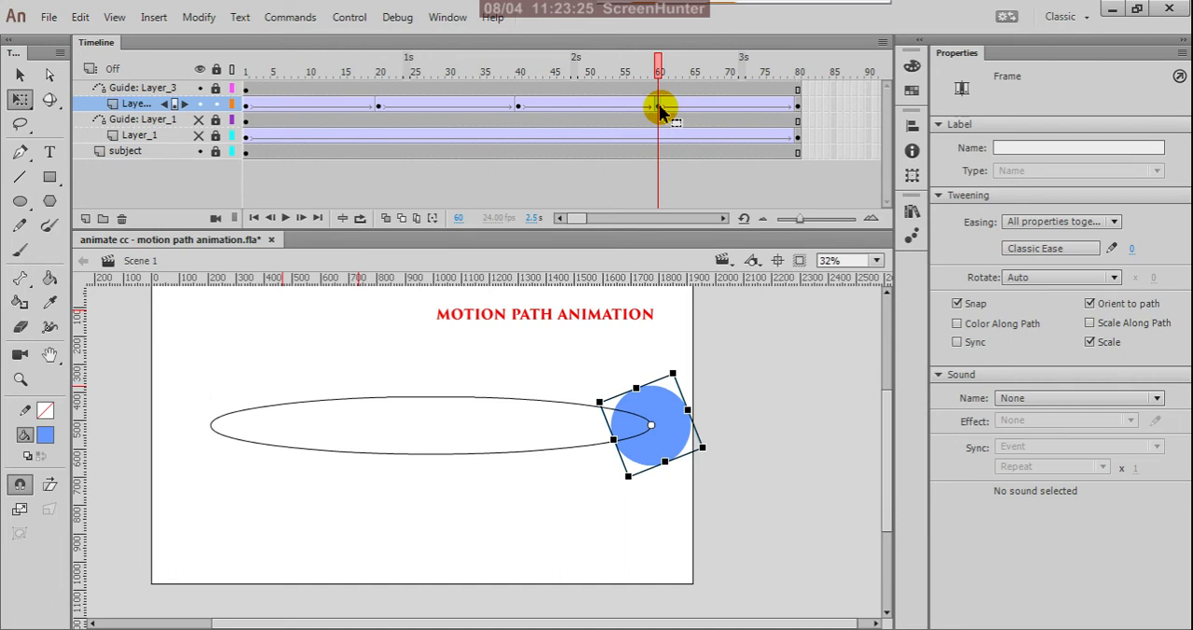
# Shift the circle at frame 60 horizontally until its center sits on the oval's left end.
pyautogui.hotkey('shift', 'Left')
pyautogui.hotkey('shift', 'Left')
pyautogui.hotkey('shift', 'Left')
pyautogui.hotkey('shift', 'Left')
pyautogui.hotkey('shift', 'Left')
pyautogui.hotkey('shift', 'Left')
pyautogui.hotkey('shift', 'Left')
pyautogui.hotkey('shift', 'Left')
pyautogui.hotkey('shift', 'Left')
pyautogui.hotkey('shift', 'Left')
pyautogui.hotkey('shift', 'Left')
pyautogui.hotkey('shift', 'Left')
pyautogui.hotkey('shift', 'Left')
pyautogui.hotkey('shift', 'Left')
pyautogui.hotkey('shift', 'Left')
pyautogui.hotkey('shift', 'Left')
pyautogui.hotkey('shift', 'Left')
pyautogui.hotkey('shift', 'Left')
pyautogui.hotkey('shift', 'Left')
pyautogui.hotkey('shift', 'Left')
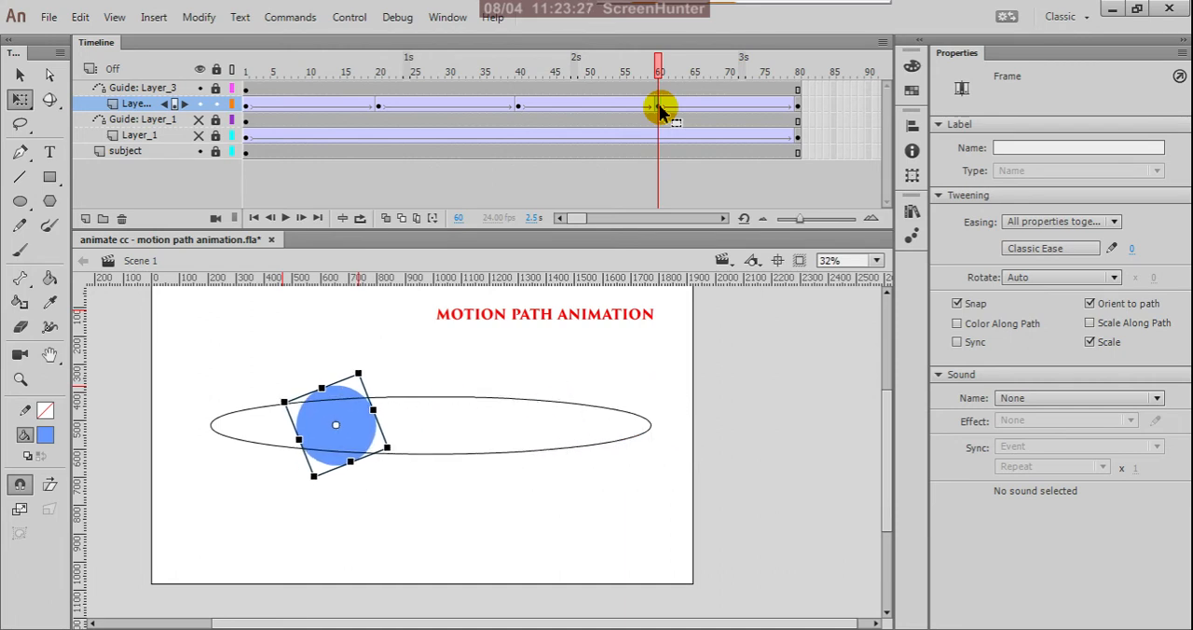
pyautogui.hotkey('shift', 'Left')
pyautogui.hotkey('shift', 'Left')
pyautogui.hotkey('shift', 'Left')
pyautogui.hotkey('shift', 'Left')
pyautogui.hotkey('shift', 'Left')
pyautogui.hotkey('shift', 'Left')
pyautogui.hotkey('shift', 'Left')
pyautogui.hotkey('shift', 'Left')
pyautogui.hotkey('shift', 'Left')
pyautogui.hotkey('shift', 'Left')
pyautogui.hotkey('shift', 'Left')
pyautogui.hotkey('shift', 'Left')
pyautogui.hotkey('shift', 'Left')
pyautogui.press('Left')
pyautogui.press('Left')
pyautogui.press('Left')
pyautogui.press('Left')
pyautogui.press('Left')
pyautogui.press('Left')
pyautogui.press('Left')
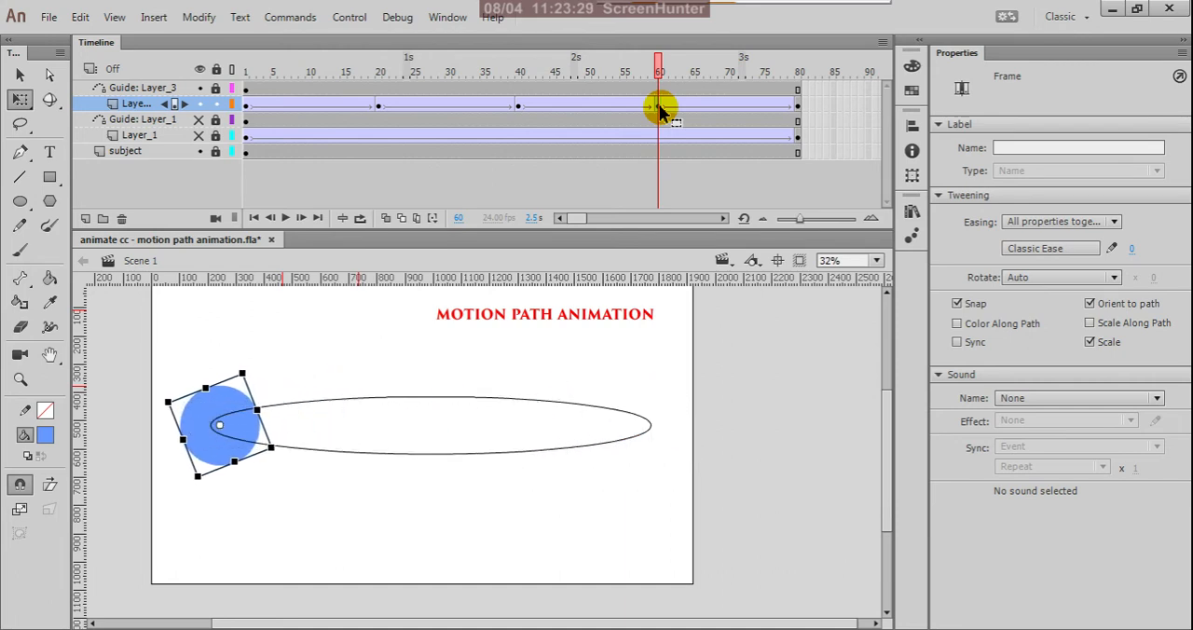
pyautogui.press('Left')
pyautogui.press('Left')
pyautogui.press('Left')
pyautogui.press('Left')
pyautogui.press('Left')
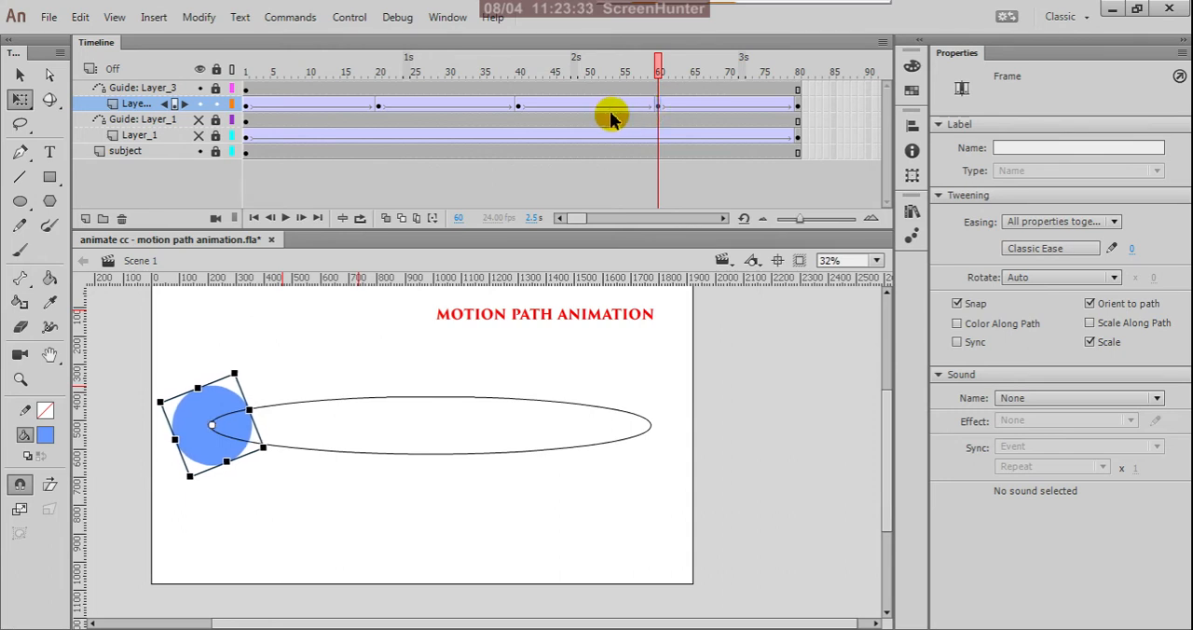
# Preview the circle's orbit over frames 1 to 80 on the timeline and test the movie.
pyautogui.click(618, 106)
pyautogui.moveTo(621, 76); pyautogui.dragTo(697, 228)
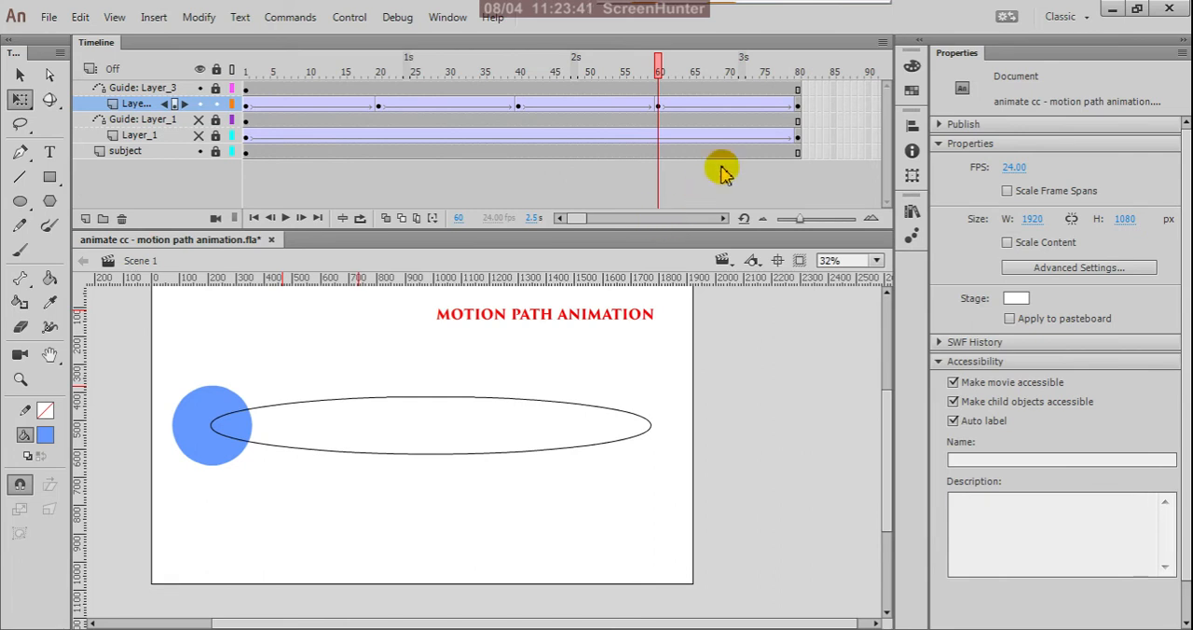
pyautogui.click(798, 106)
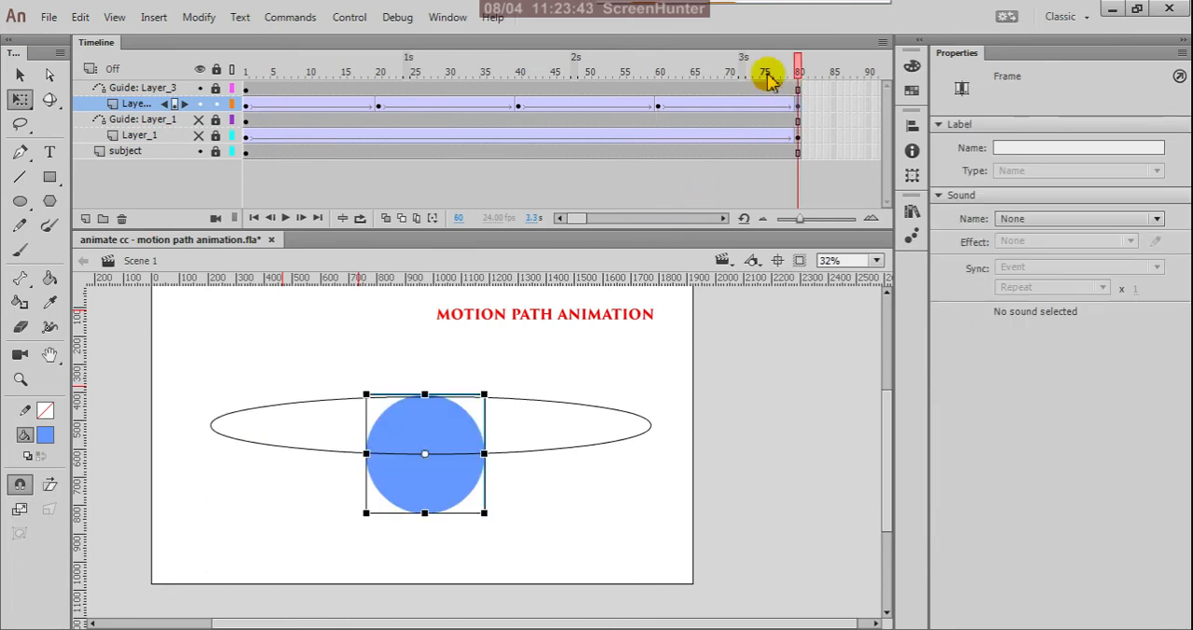
pyautogui.moveTo(801, 76); pyautogui.dragTo(207, 77)
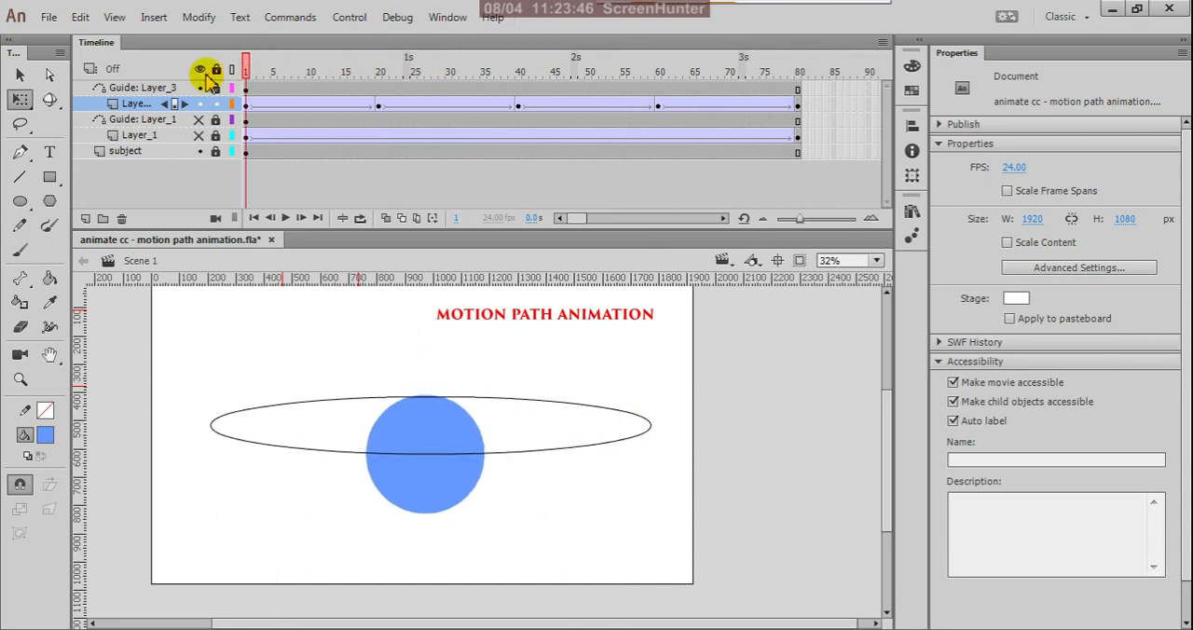
pyautogui.click(286, 218)
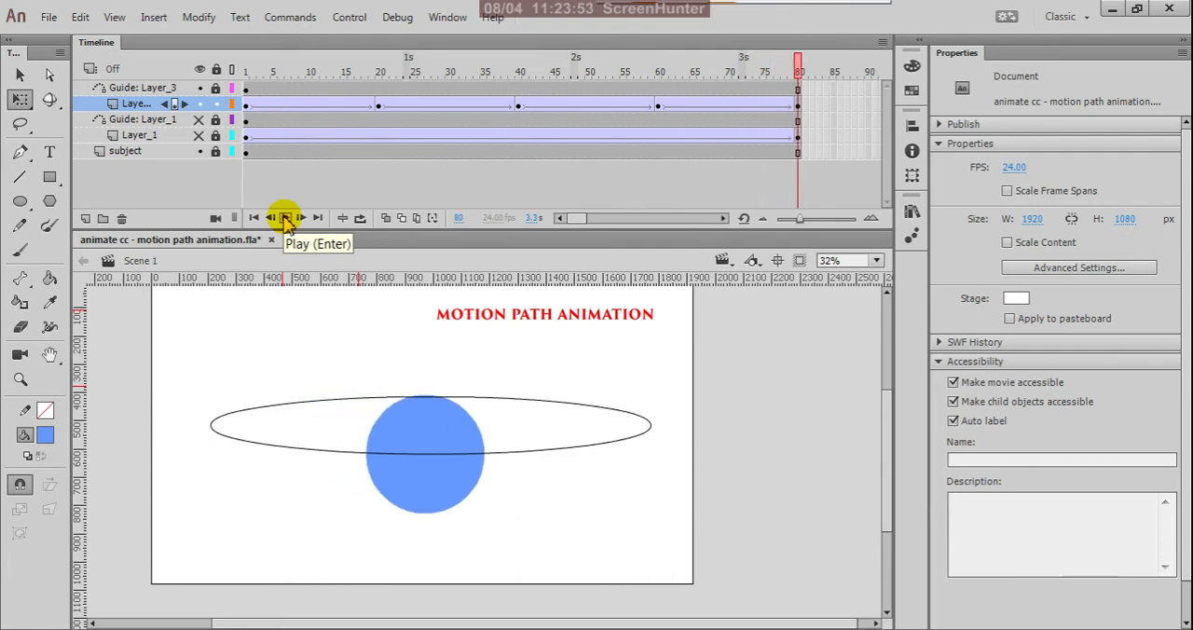
pyautogui.hotkey('ctrl', 'Return')
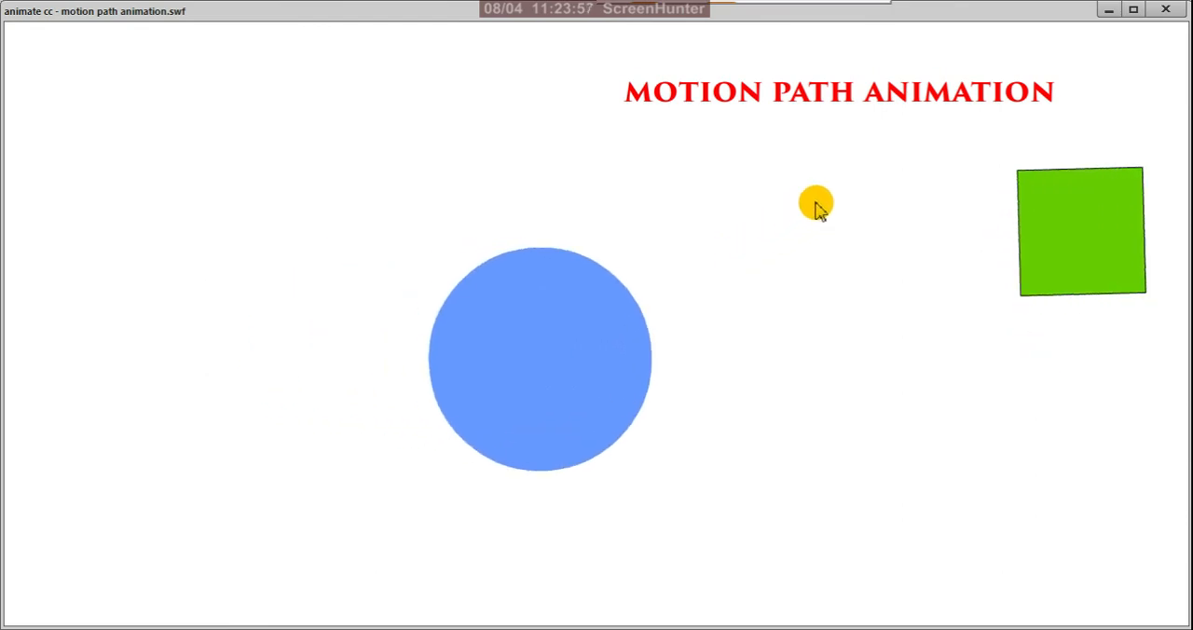
pyautogui.click(1164, 10)
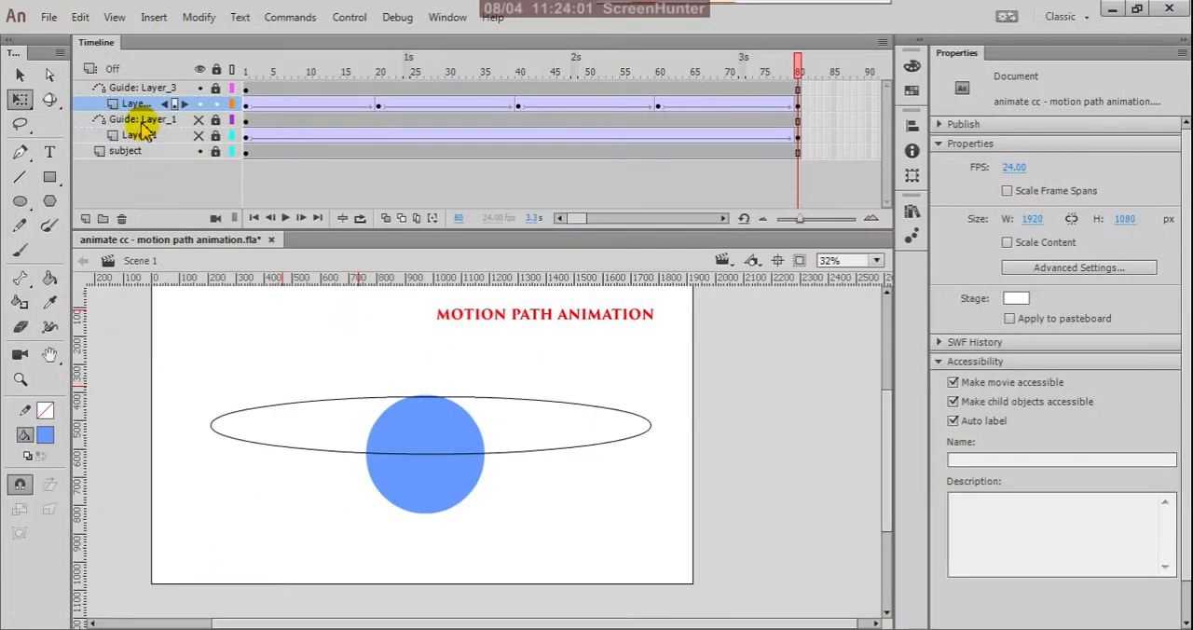
# Delete the Guide: Layer_1 and Layer_1 layers, and test the movie.
pyautogui.click(142, 121)
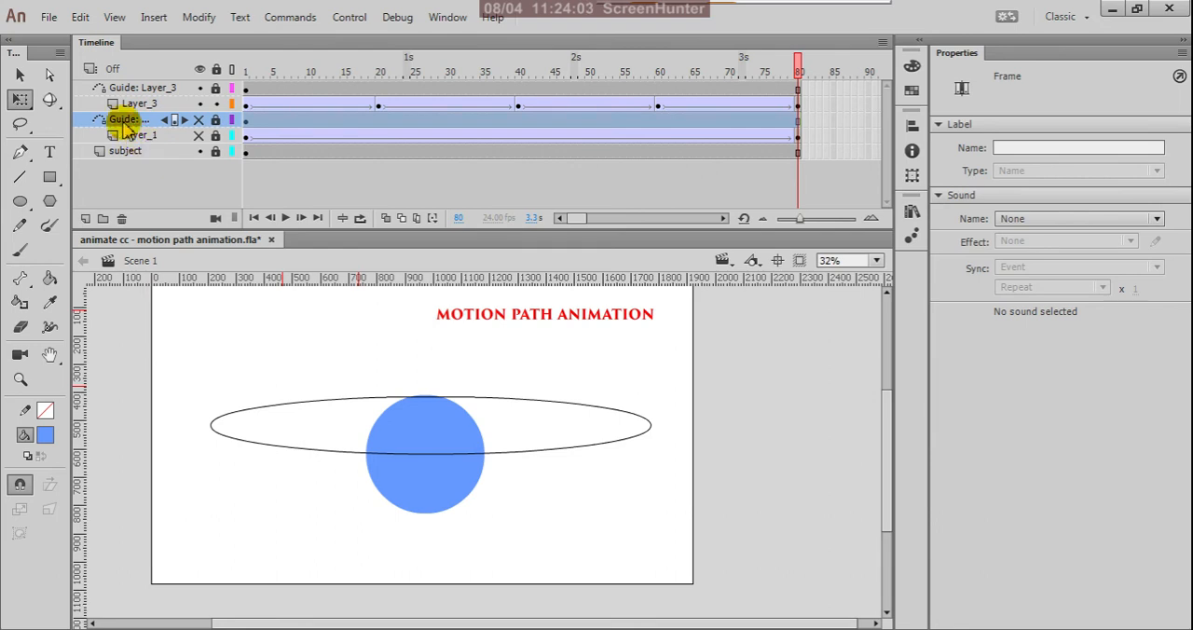
pyautogui.rightClick(127, 126)
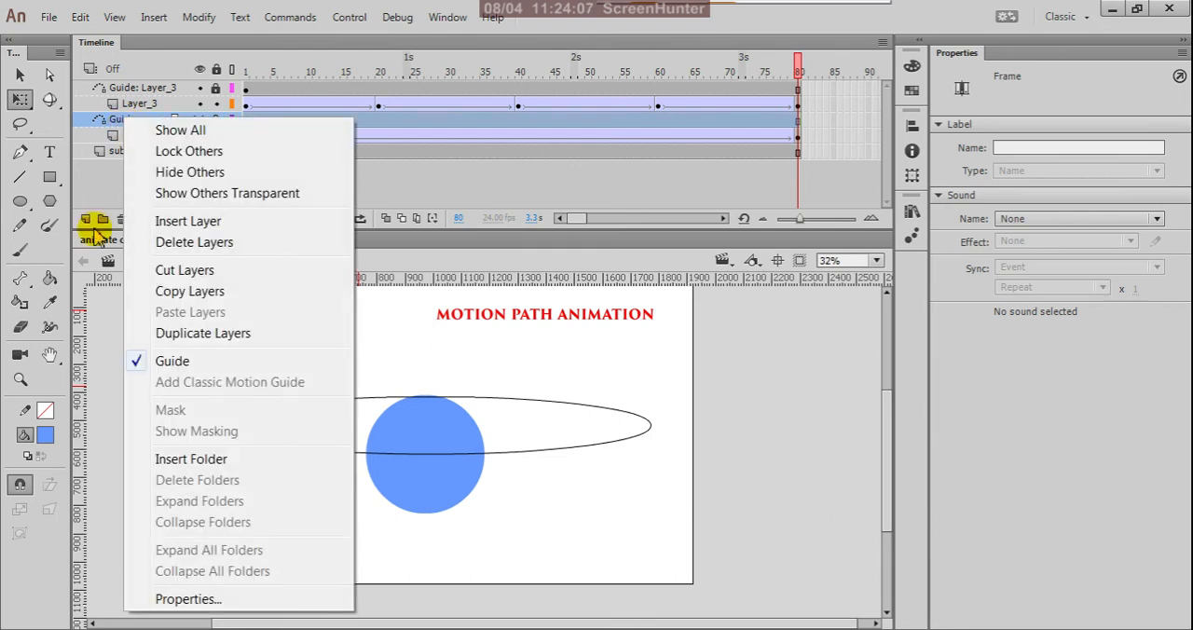
pyautogui.click(102, 182)
pyautogui.click(139, 135)
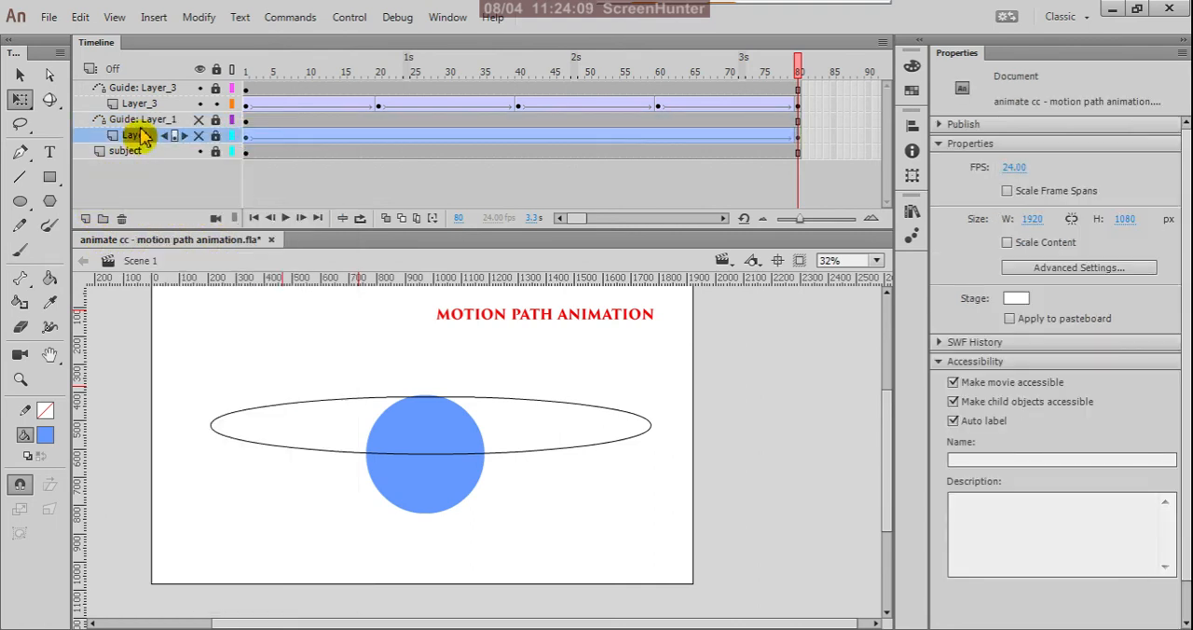
pyautogui.keyDown('shift'); pyautogui.click(147, 121); pyautogui.keyUp('shift')
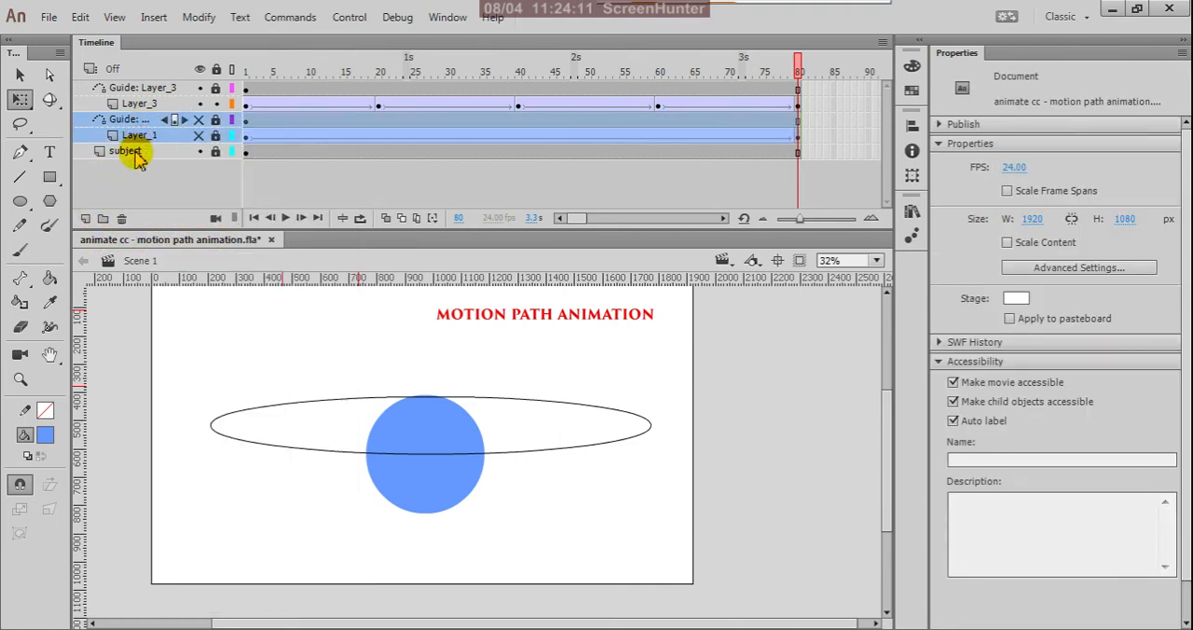
pyautogui.click(121, 218)
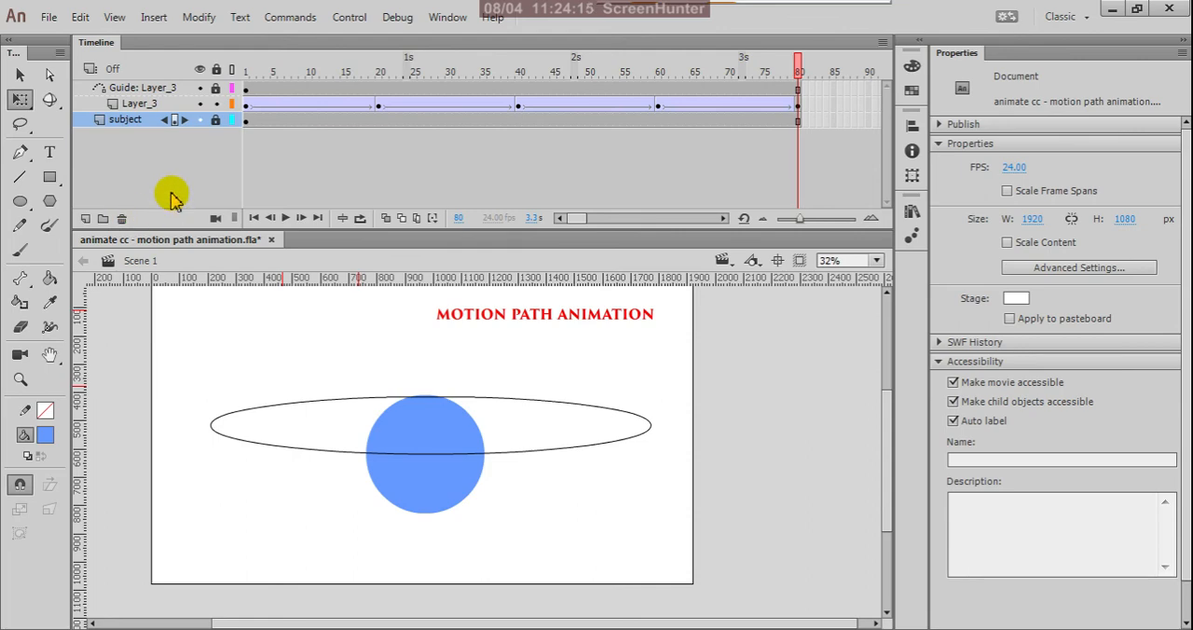
pyautogui.hotkey('ctrl', 'Return')
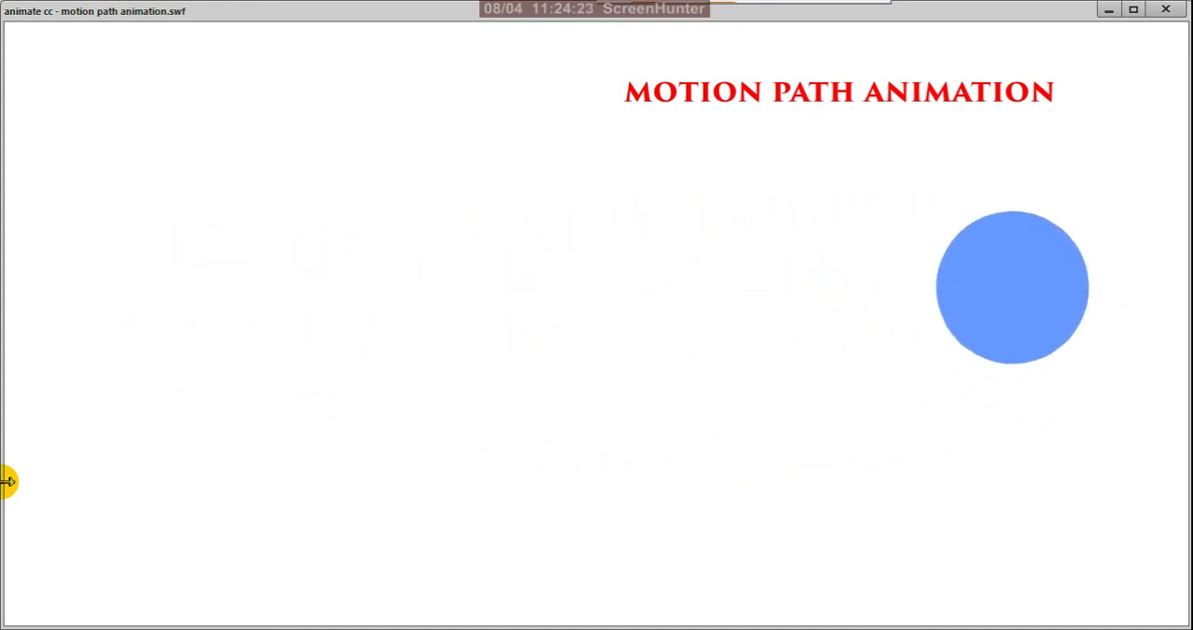
pyautogui.click(1167, 12)
# Examine the circle's position and size at the Layer_3 keyframes on frames 20, 40, 60, 80 and 1.
pyautogui.click(379, 108)
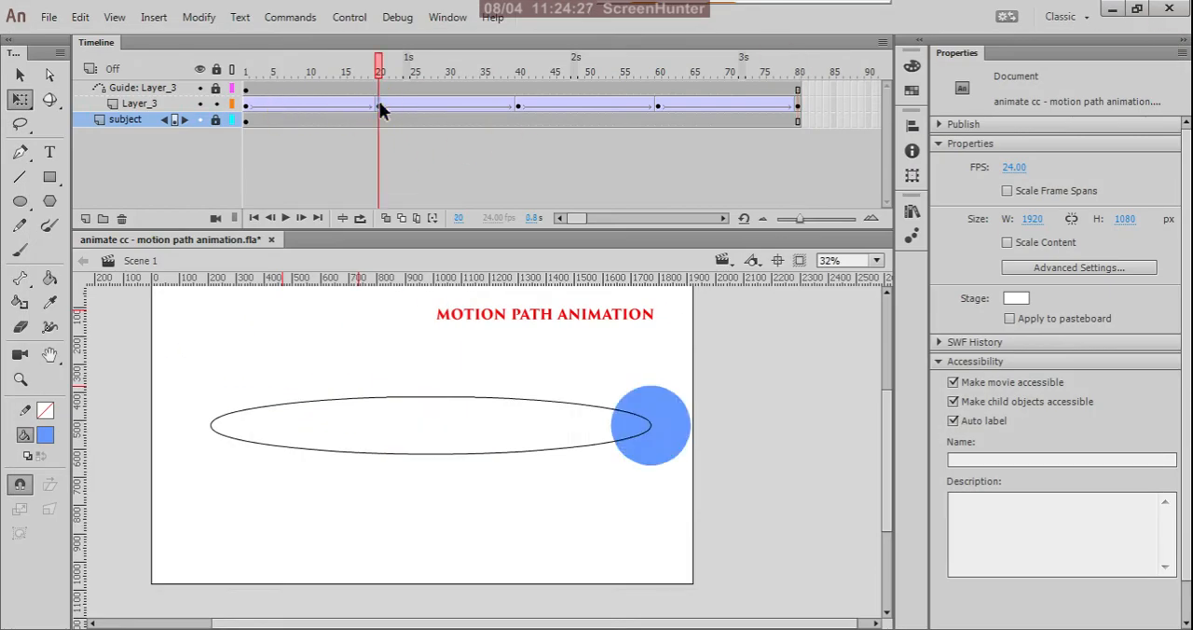
pyautogui.click(380, 108)
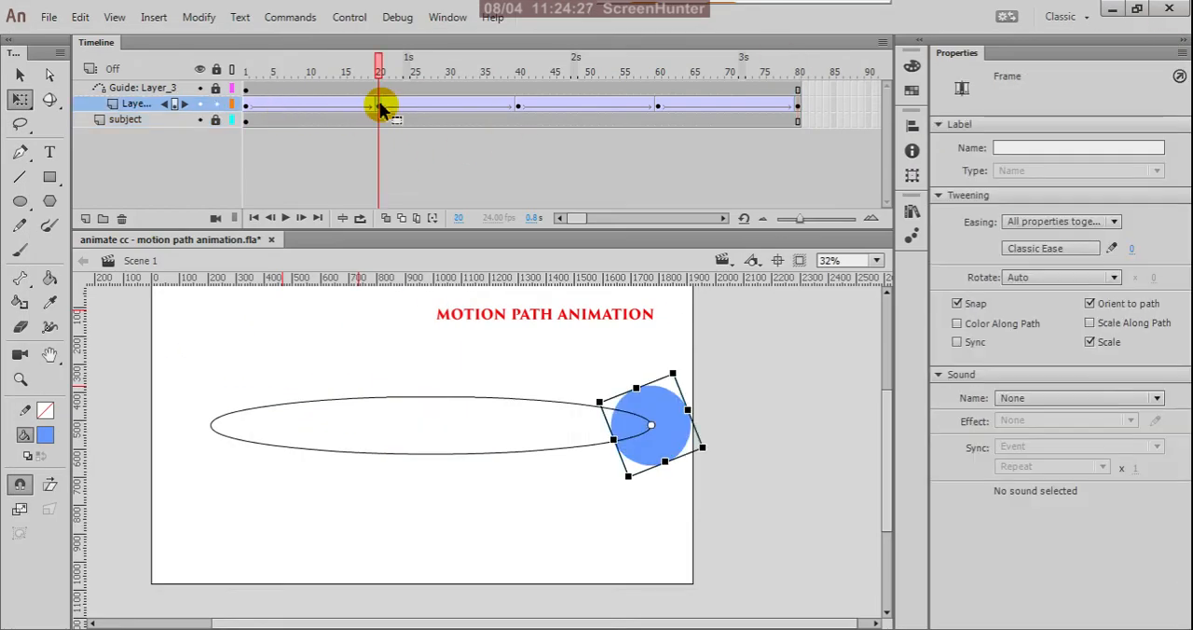
pyautogui.click(518, 108)
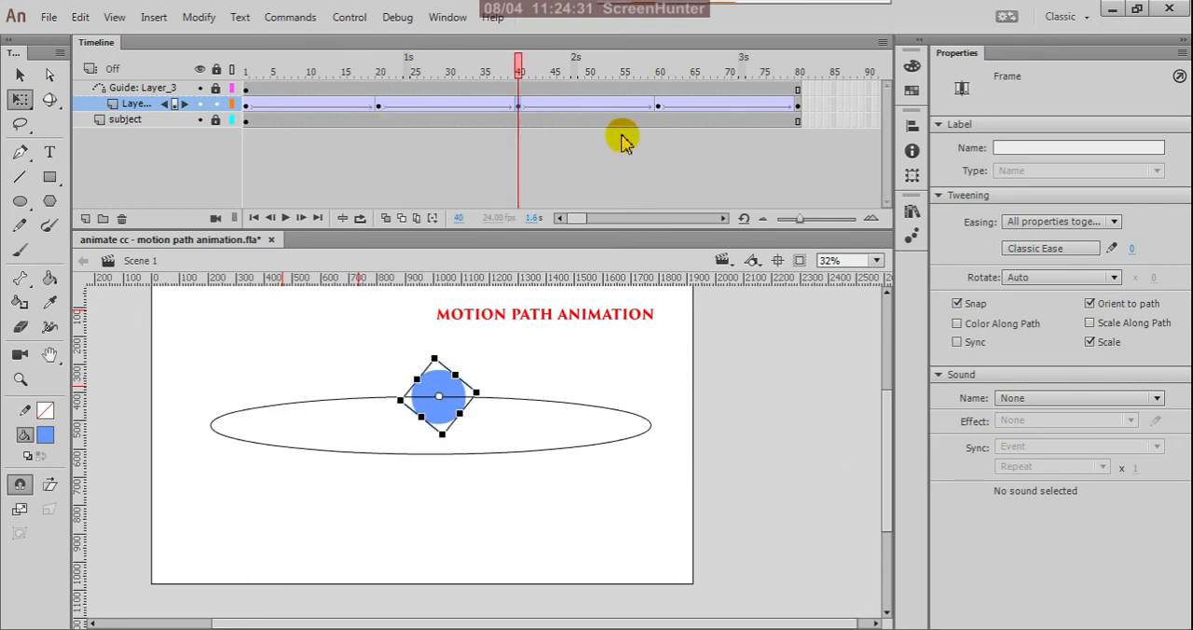
pyautogui.click(658, 107)
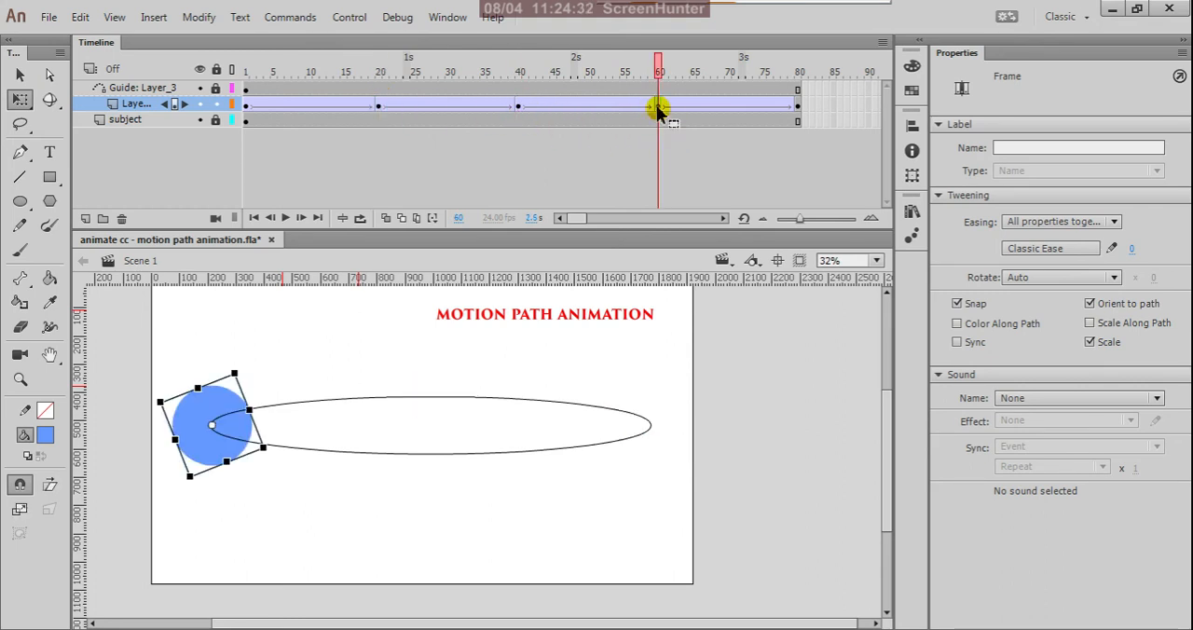
pyautogui.click(796, 108)
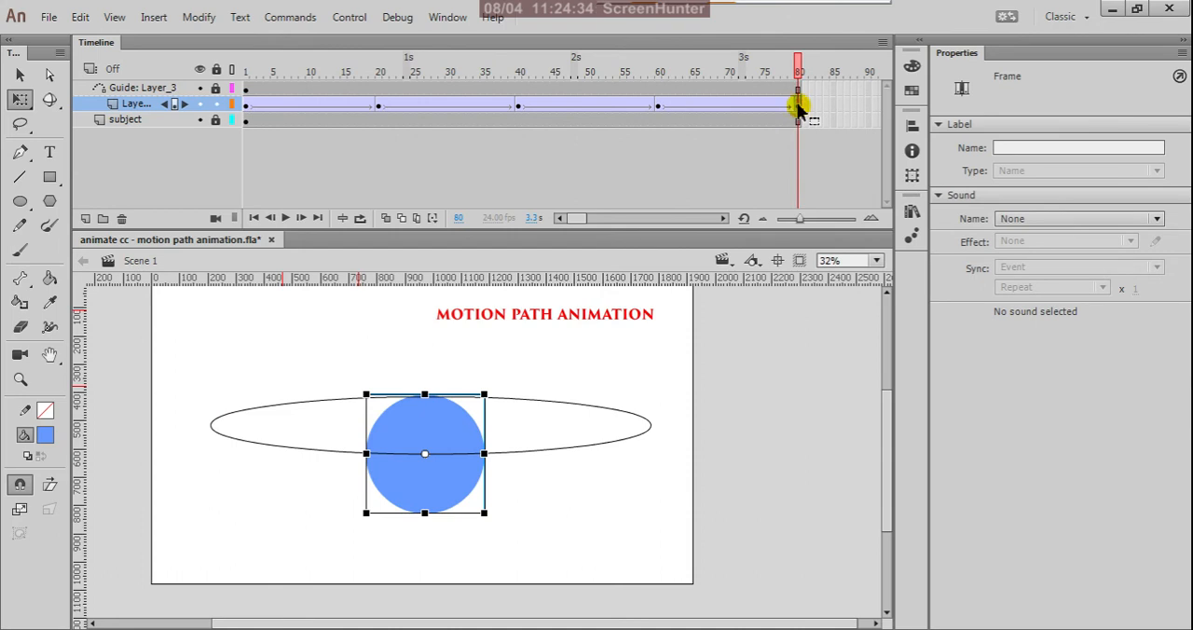
pyautogui.click(245, 105)
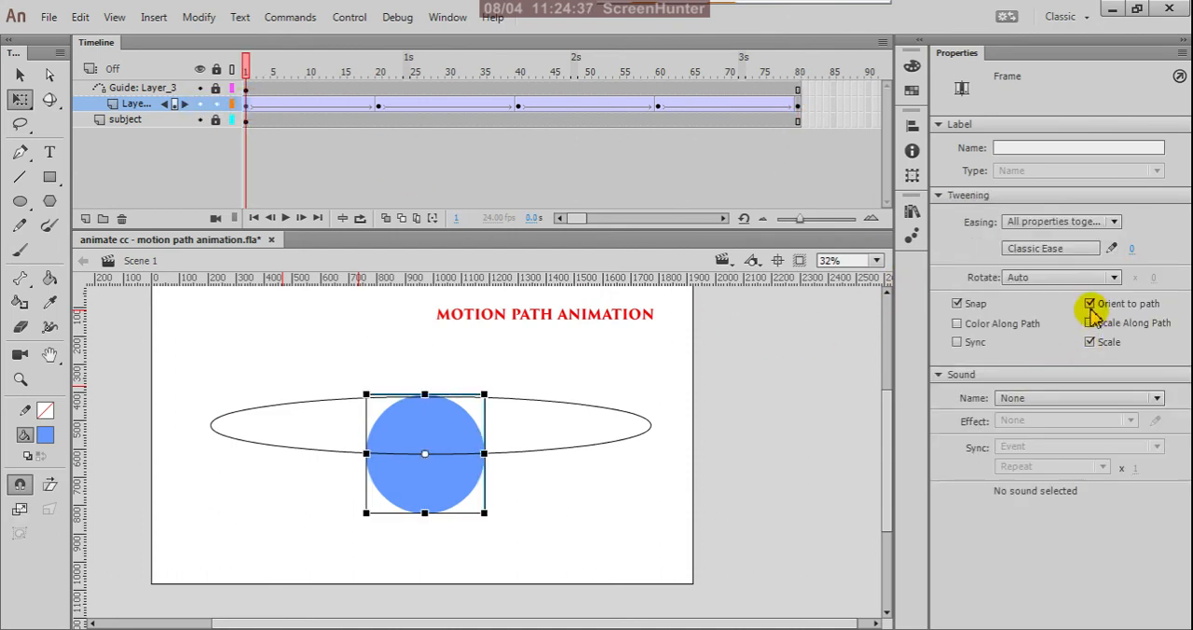
pyautogui.scroll(1, 434, 460)
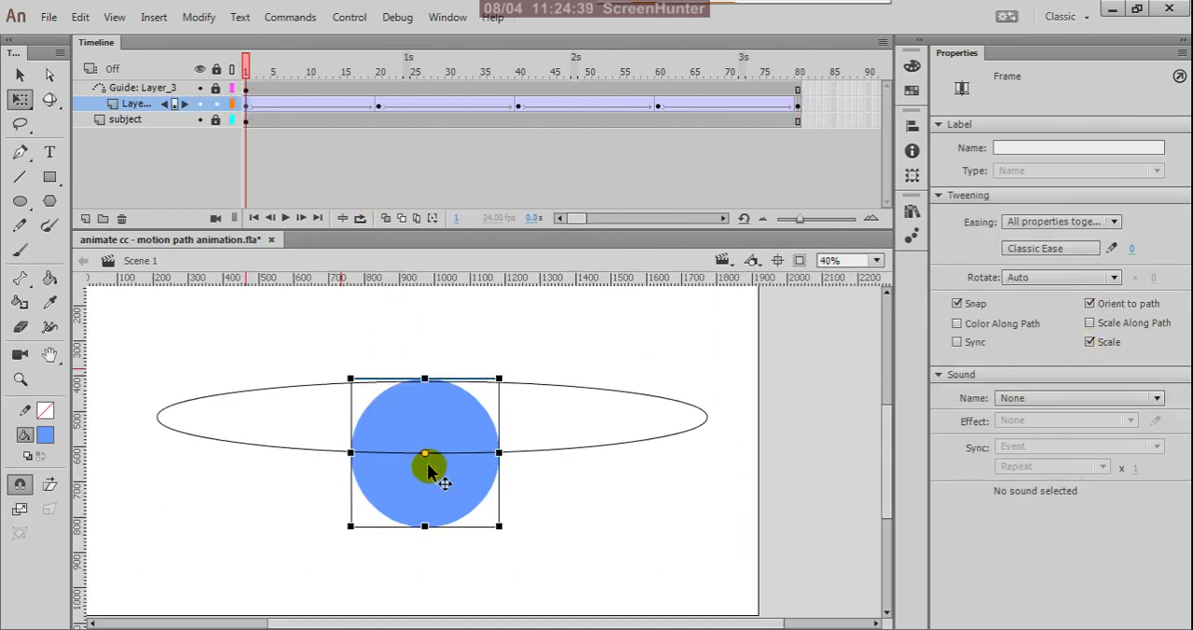
# Examine how the circle's center sits on the oval path at the keyframes on frames 20 and 40.
pyautogui.click(378, 108)
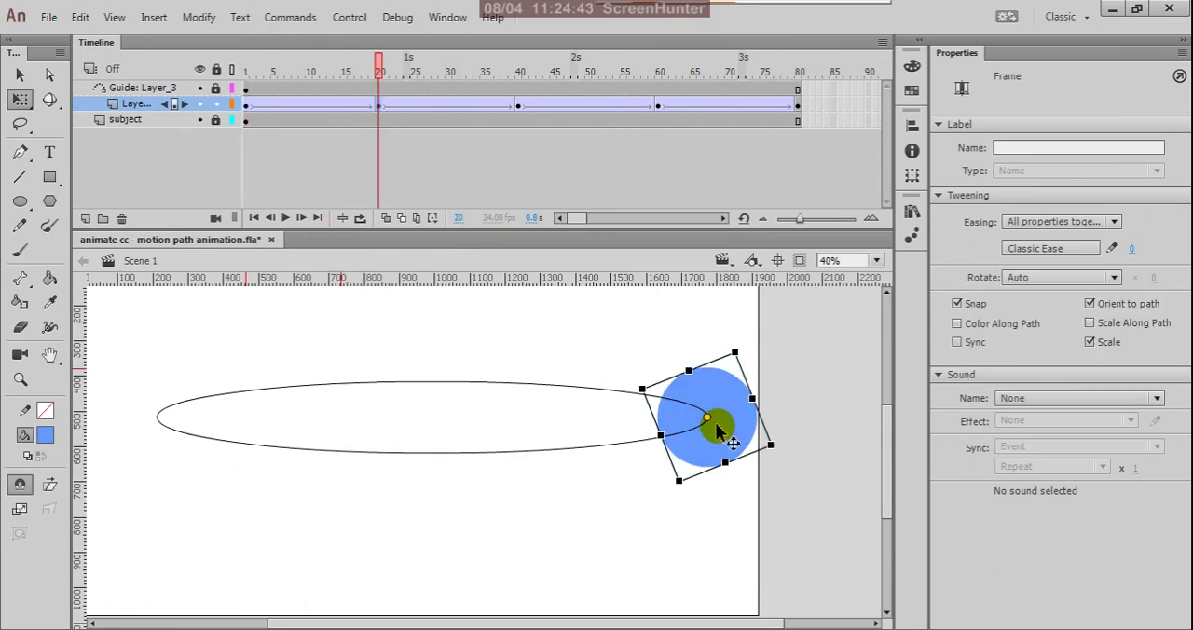
pyautogui.click(519, 109)
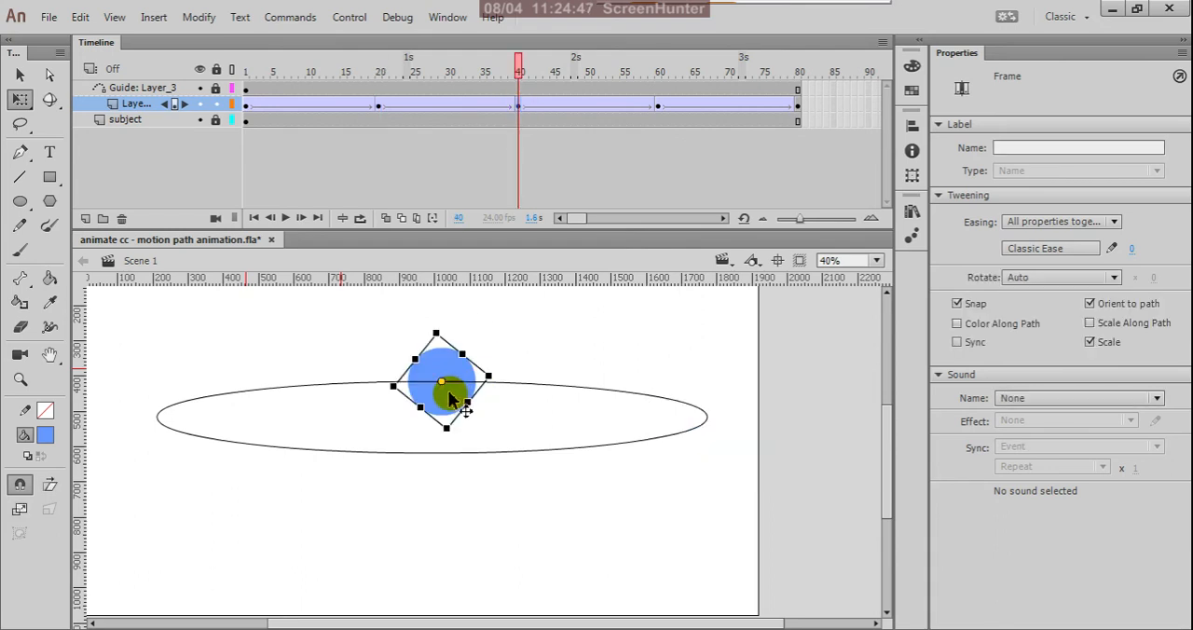
pyautogui.press('v')
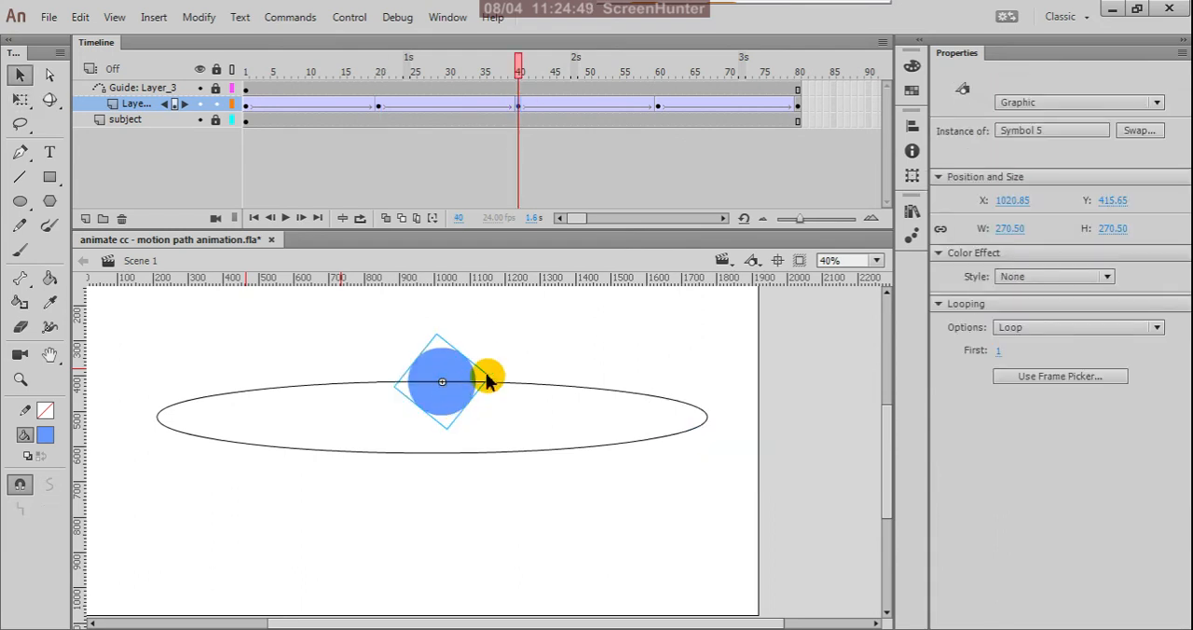
pyautogui.click(378, 108)
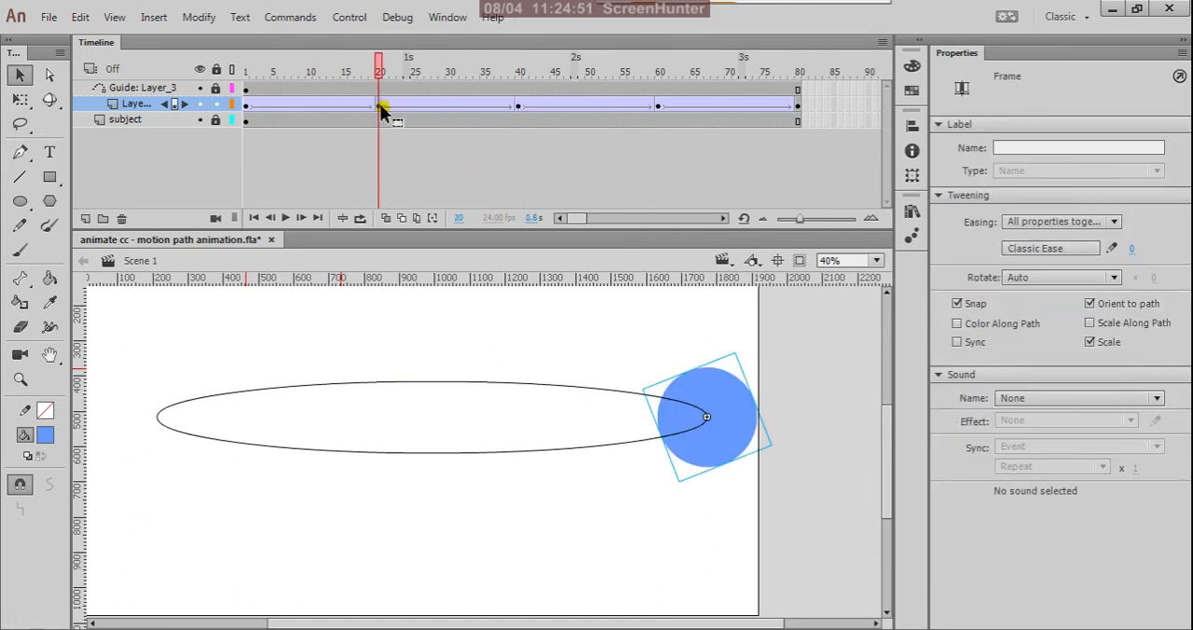
pyautogui.scroll(4, 705, 401)
pyautogui.scroll(-4, 759, 490)
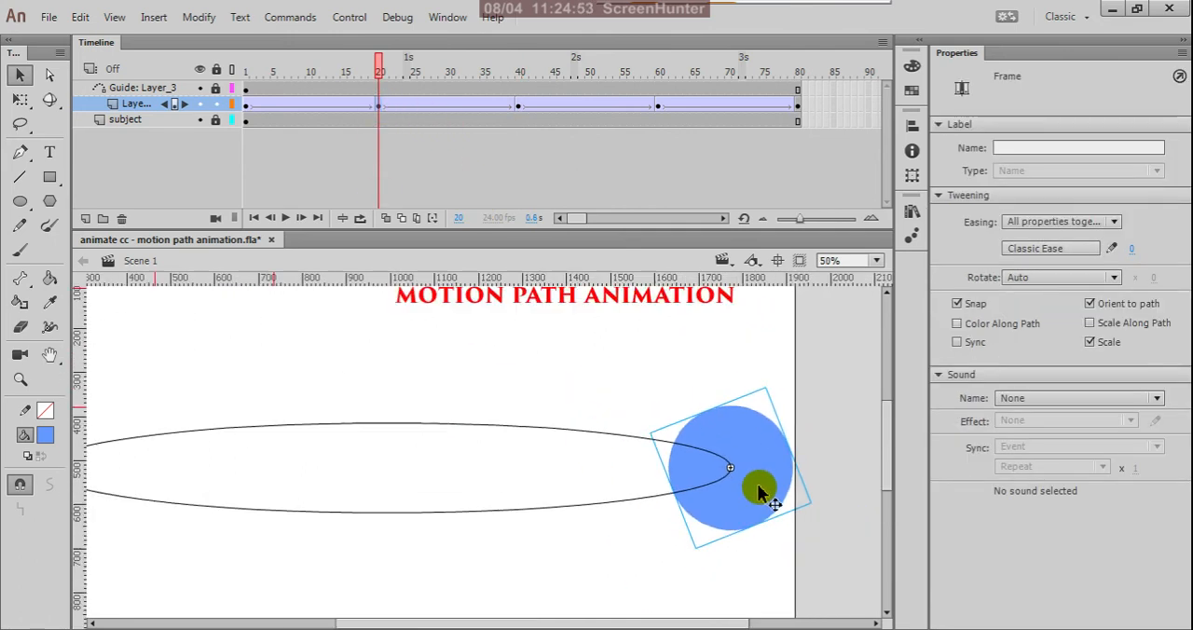
pyautogui.click(519, 110)
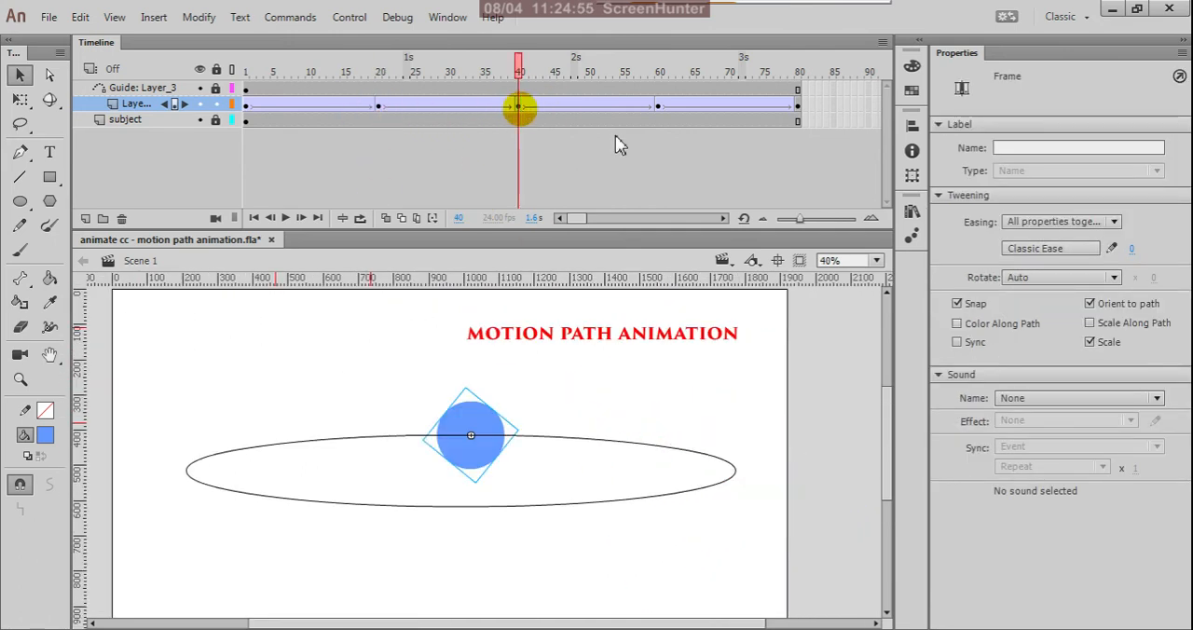
# Move the circle at frame 60 onto the leftmost point of the oval, at about X 212.5.
pyautogui.click(657, 109)
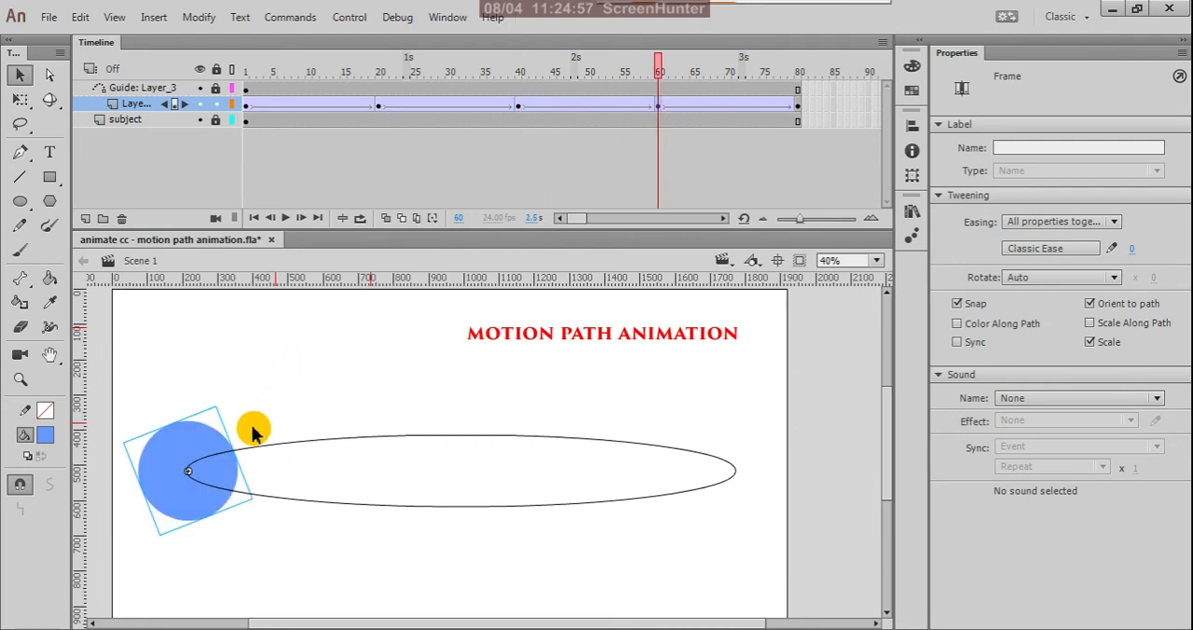
pyautogui.scroll(8, 182, 487)
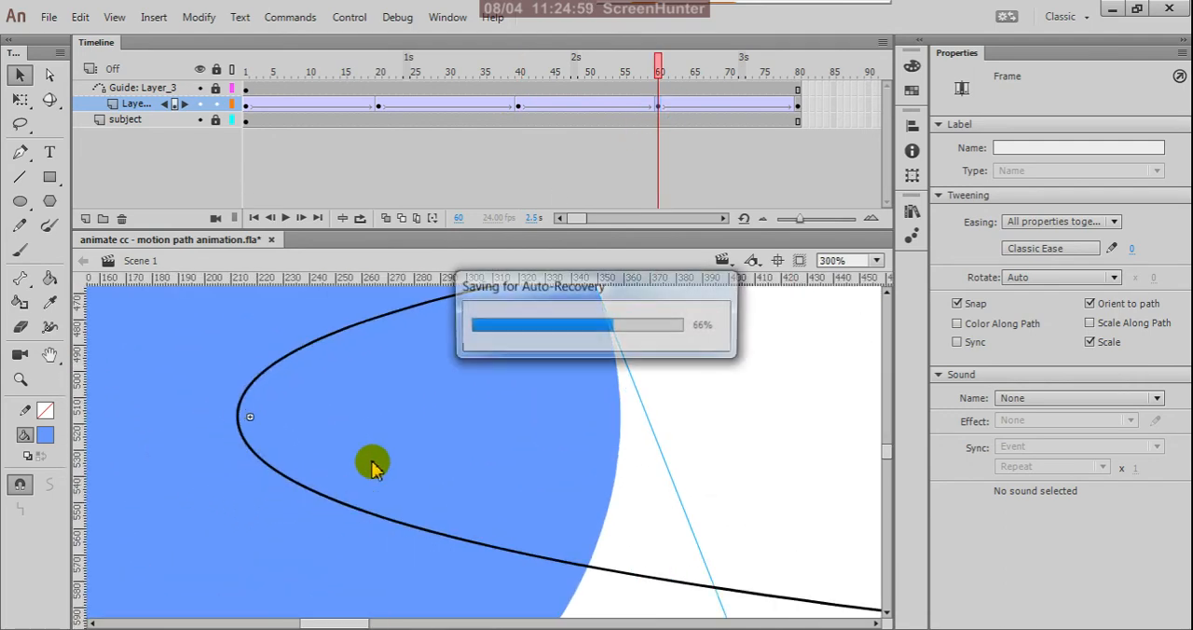
pyautogui.click(499, 403)
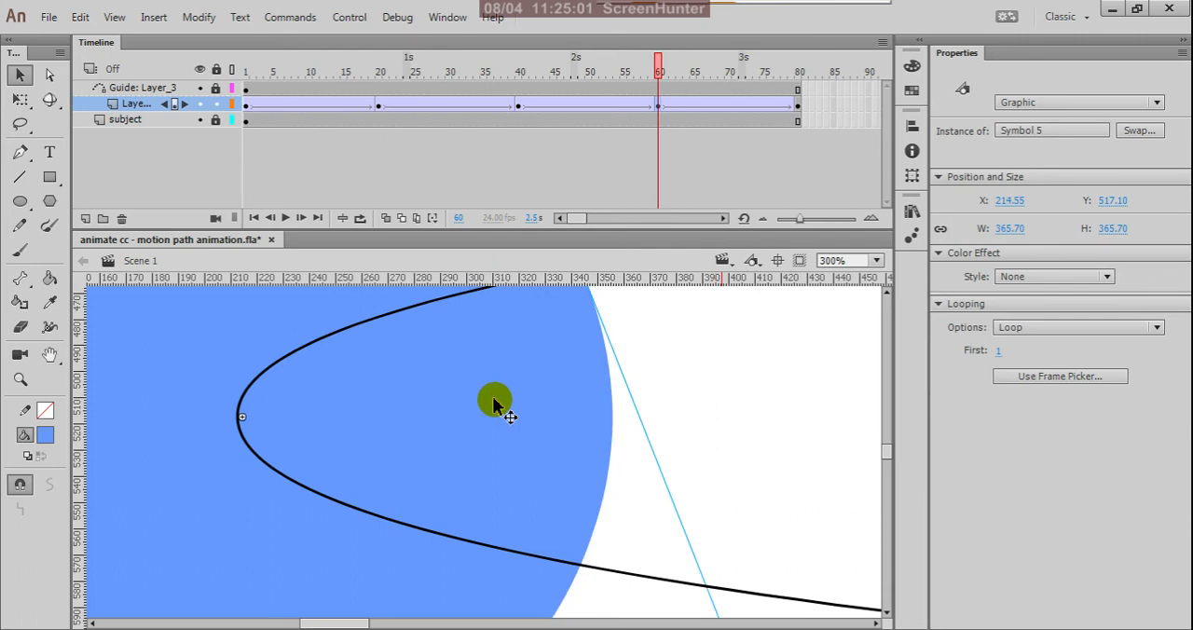
pyautogui.scroll(-3, 491, 395)
pyautogui.moveTo(482, 421); pyautogui.dragTo(474, 419)
pyautogui.scroll(-2, 474, 415)
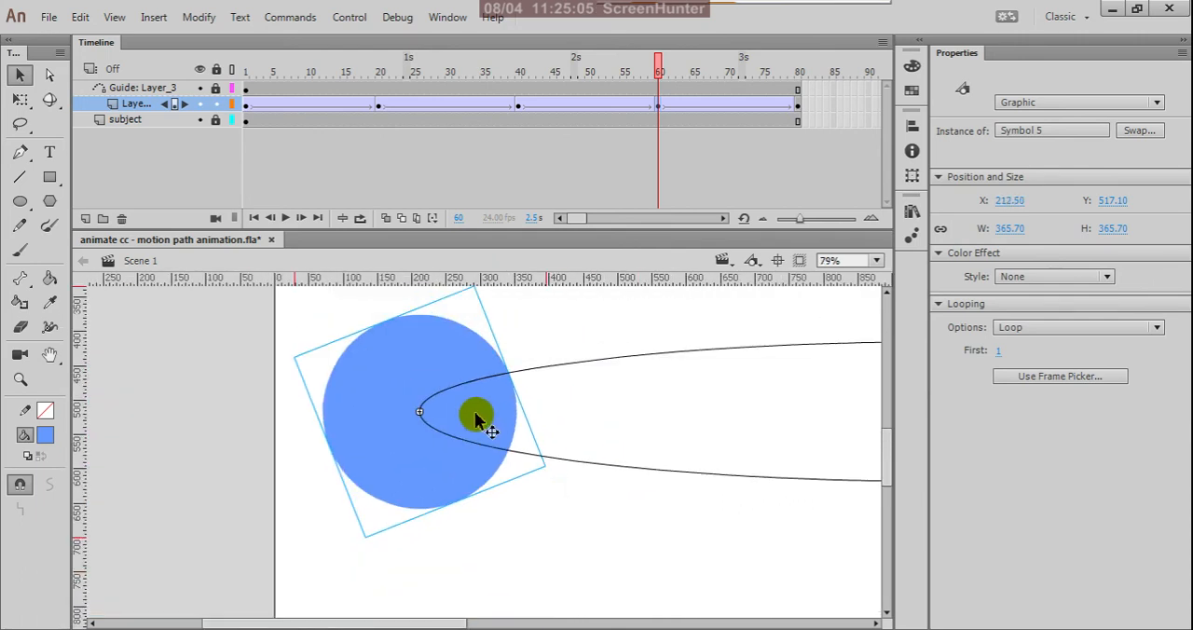
pyautogui.scroll(-2, 538, 373)
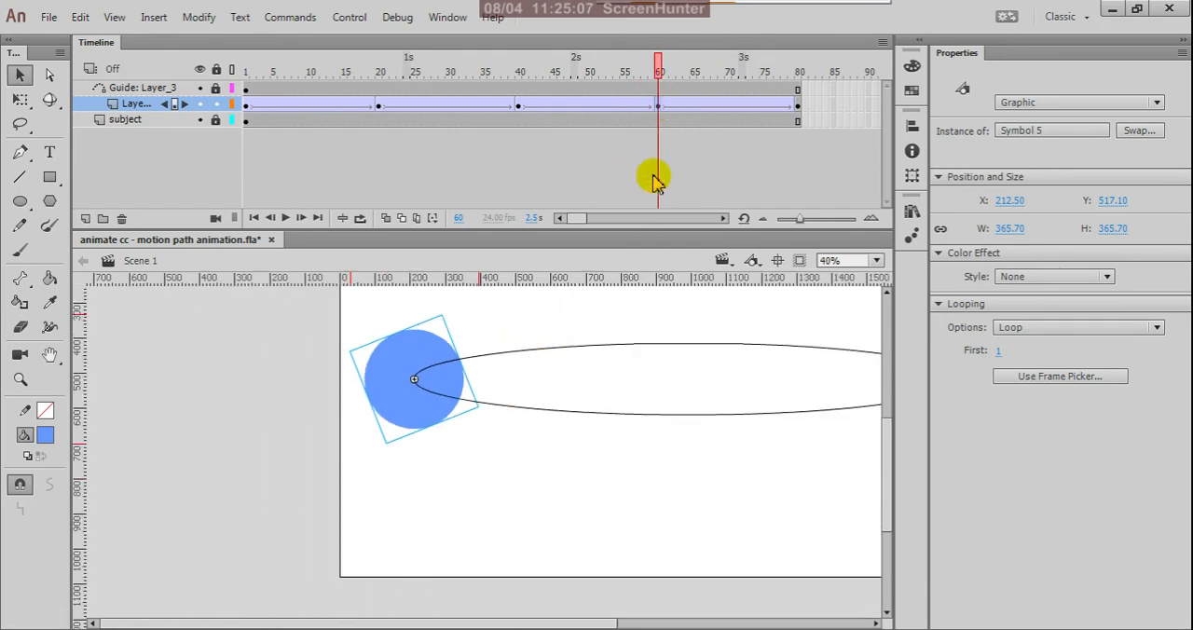
# Preview the circle's motion from frame 60 to 80 on the timeline and test the movie.
pyautogui.moveTo(661, 70); pyautogui.dragTo(802, 255)
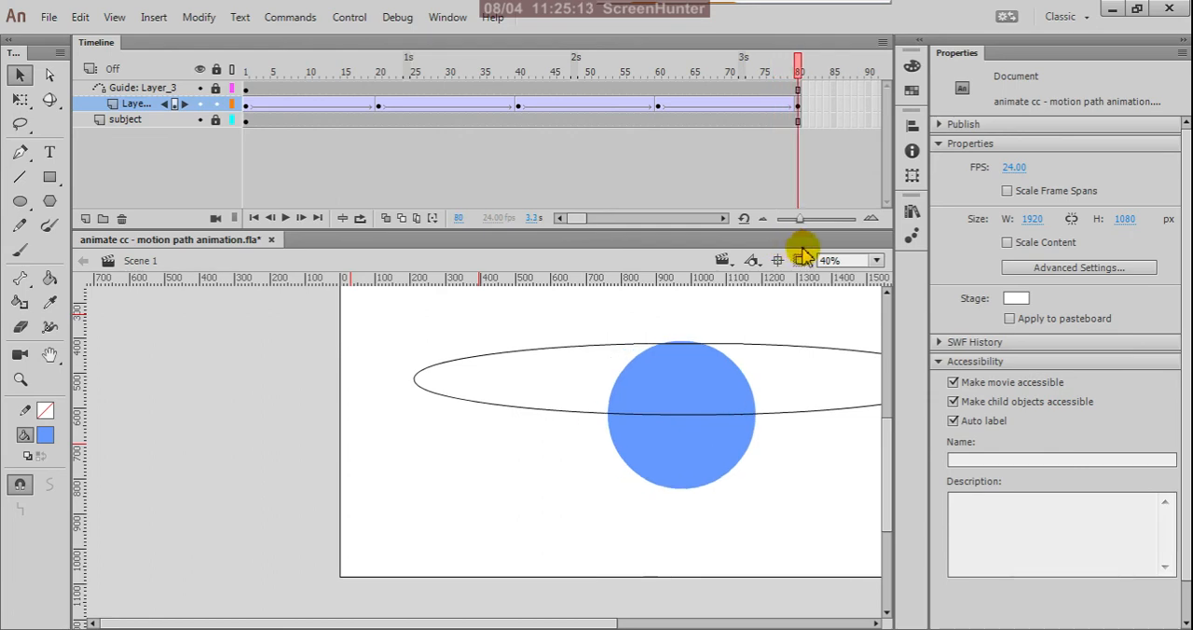
pyautogui.hotkey('ctrl', 'Return')
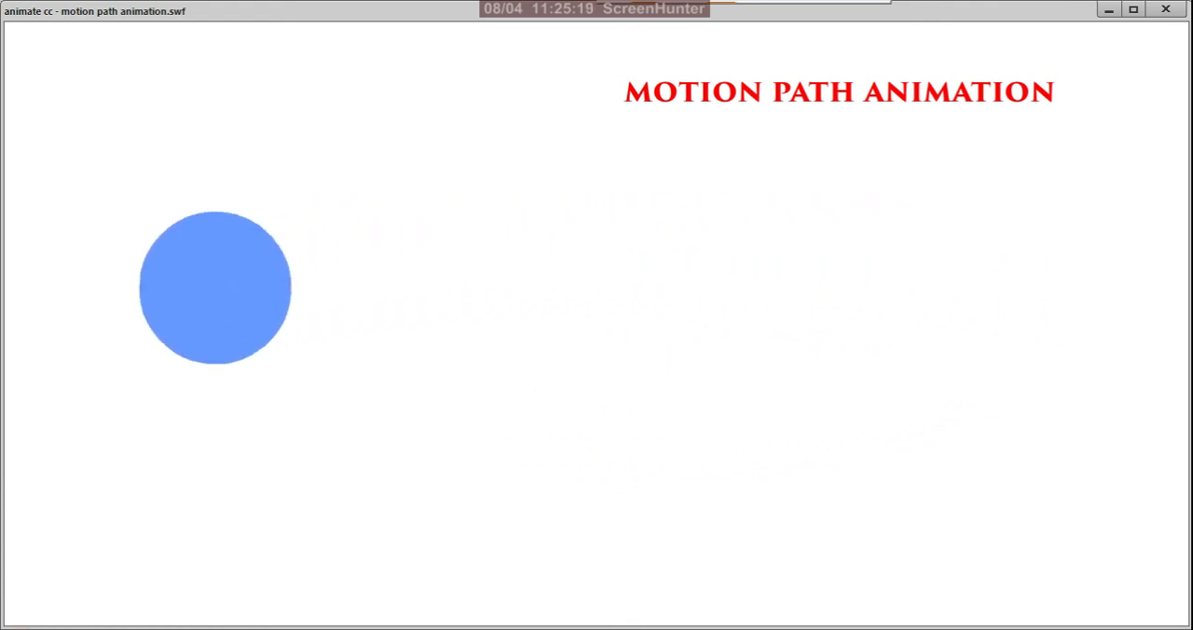
pyautogui.click(1163, 13)
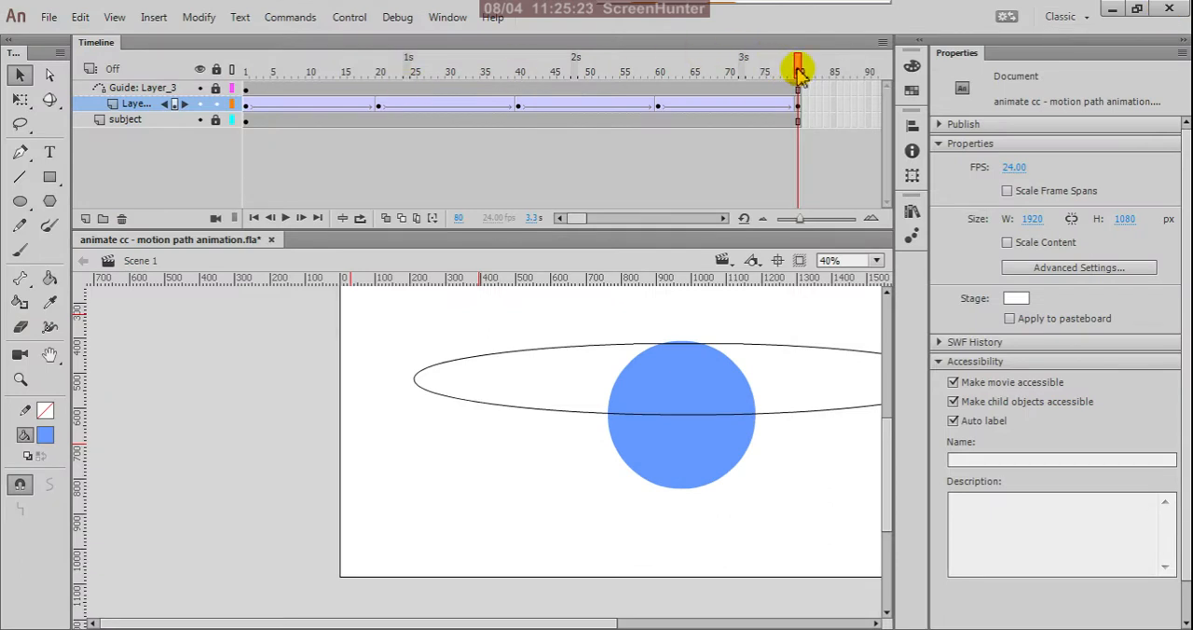
# Review the whole orbit with the full stage in view, checking the circle at keyframes 20, 40, 60 and 80.
pyautogui.moveTo(799, 73); pyautogui.dragTo(376, 146)
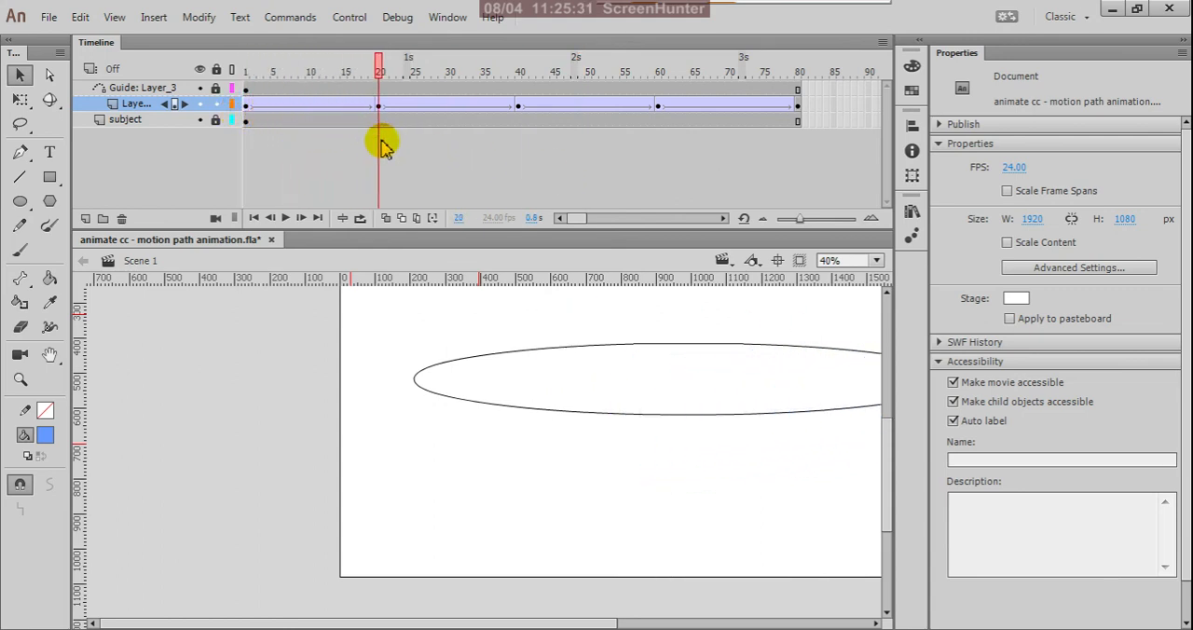
pyautogui.scroll(-3, 401, 346)
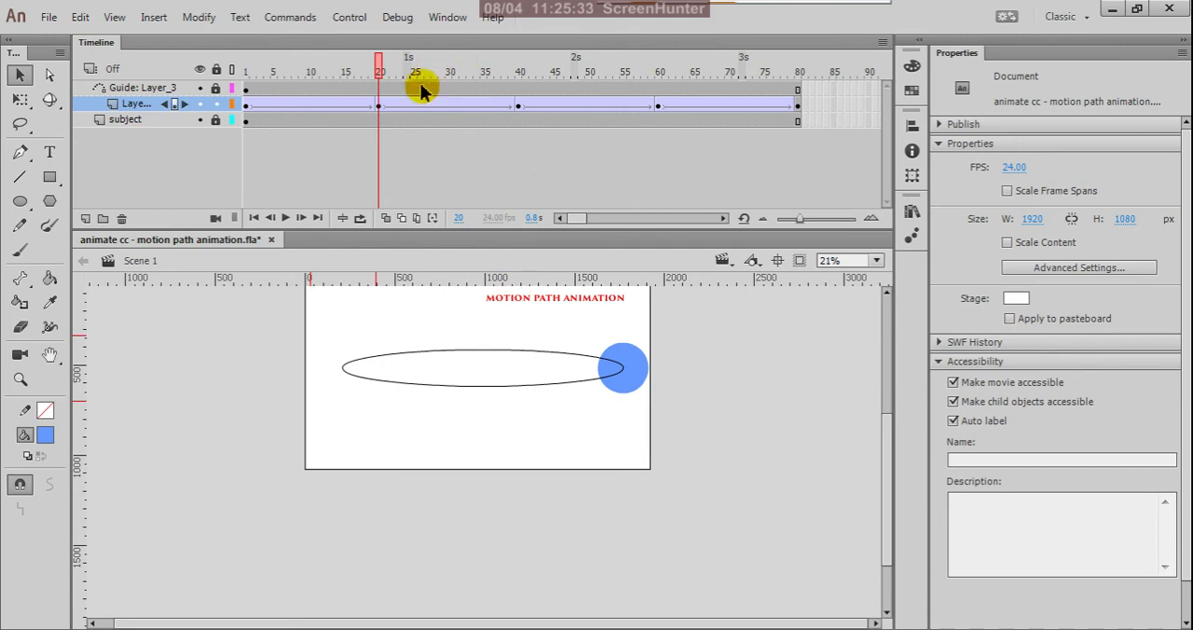
pyautogui.click(518, 109)
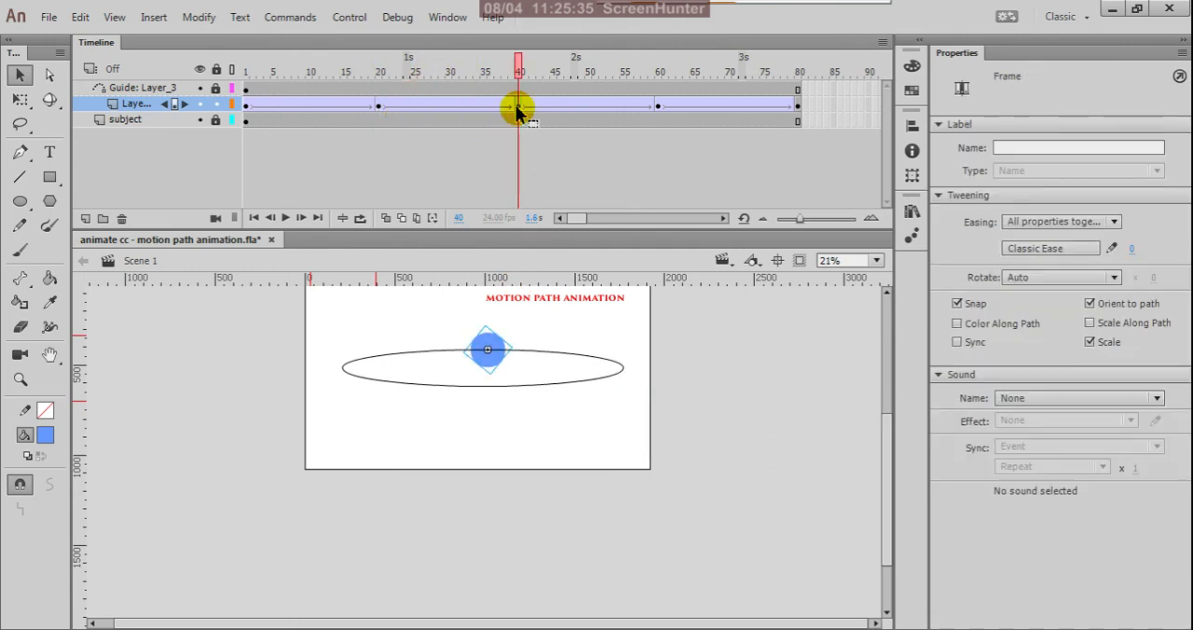
pyautogui.click(658, 109)
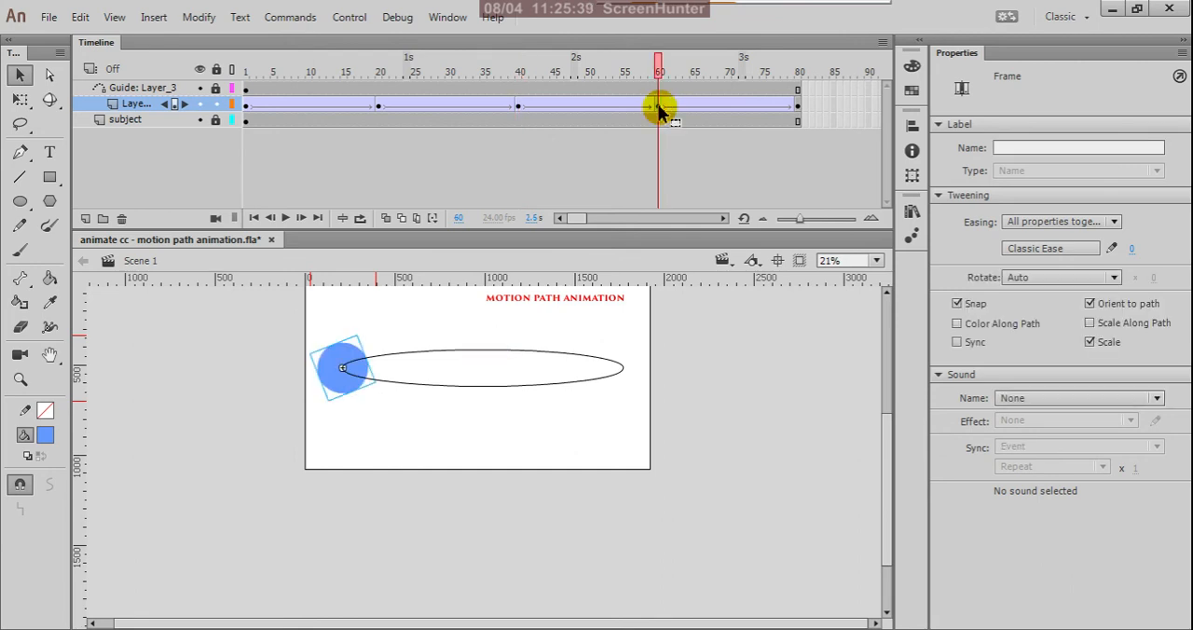
pyautogui.click(798, 109)
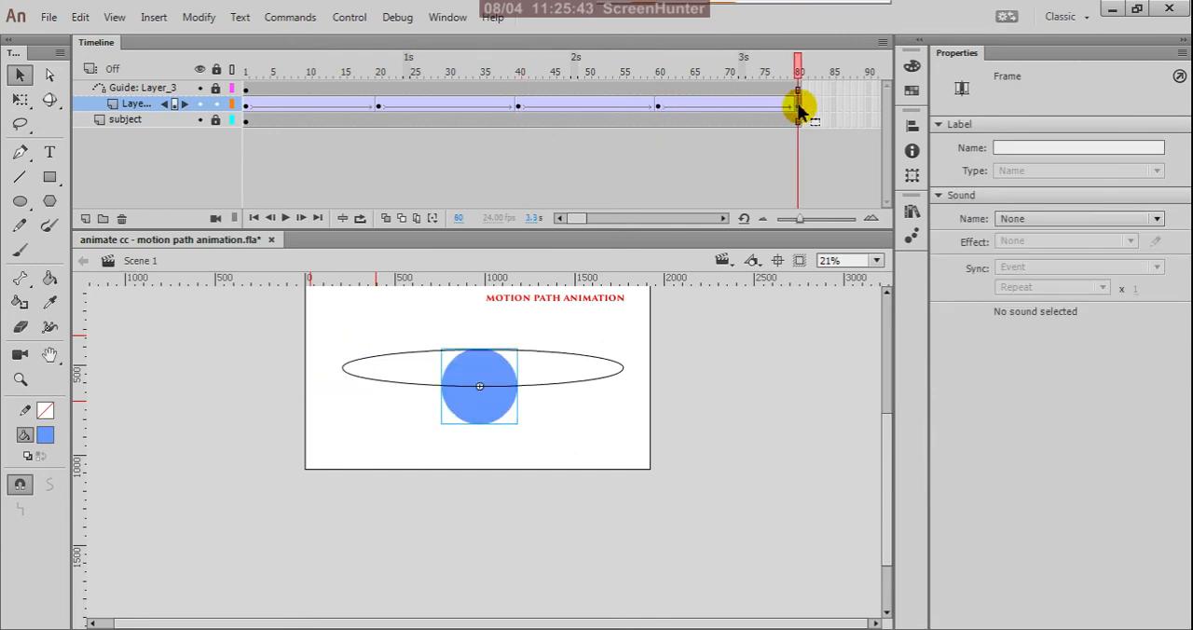
pyautogui.moveTo(798, 70); pyautogui.dragTo(513, 167)
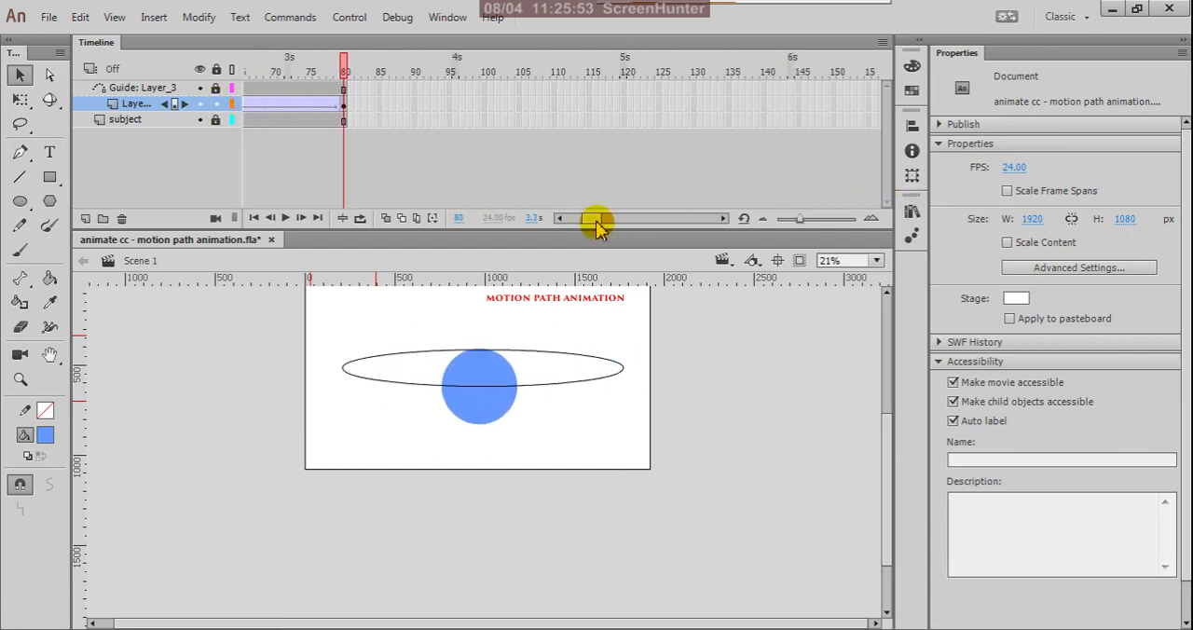
pyautogui.moveTo(596, 218); pyautogui.dragTo(541, 218)
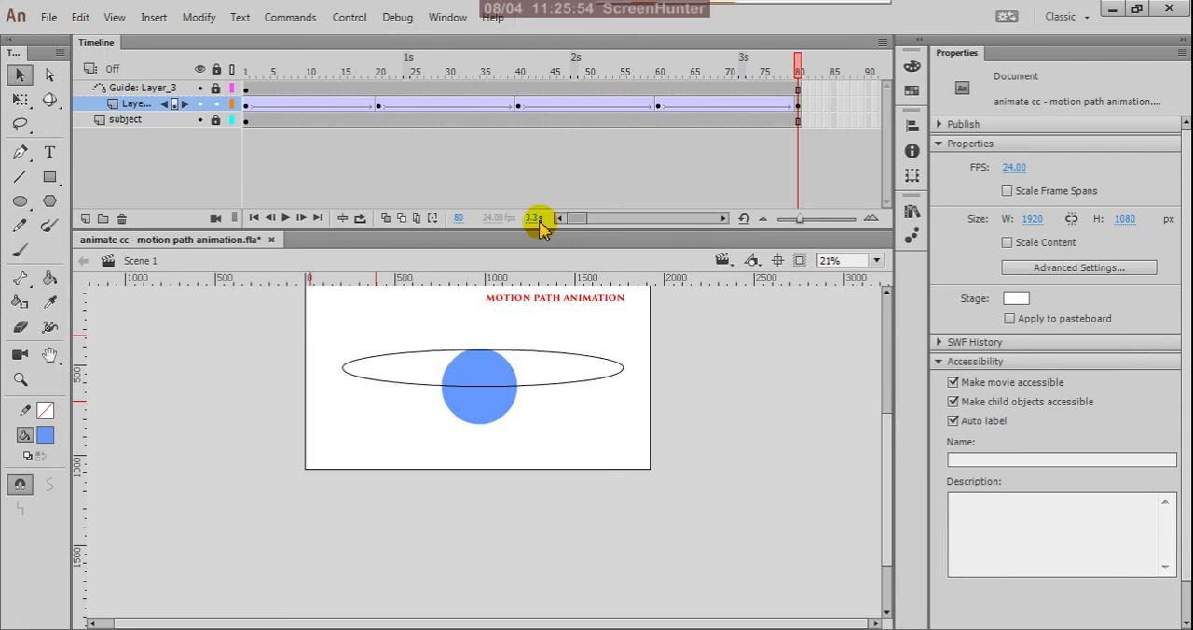
# Fill the circle inside its symbol with the green radial gradient swatch and return to Scene 1.
pyautogui.click(248, 109)
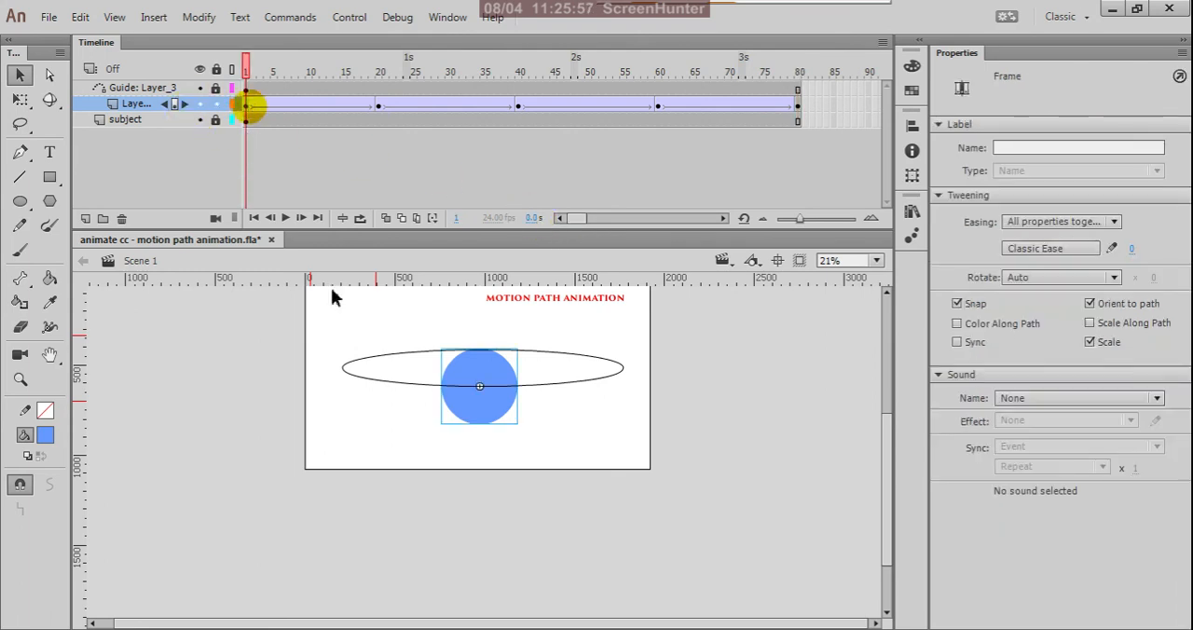
pyautogui.doubleClick(492, 407)
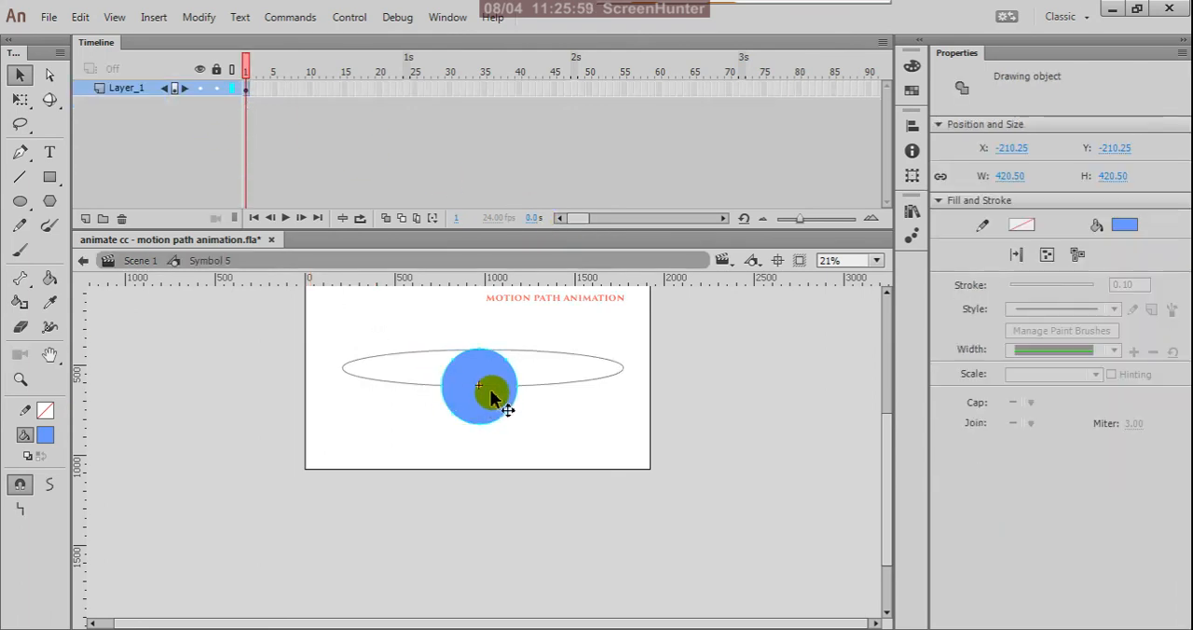
pyautogui.click(43, 434)
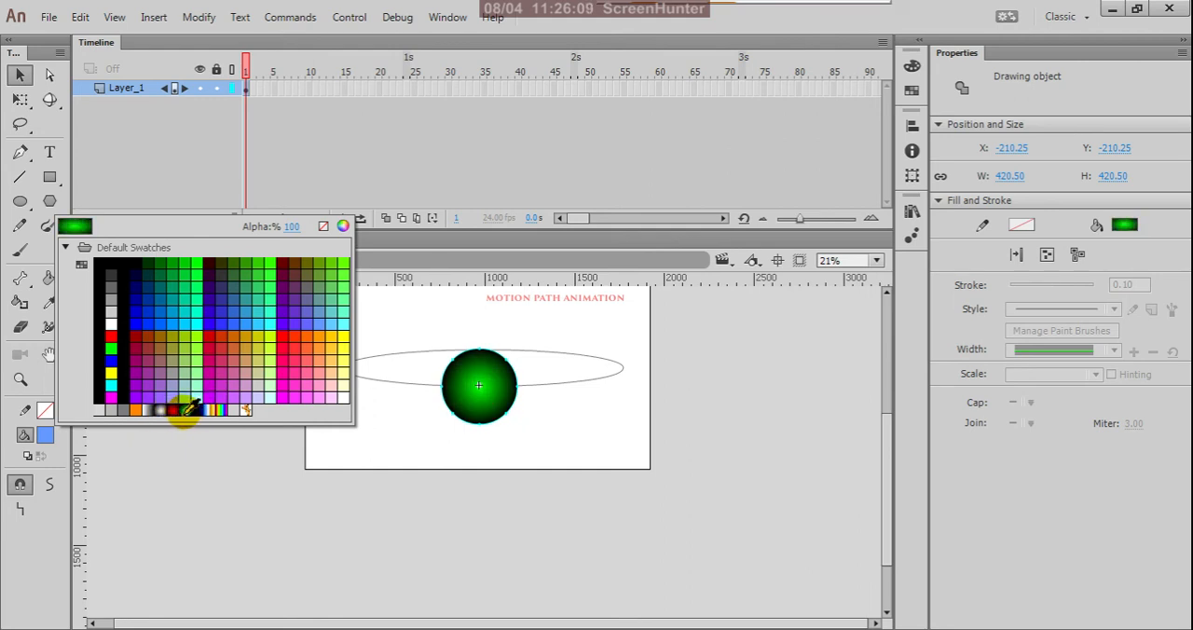
pyautogui.click(186, 410)
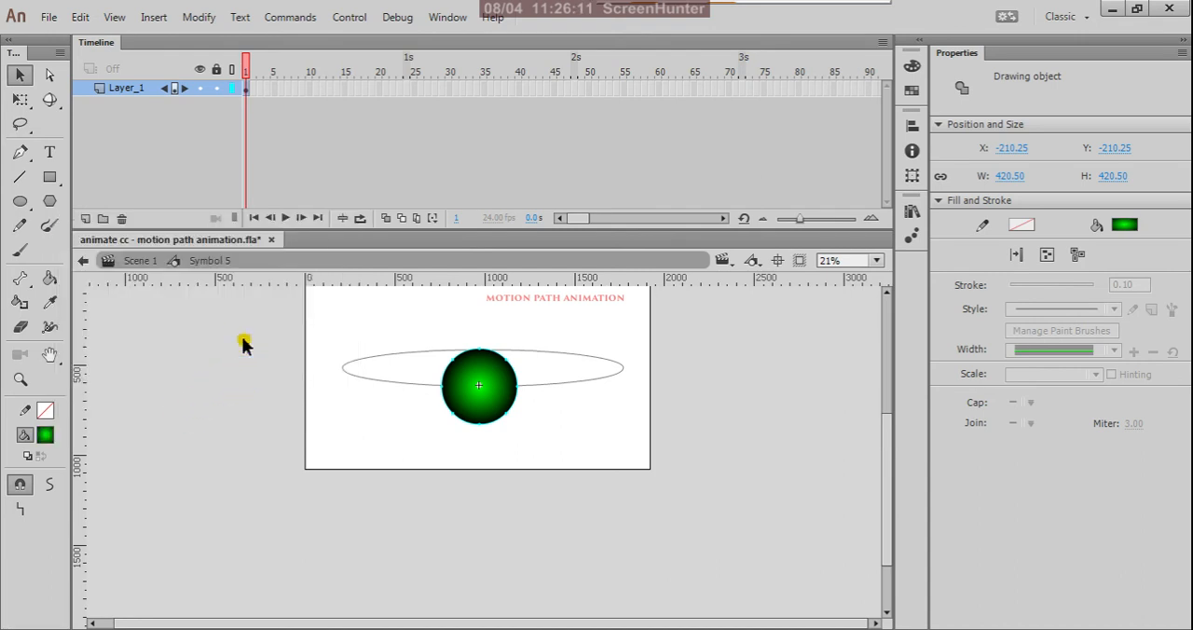
pyautogui.click(133, 289)
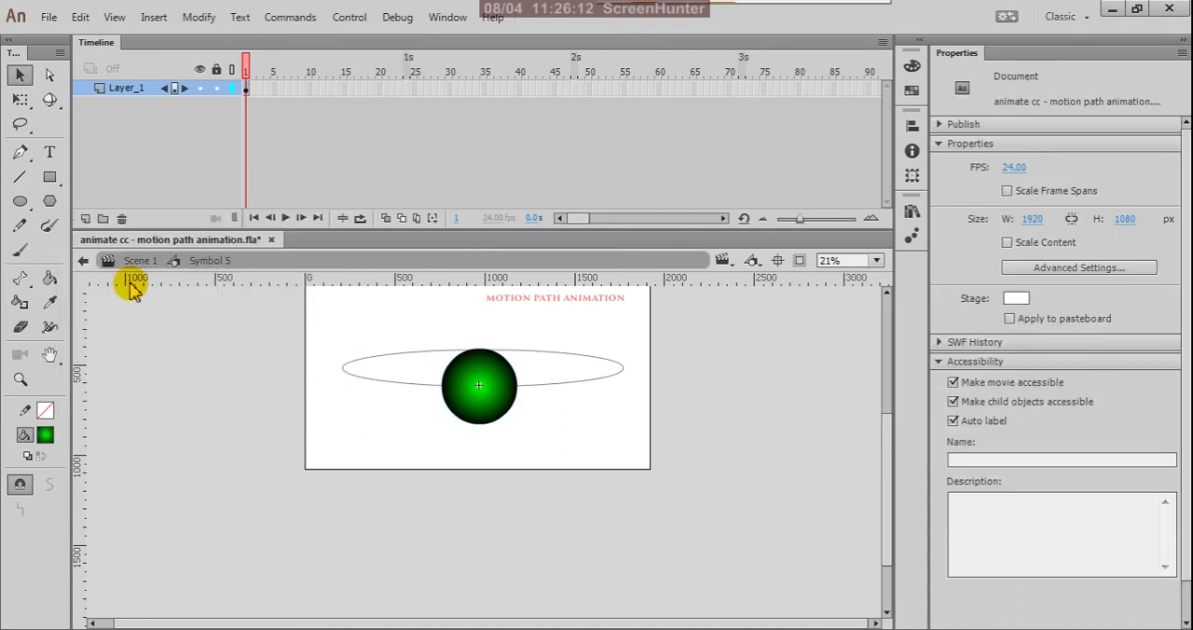
pyautogui.click(83, 260)
# Play the green ball's animation on the timeline, rewind to frame 1 and test the movie.
pyautogui.press('Return')
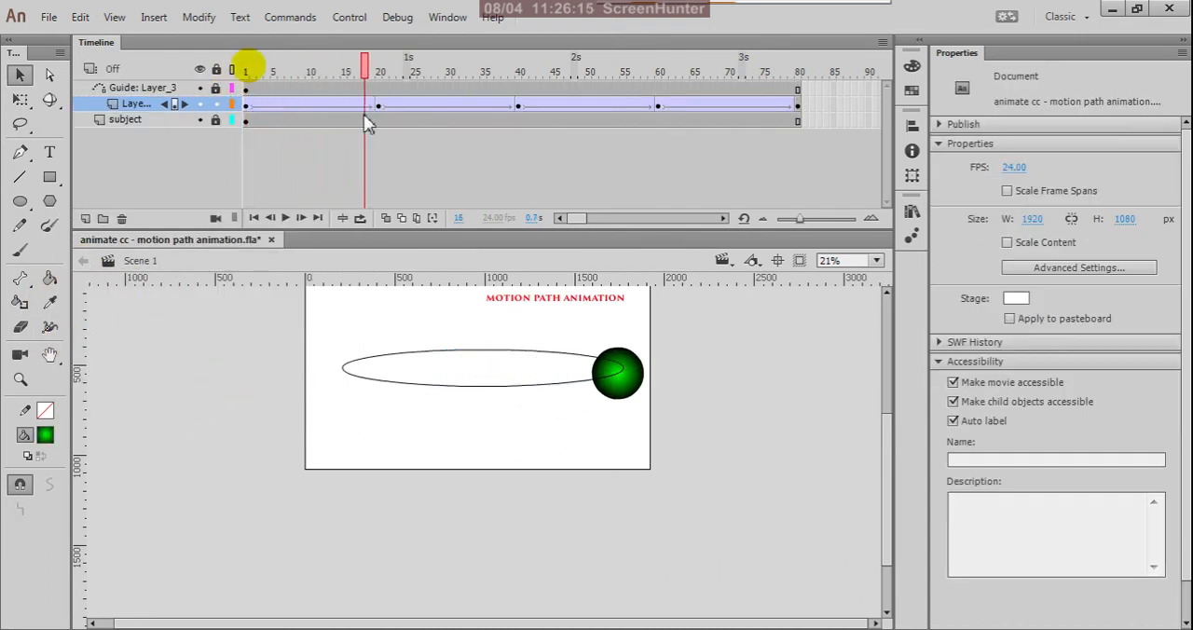
pyautogui.click(253, 217)
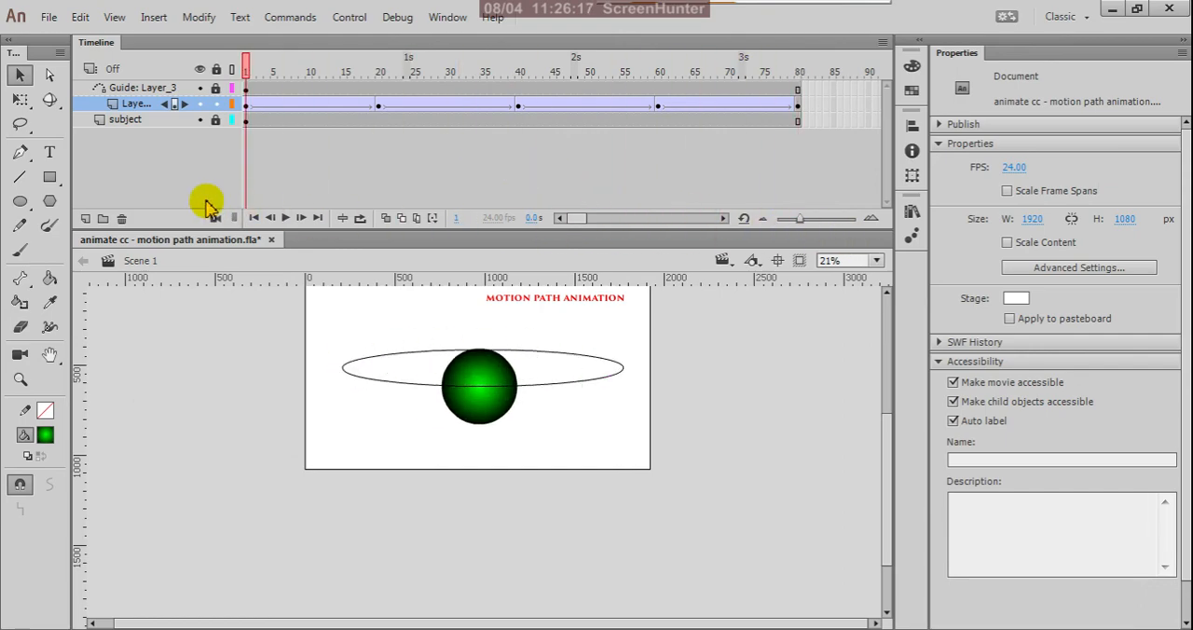
pyautogui.hotkey('ctrl', 'Return')
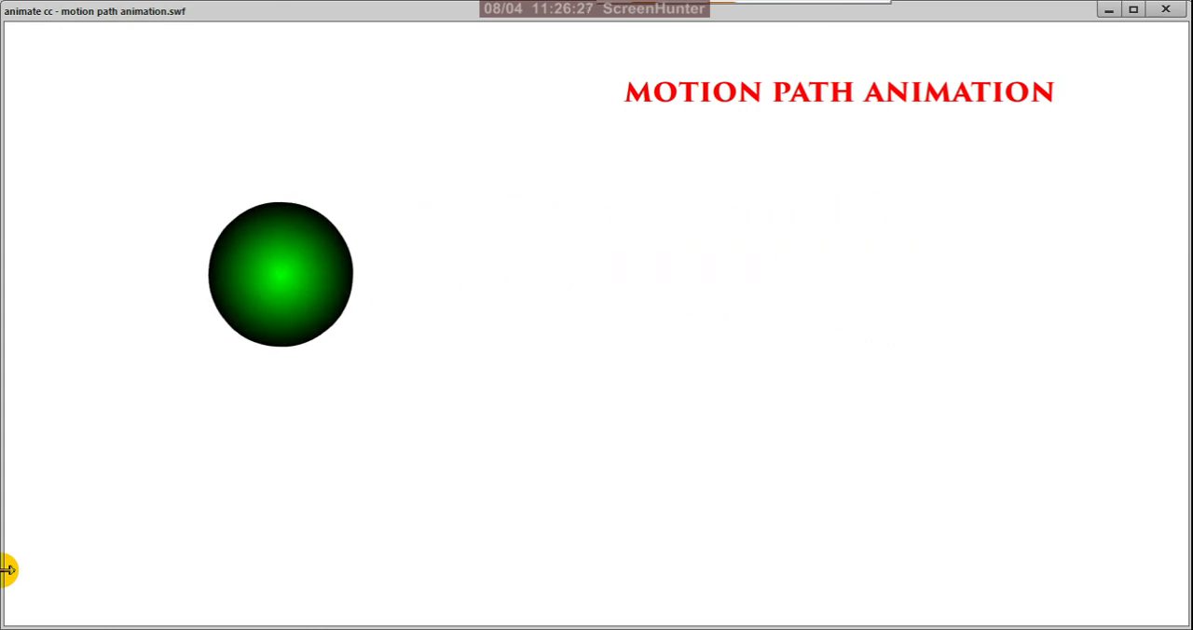
pyautogui.click(1165, 9)
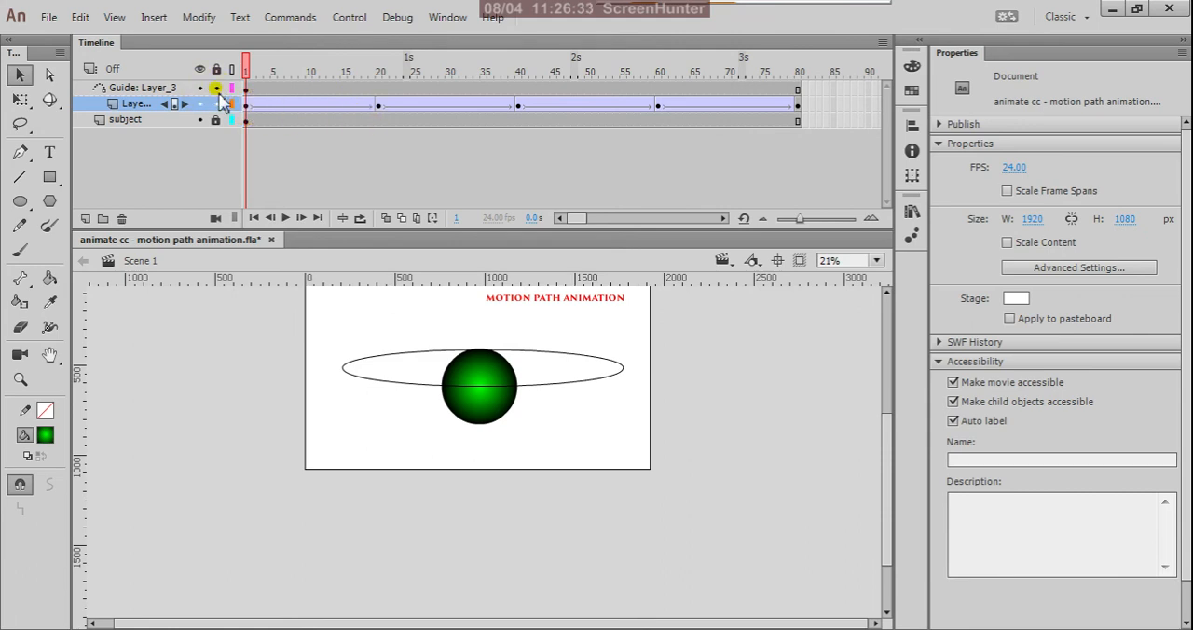
# Scale the green ball at frame 40 down evenly about its center to about 172 px wide and high.
pyautogui.click(378, 108)
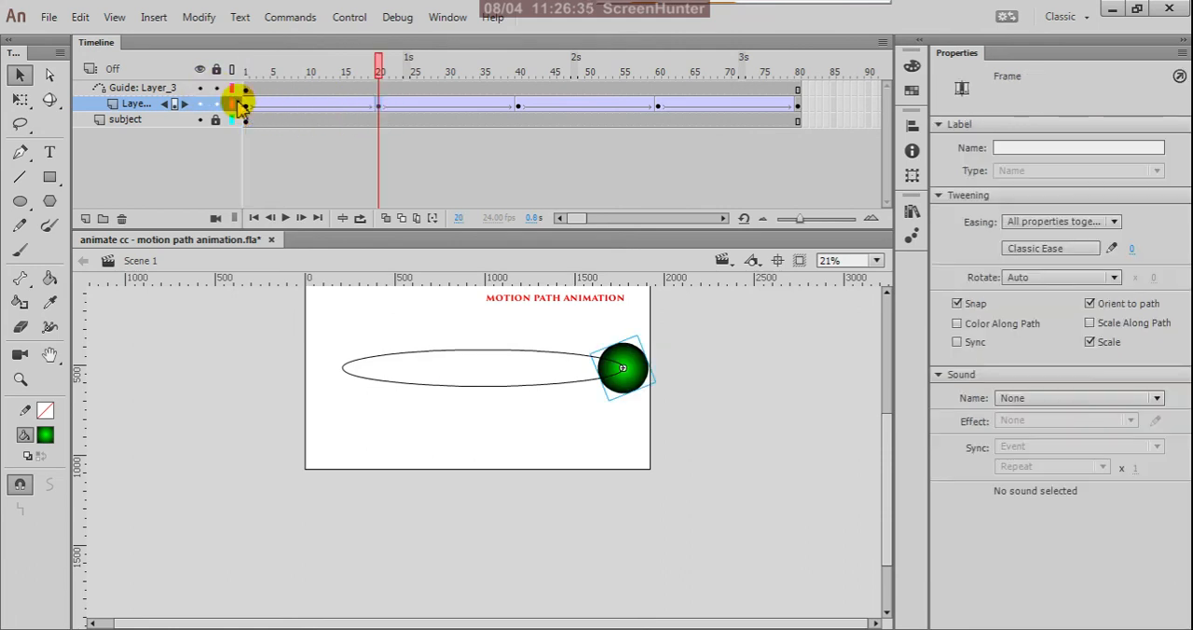
pyautogui.click(518, 108)
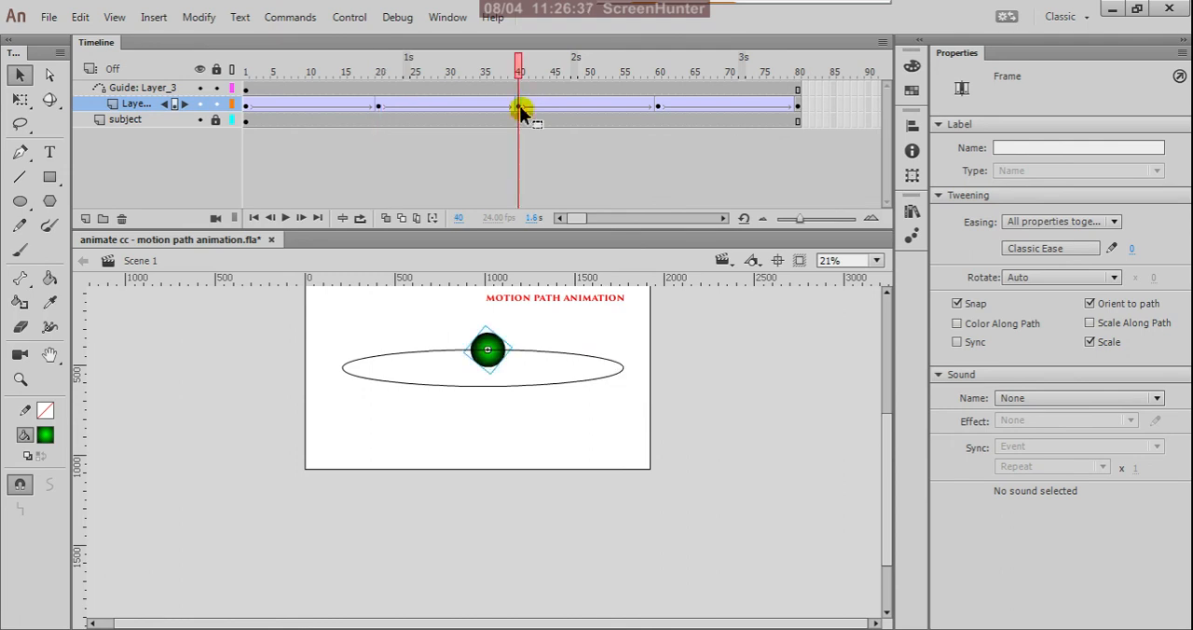
pyautogui.scroll(5, 496, 319)
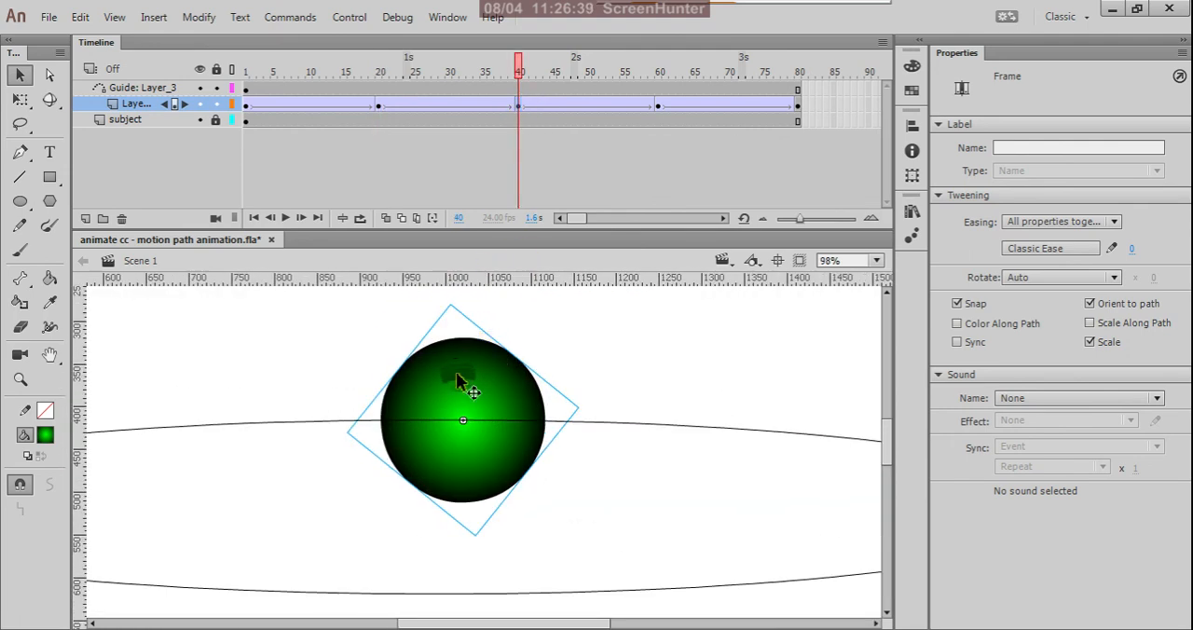
pyautogui.press('q')
pyautogui.click(477, 529)
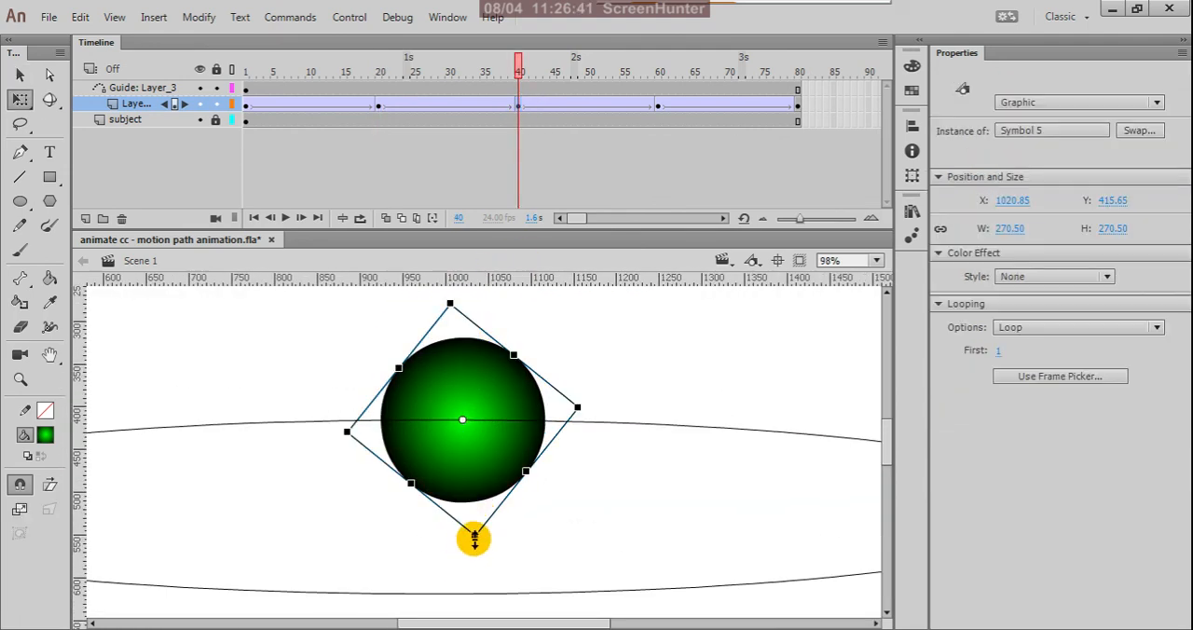
pyautogui.moveTo(473, 538); pyautogui.dragTo(479, 496)
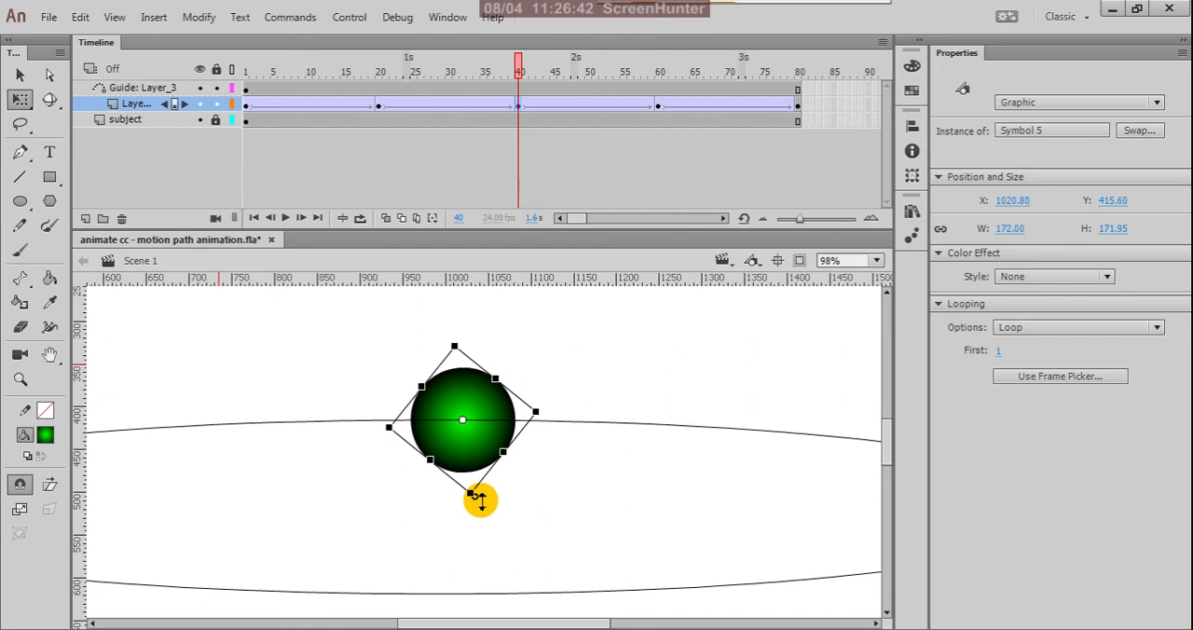
# Deselect the green ball at frame 40 and scrub the animation back to frame 1.
pyautogui.press('v')
pyautogui.click(694, 339)
pyautogui.scroll(-4, 655, 373)
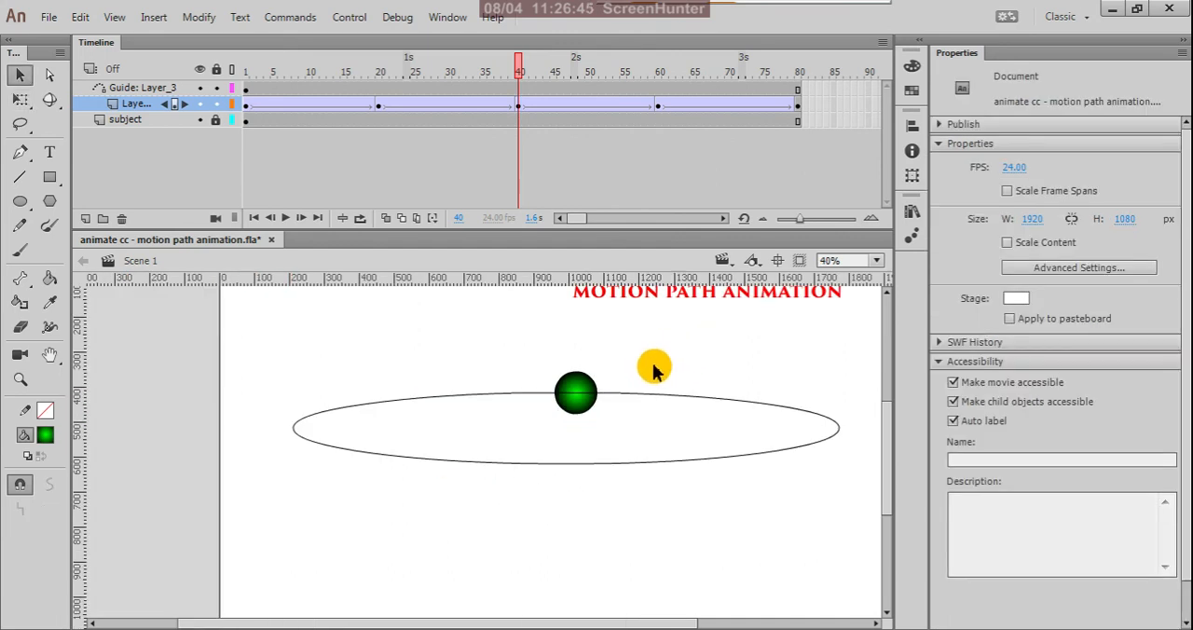
pyautogui.moveTo(519, 73); pyautogui.dragTo(245, 240)
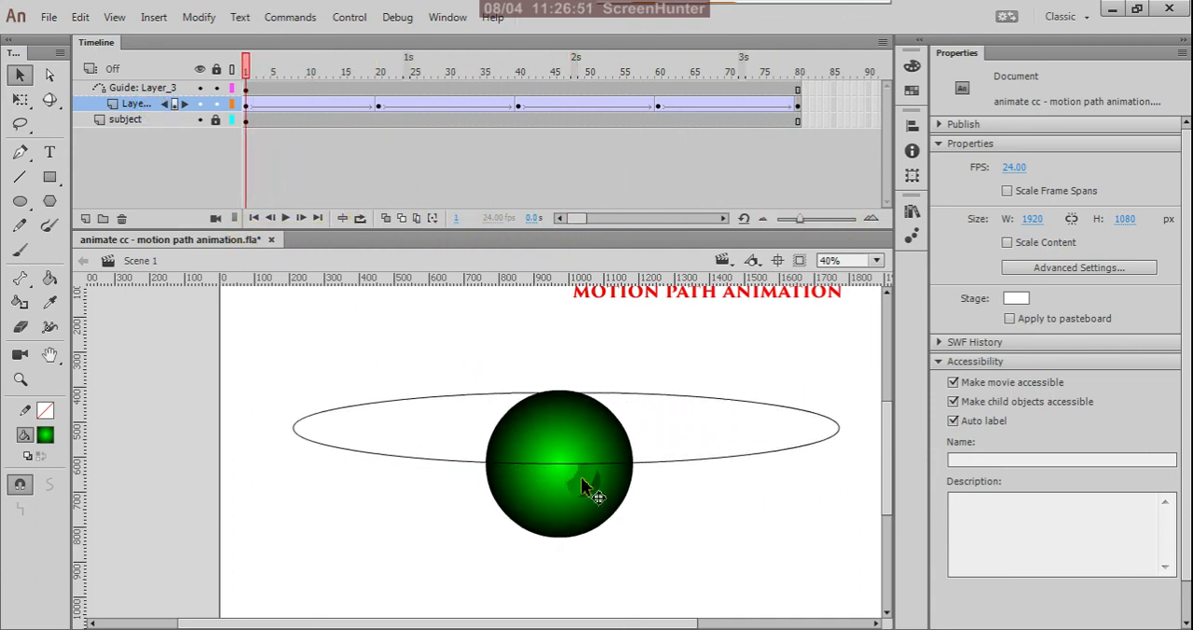
pyautogui.scroll(-3, 602, 395)
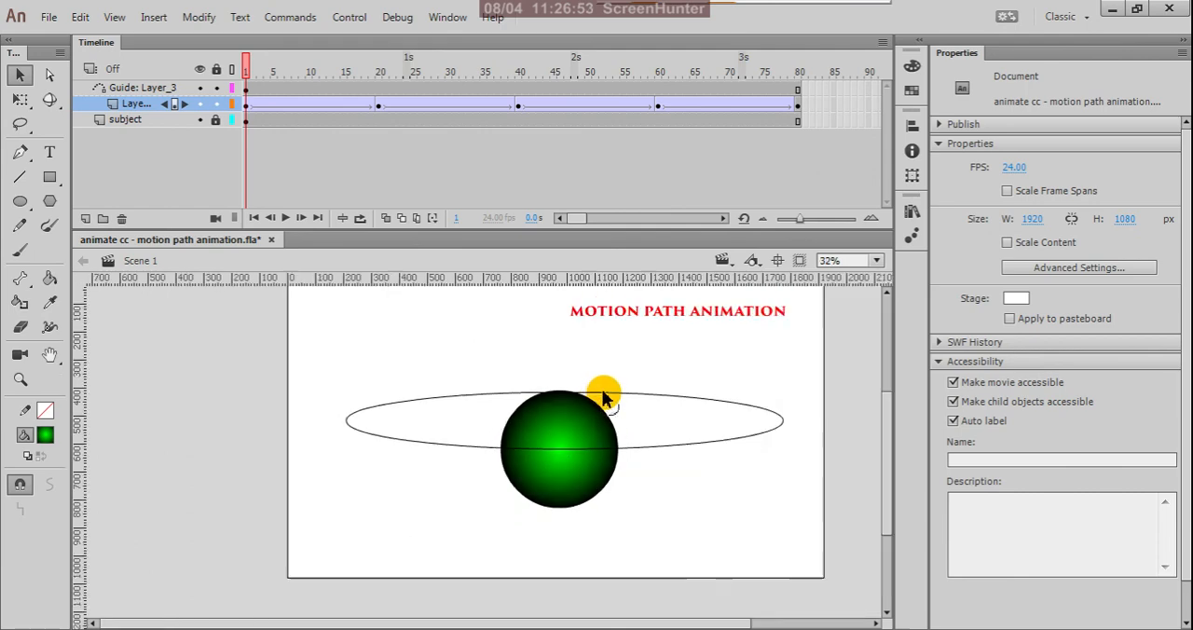
pyautogui.scroll(2, 482, 416)
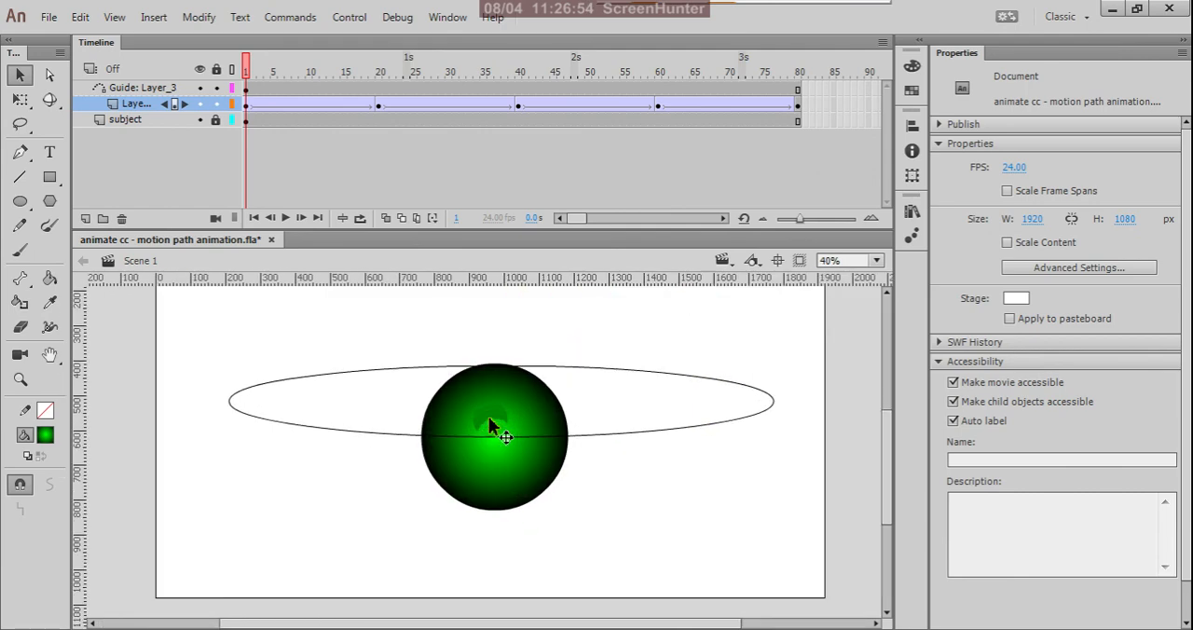
# Check the ball's size along the oval guide from frame 1 through keyframes 20 and 40 to frame 80.
pyautogui.click(247, 110)
pyautogui.click(454, 496)
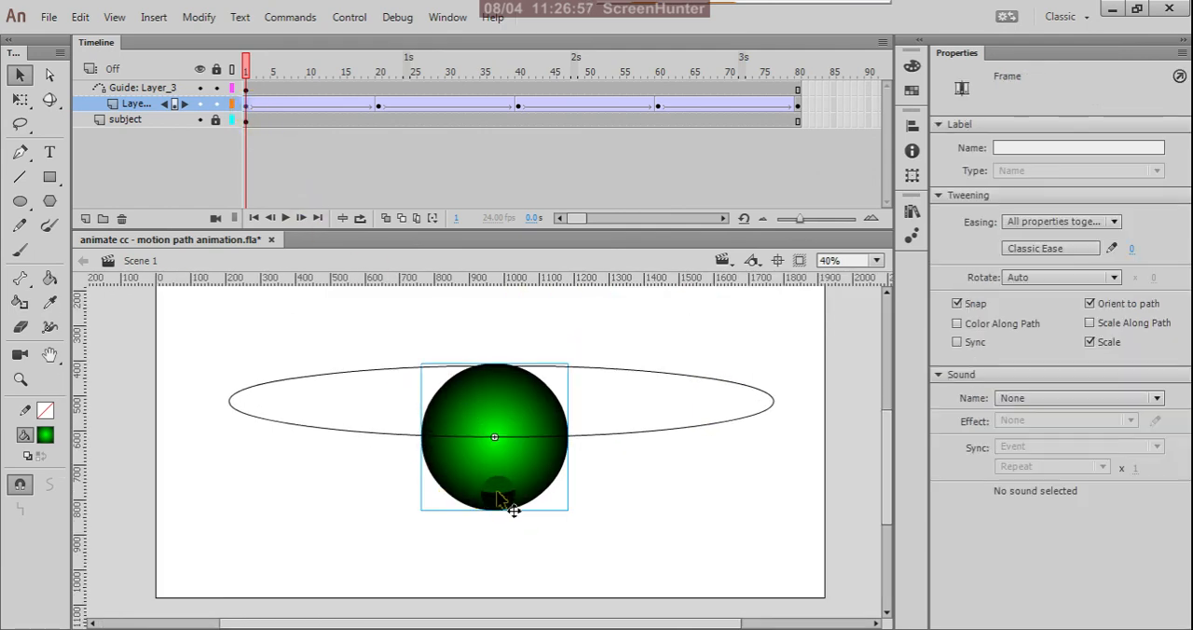
pyautogui.scroll(3, 513, 511)
pyautogui.scroll(-5, 494, 484)
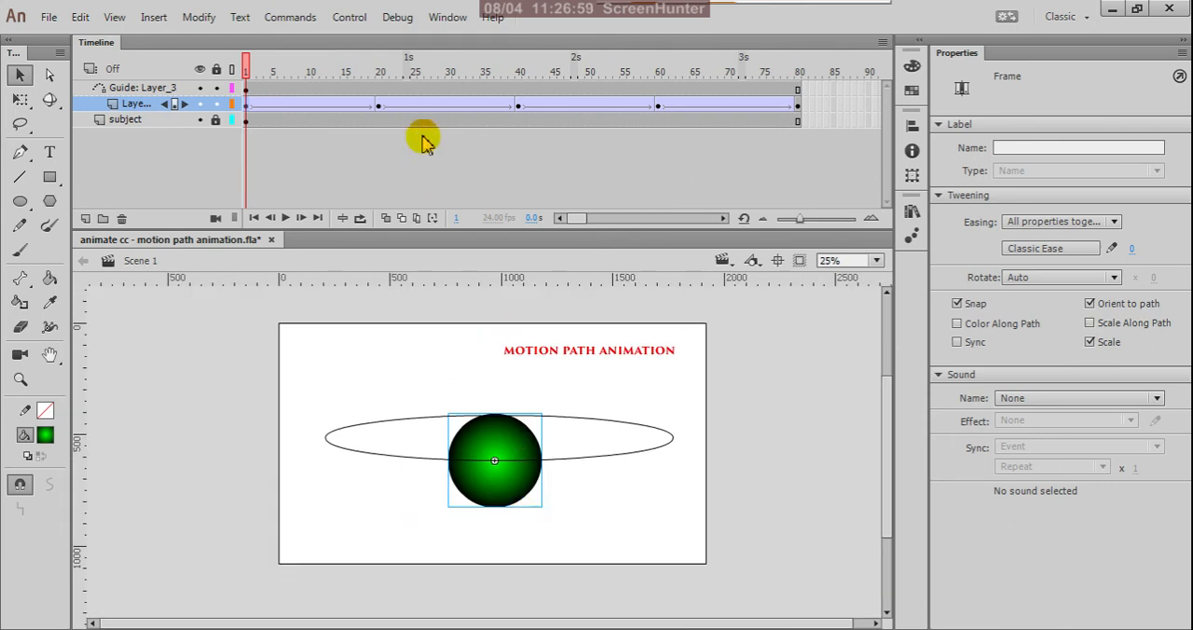
pyautogui.click(379, 108)
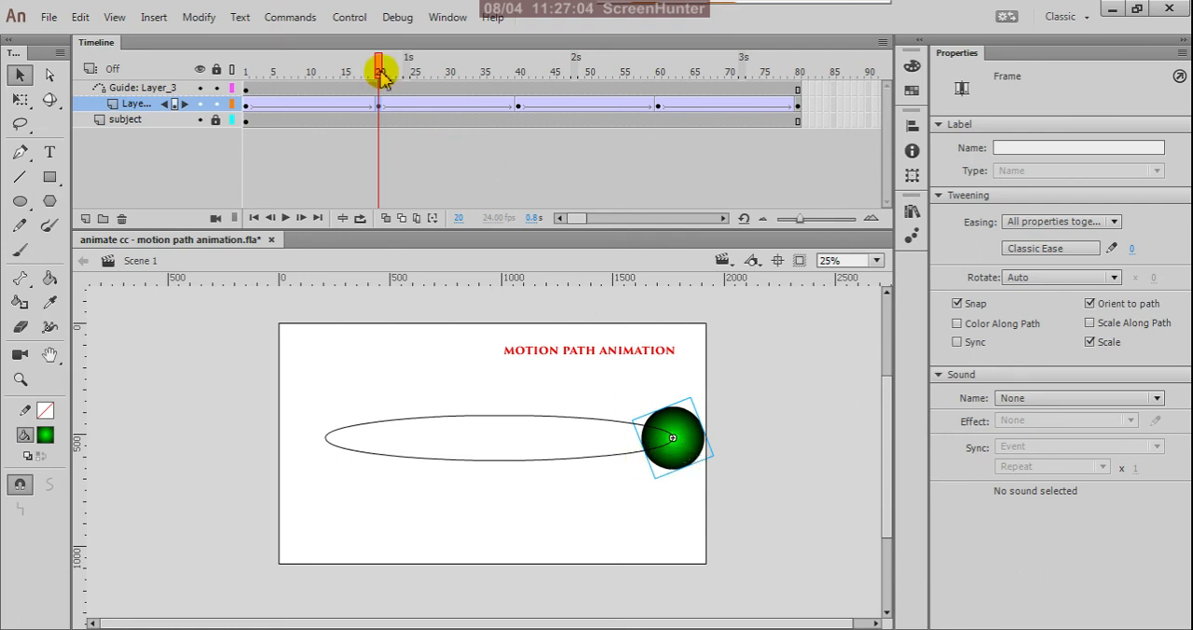
pyautogui.moveTo(380, 73); pyautogui.dragTo(518, 238)
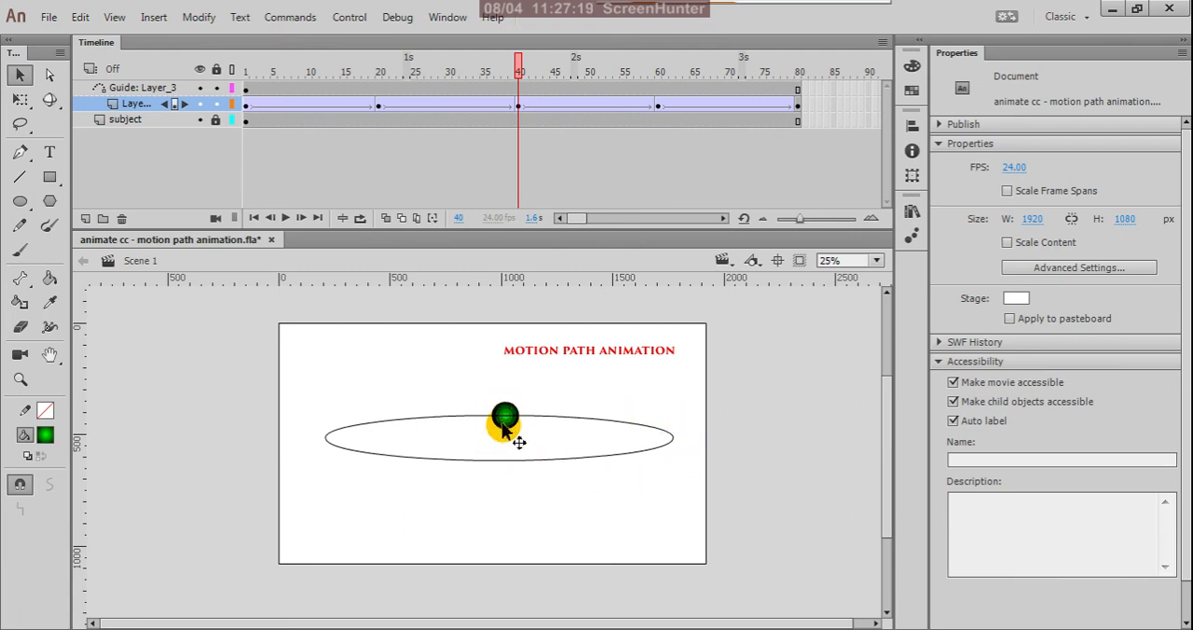
pyautogui.moveTo(519, 76); pyautogui.dragTo(862, 183)
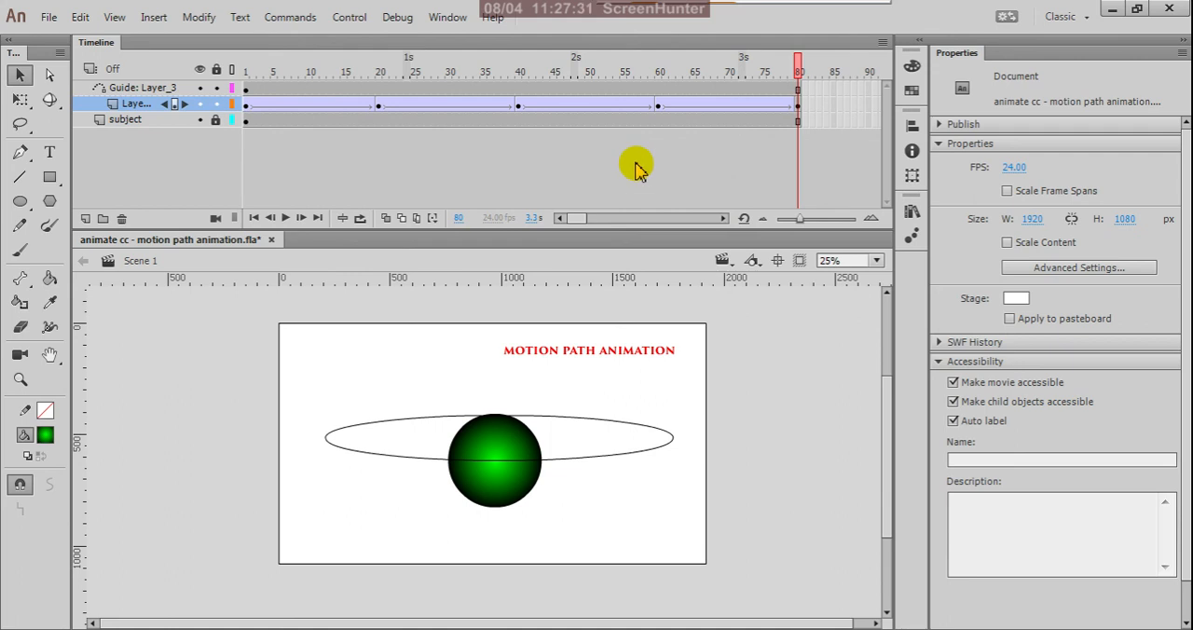
# Save the document, test the movie and close the preview window.
pyautogui.hotkey('ctrl', 's')
pyautogui.hotkey('ctrl', 'Return')
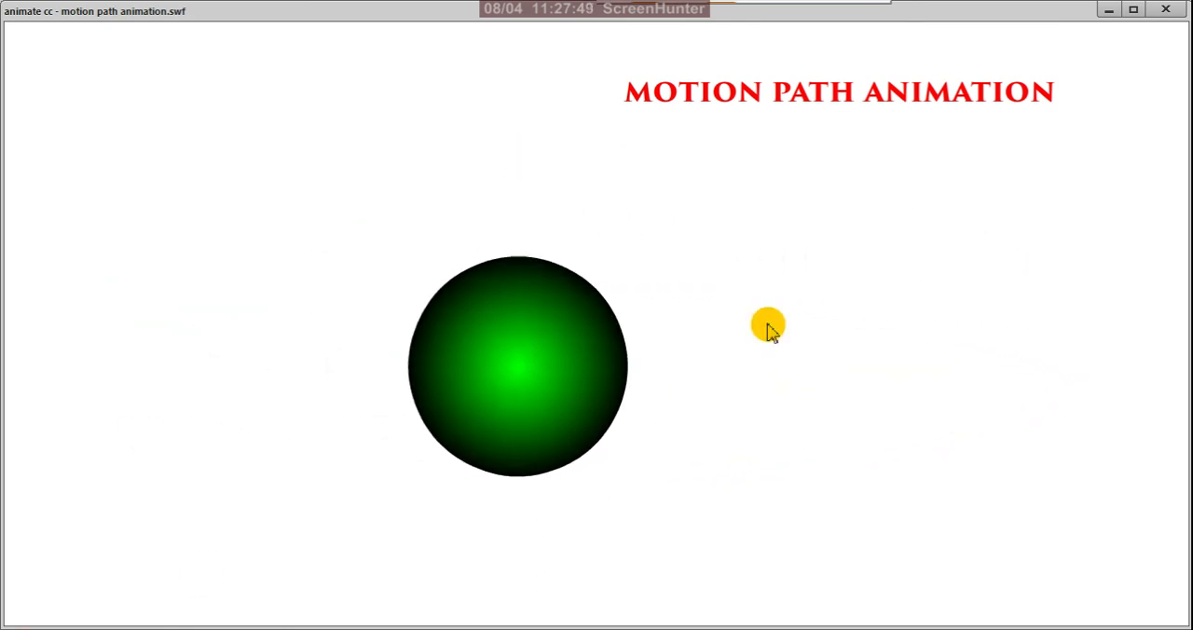
pyautogui.click(1162, 7)
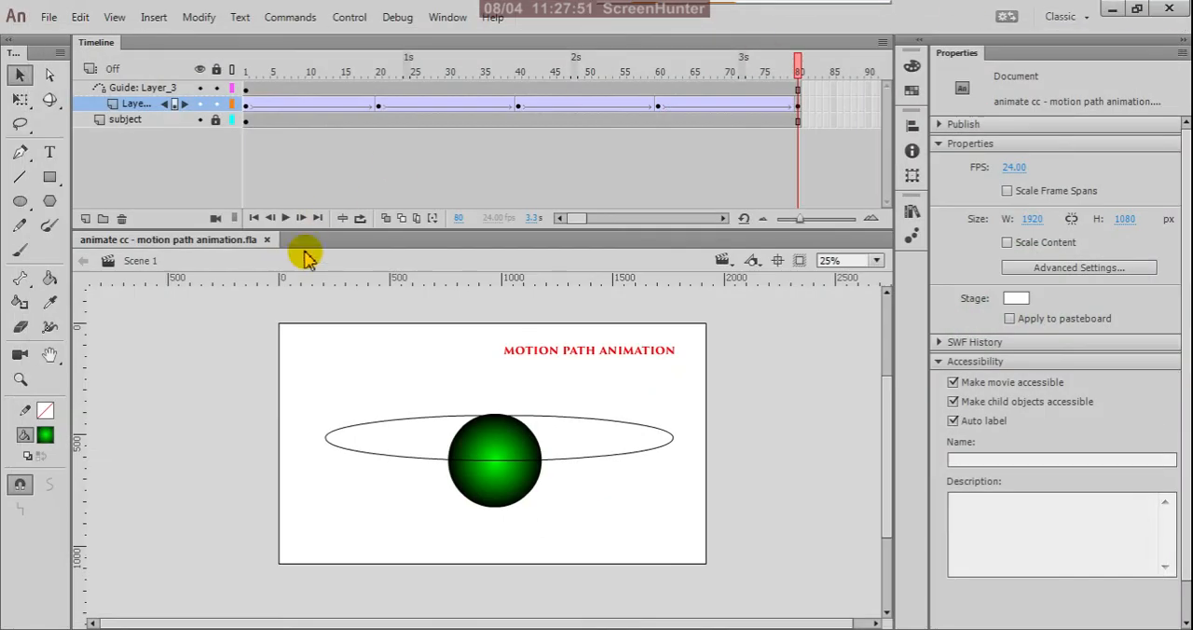
# Scrub back through the orbit from frame 80 and play the animation on the timeline.
pyautogui.moveTo(800, 77); pyautogui.dragTo(210, 166)
pyautogui.moveTo(144, 217); pyautogui.dragTo(513, 256)
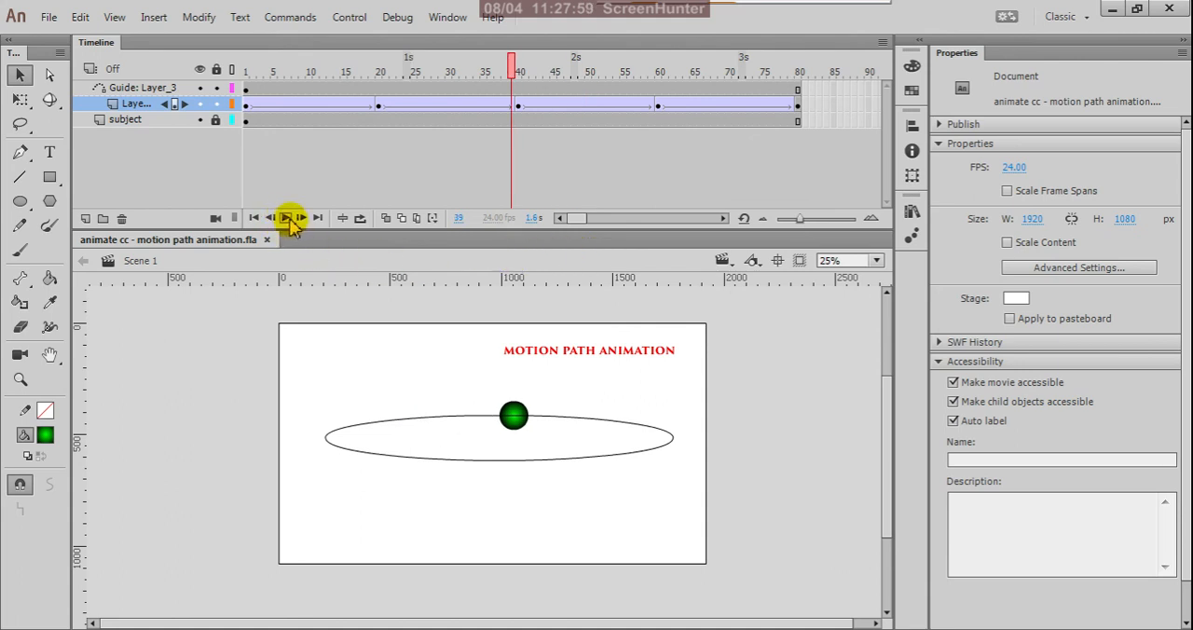
pyautogui.click(287, 218)
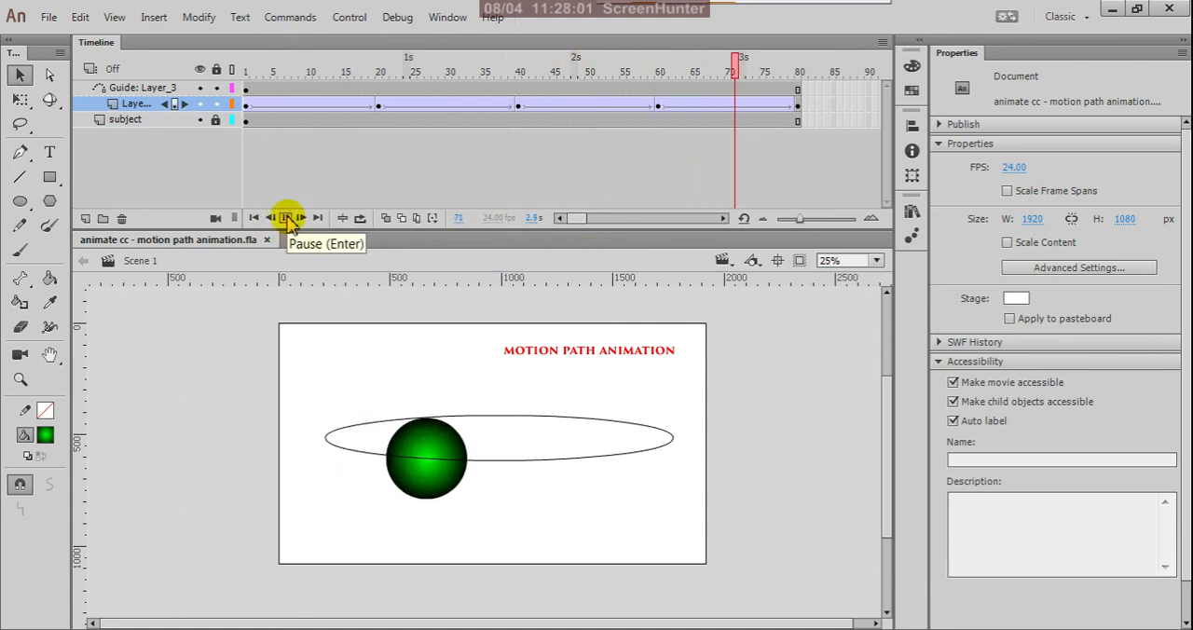
pyautogui.click(288, 219)
pyautogui.click(287, 218)
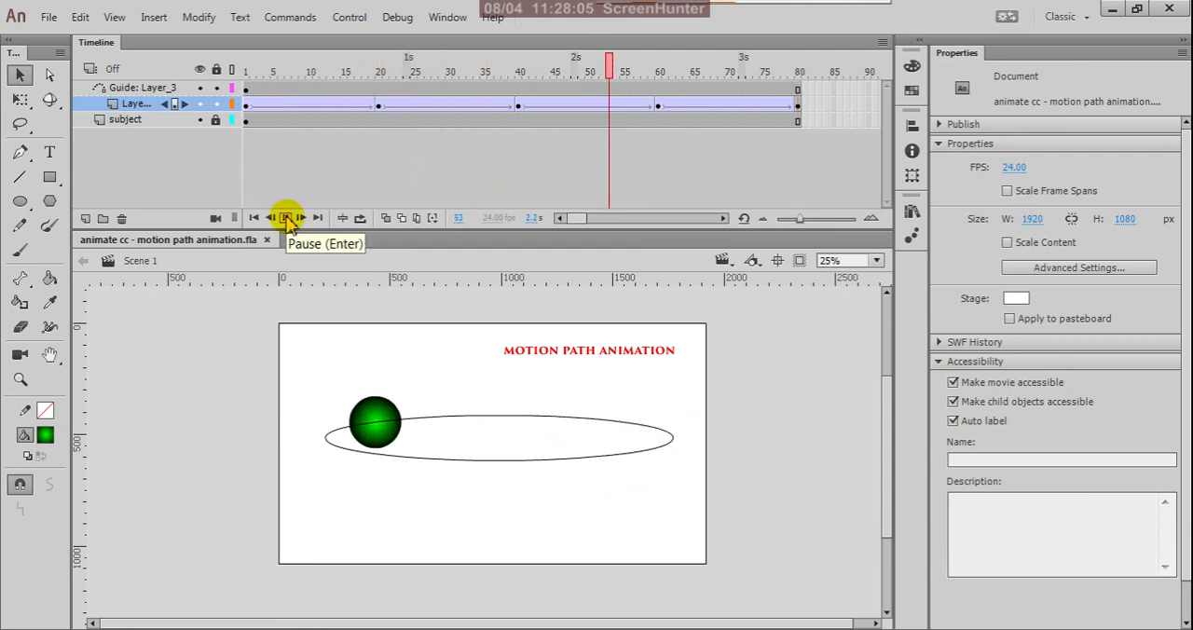
# Inspect the ball at keyframes 1, 20, 40, 60 and 80, and return the playhead to frame 1.
pyautogui.click(248, 107)
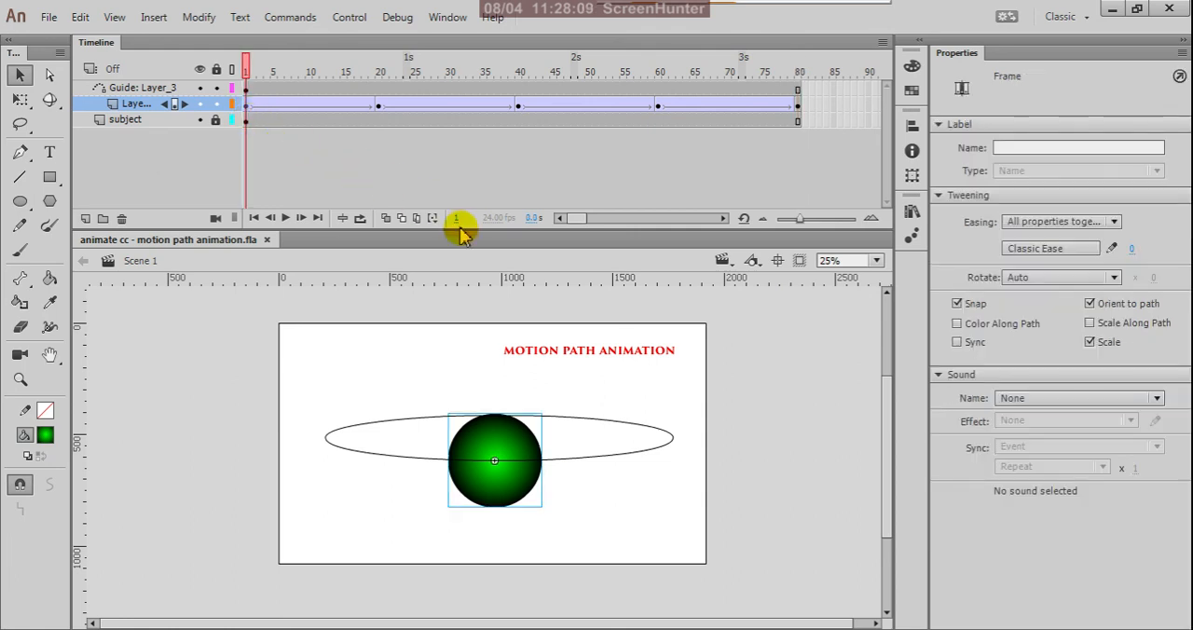
pyautogui.click(380, 110)
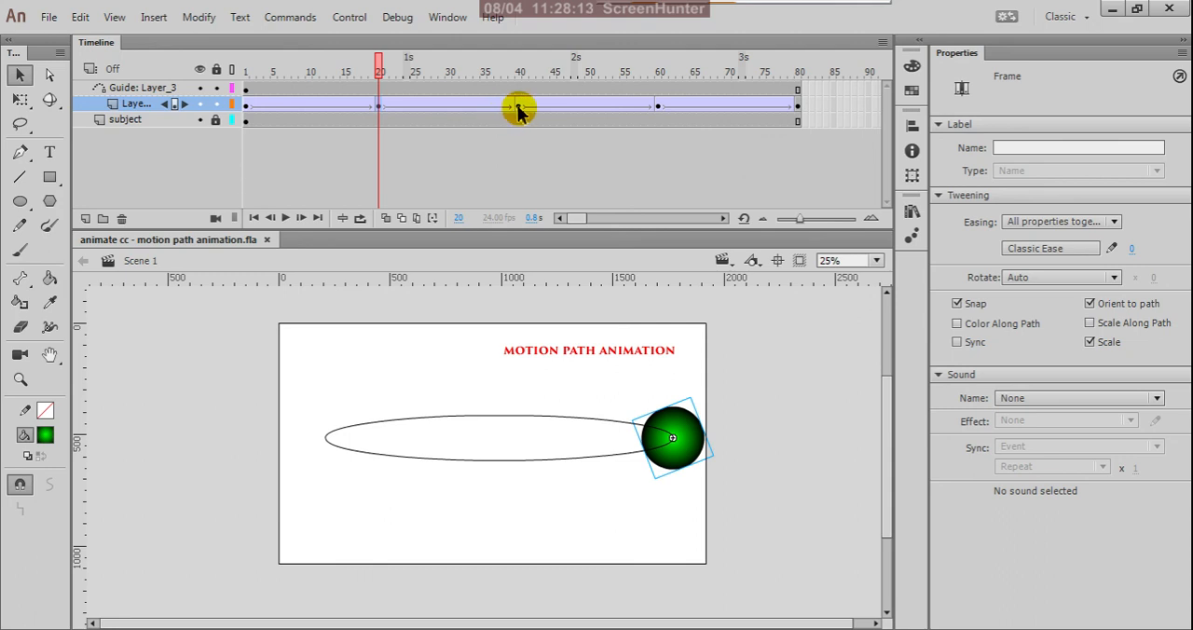
pyautogui.click(519, 110)
pyautogui.click(660, 110)
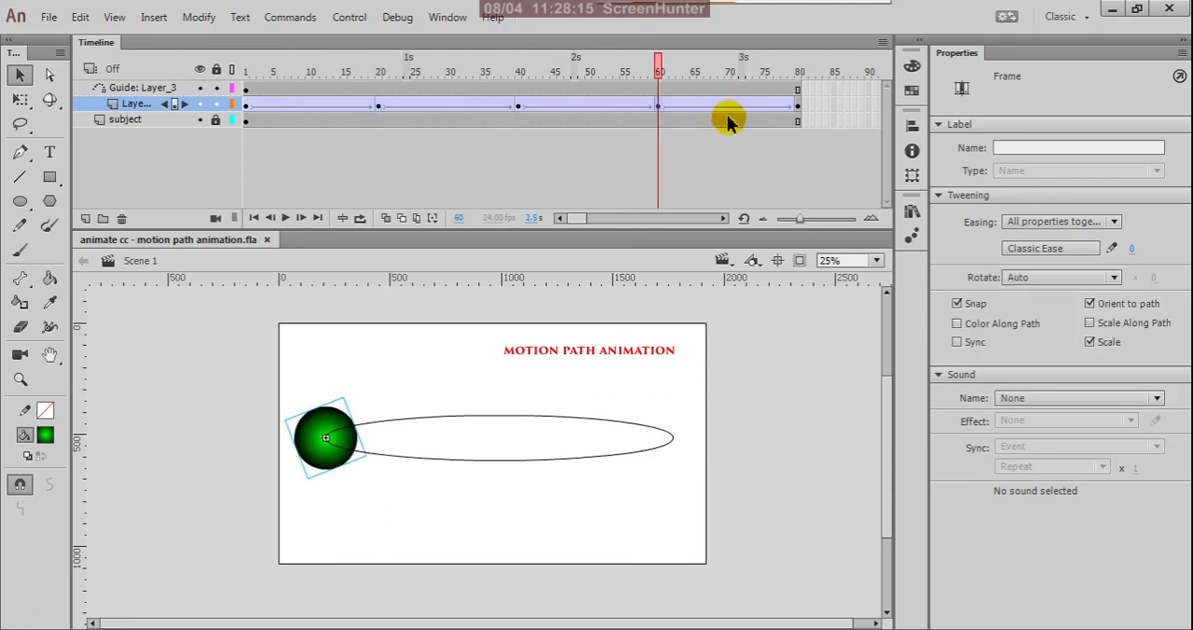
pyautogui.click(797, 110)
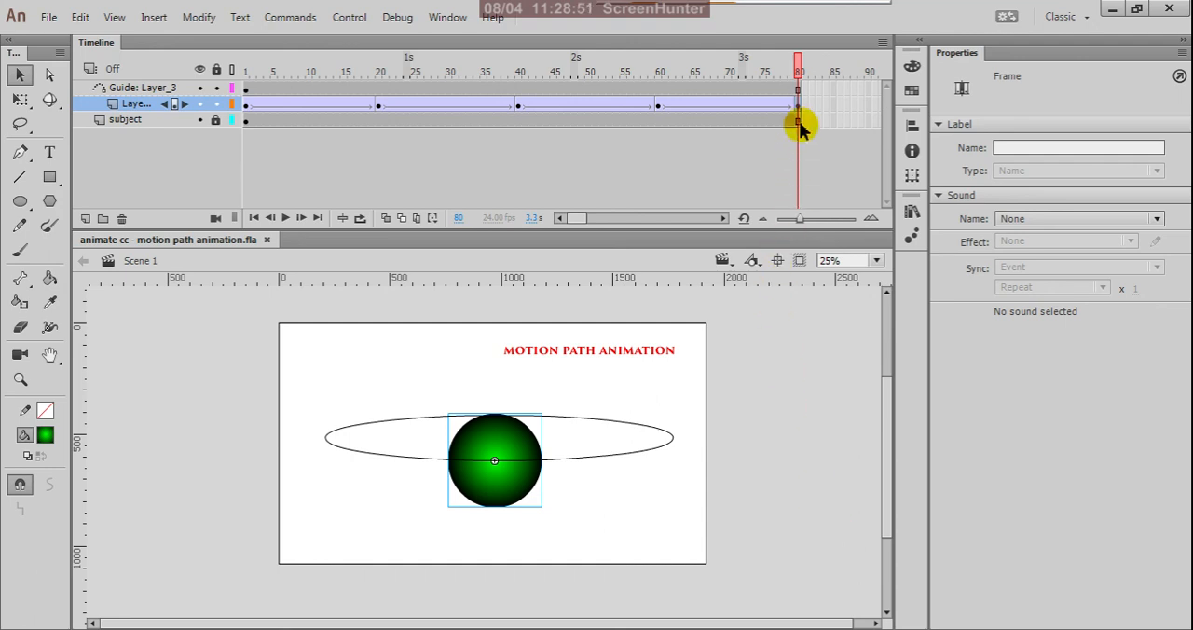
pyautogui.moveTo(797, 71); pyautogui.dragTo(191, 98)
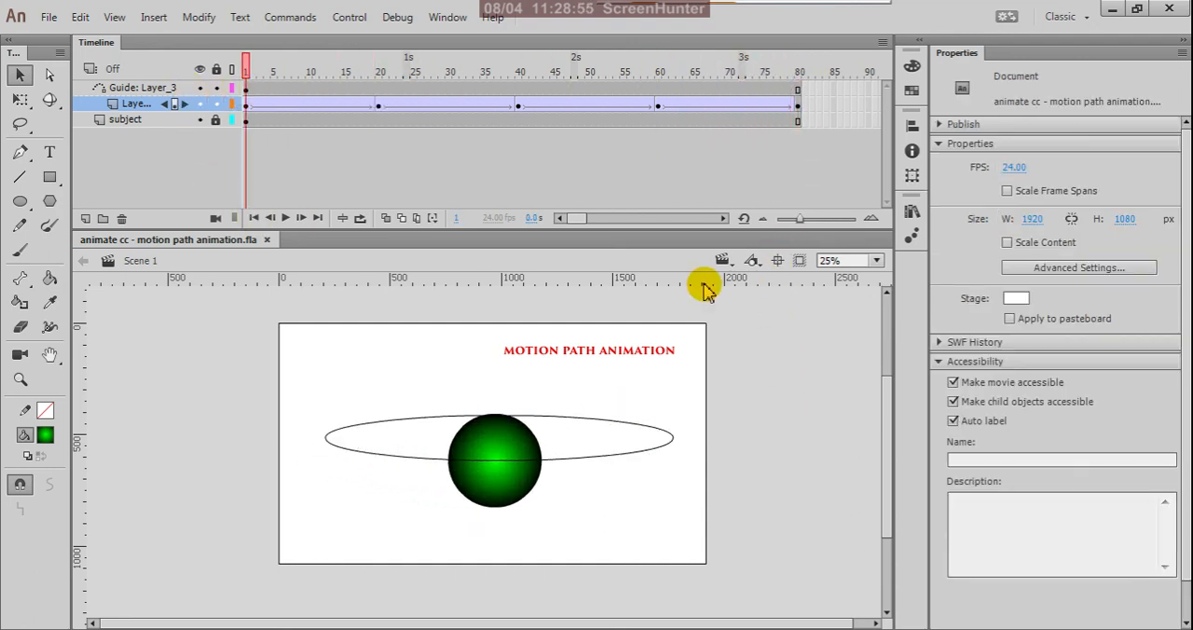